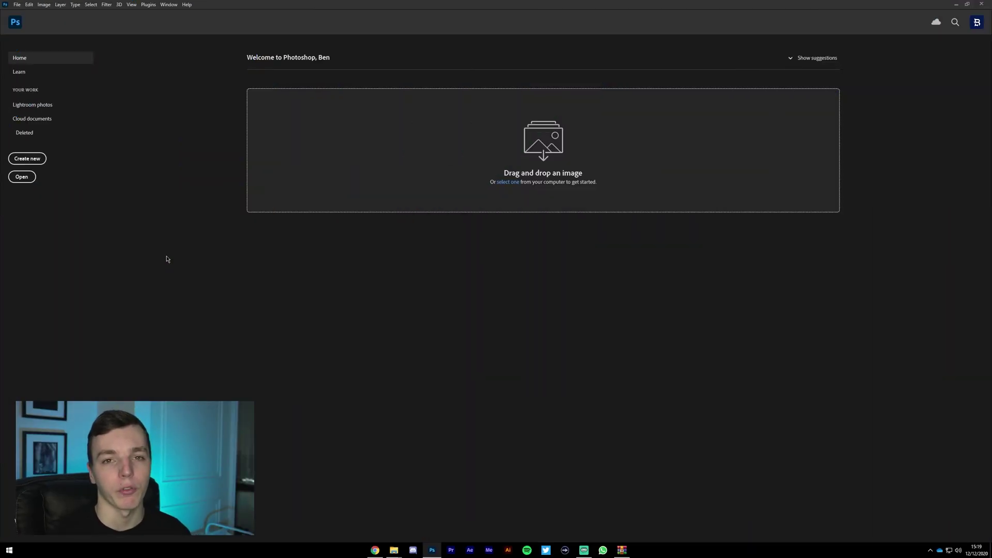
Start a new document and select the saved YouTube Banner preset.
left_click(27, 158)
left_click(297, 134)
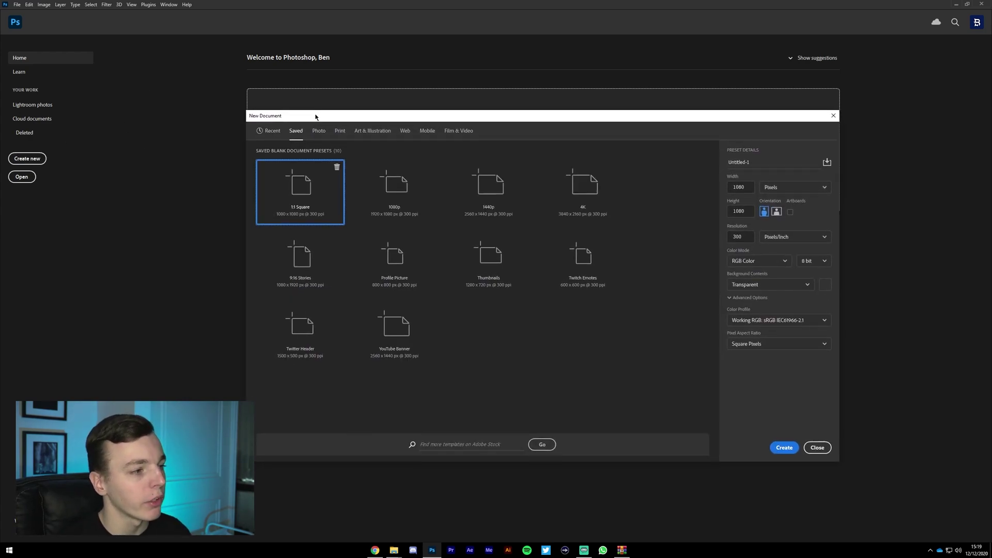
left_click(418, 313)
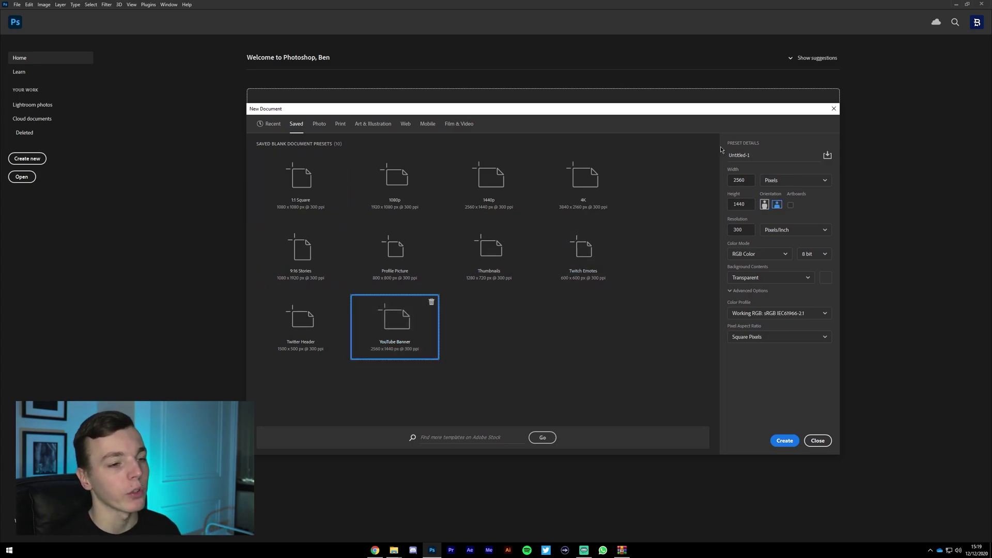
Examine the banner preset's size unit, resolution unit and color mode options, and compare the recent and saved presets.
left_click(788, 180)
left_click(789, 196)
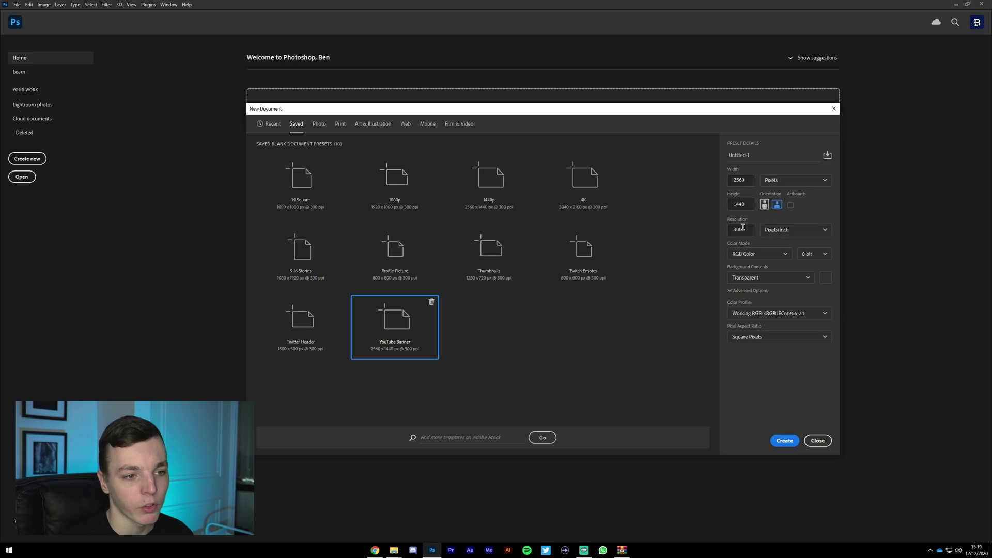
left_click(796, 230)
left_click(762, 247)
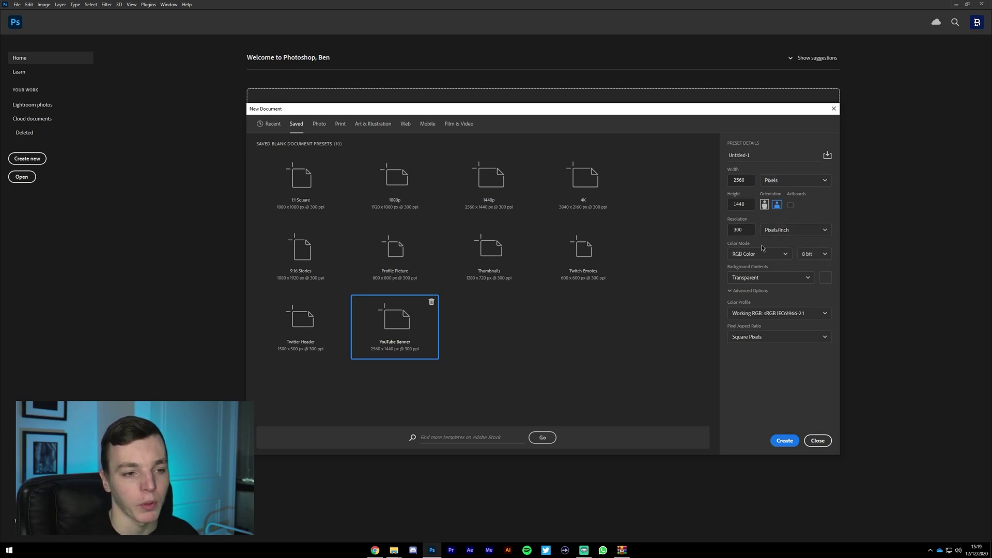
left_click(770, 254)
left_click(763, 294)
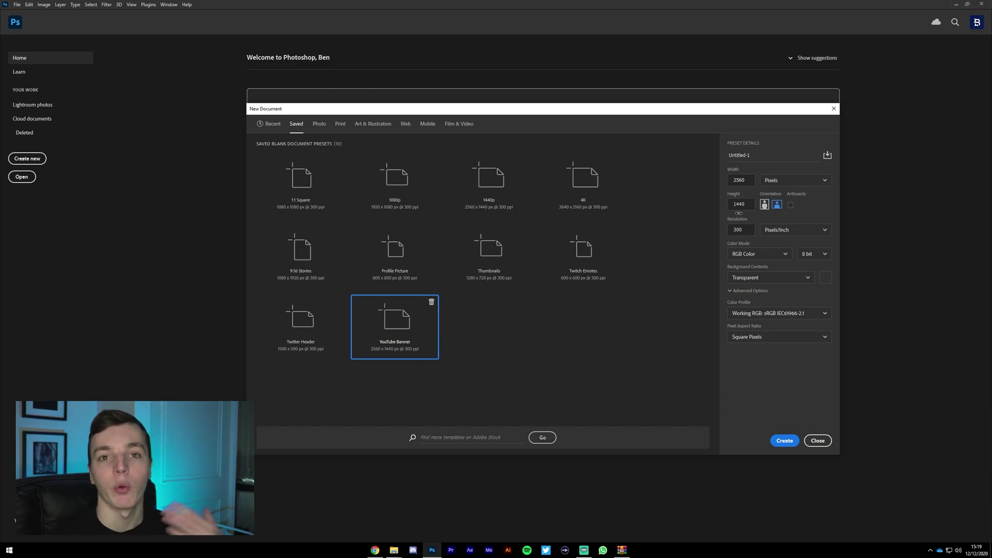
left_click(273, 125)
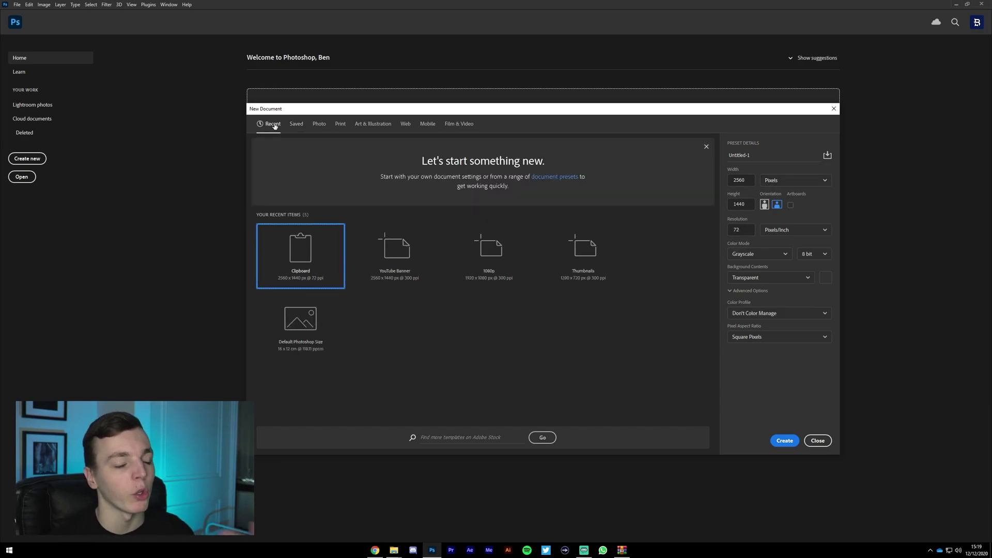
left_click(296, 124)
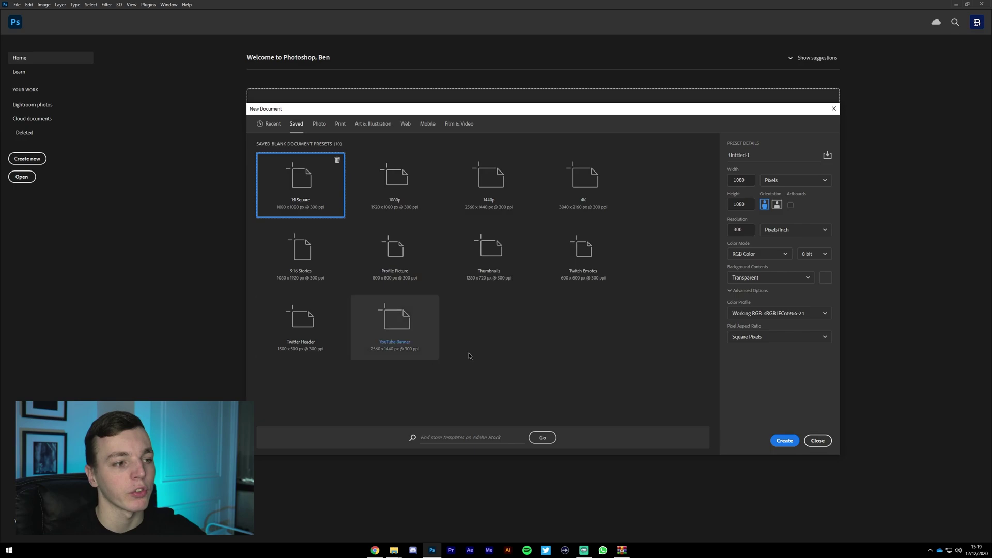
left_click(827, 154)
left_click(816, 178)
left_click(827, 154)
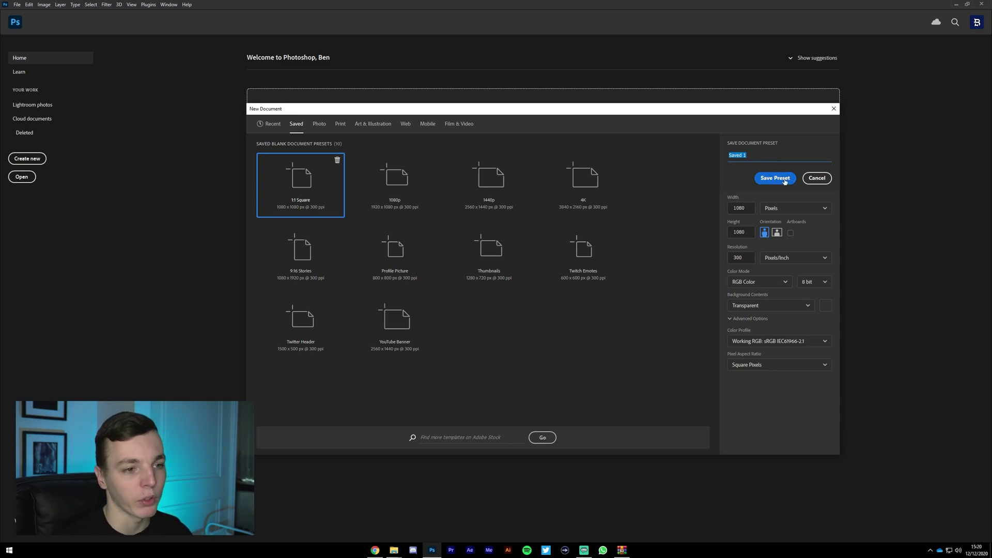
left_click(816, 177)
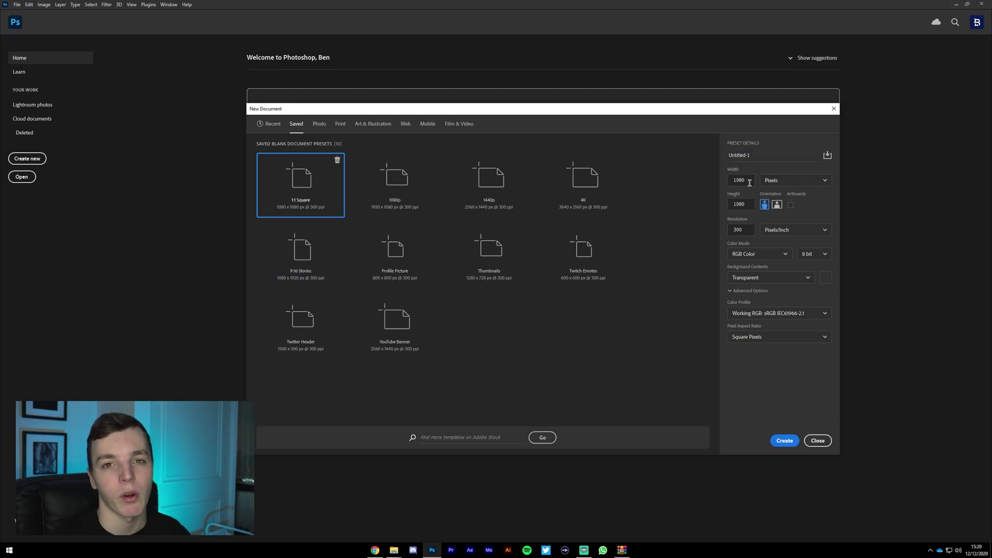
Create the document from the saved YouTube Banner preset, 2560 x 1440 pixels at 300 ppi with a transparent background.
left_click(424, 338)
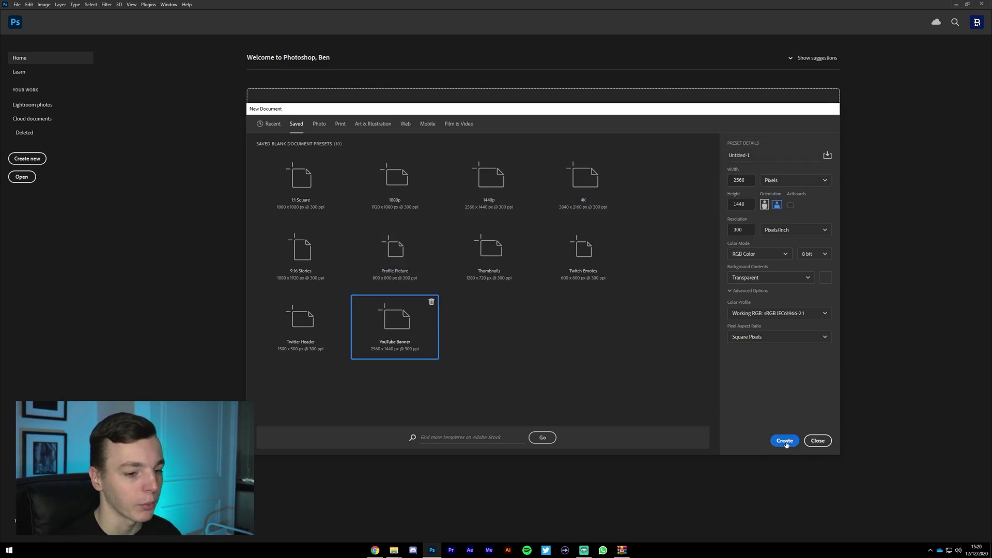
left_click(784, 440)
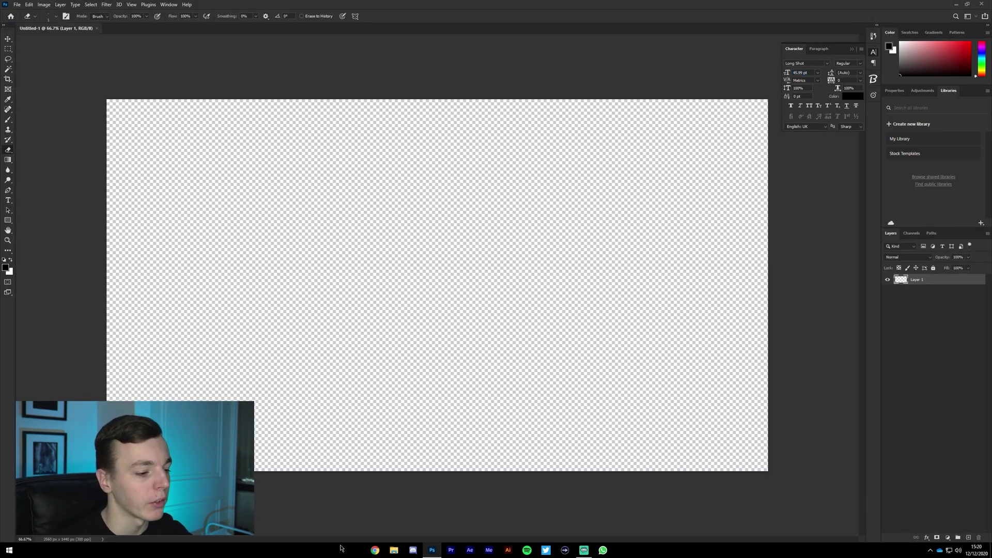
Switch to Chrome and search Google Images for "youtube banner template".
left_click(375, 549)
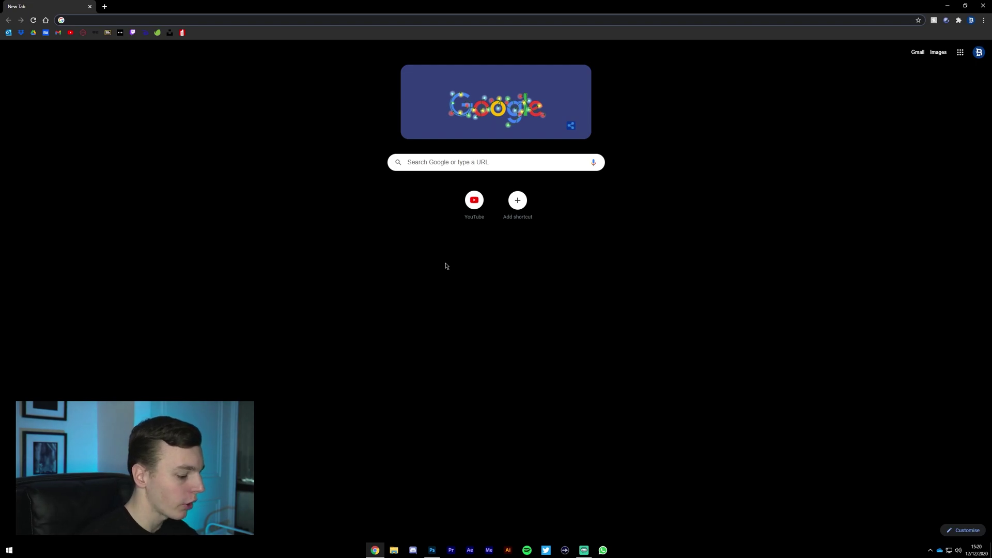
type("youtube banner  template")
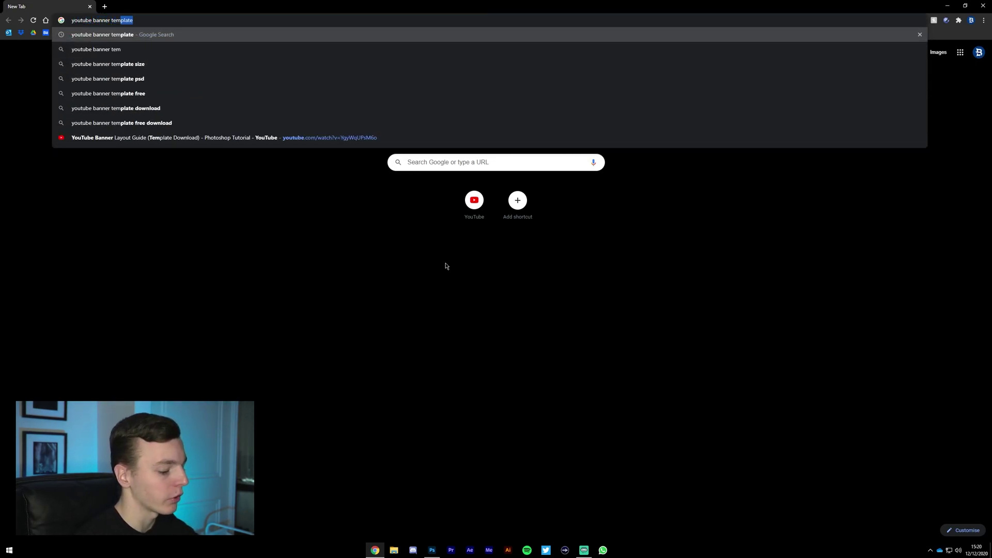
key("Return")
left_click(107, 78)
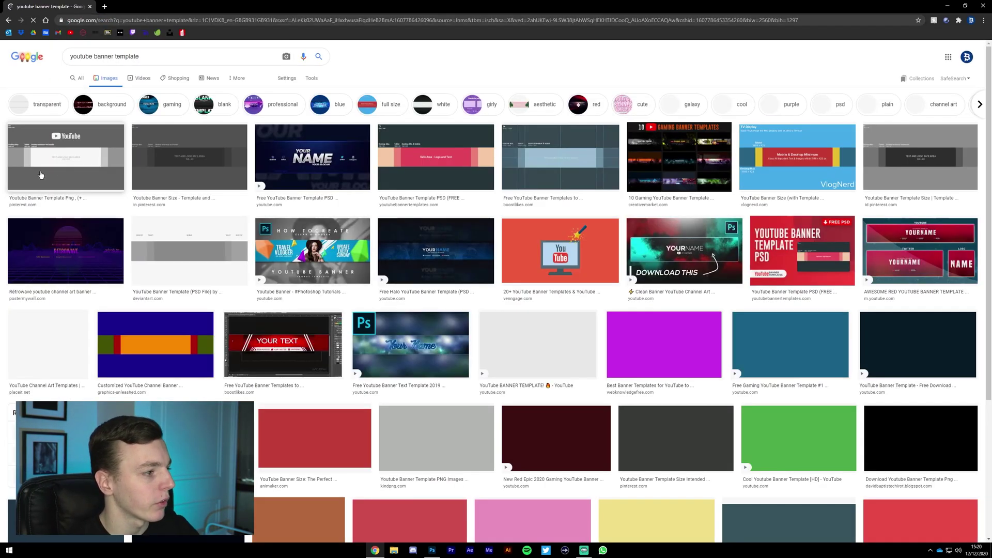
Copy the grey 2560 x 1440 template image with the 1546 x 423 text and logo safe area, and paste it into the Photoshop document.
left_click(12, 129)
left_click(710, 345)
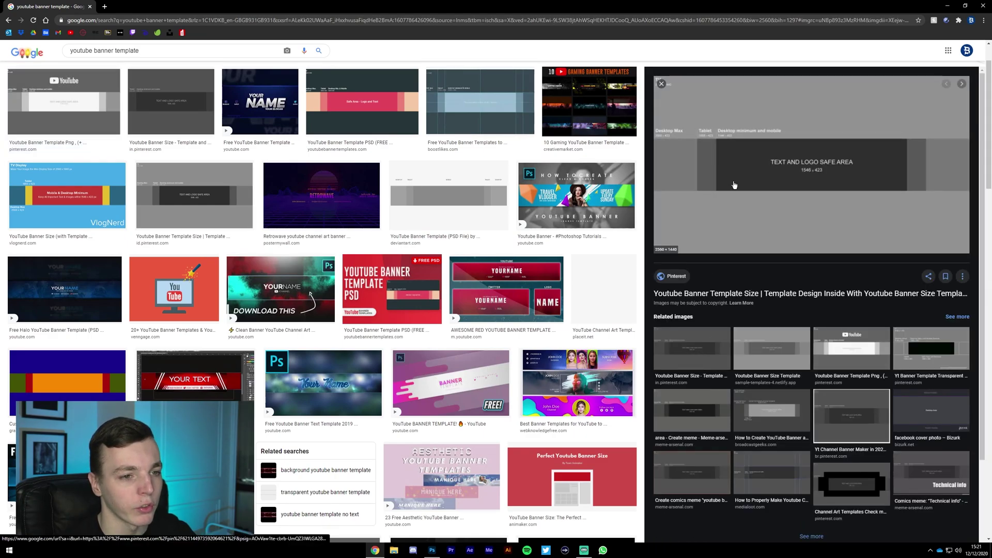
scroll(690, 267, "up", 2)
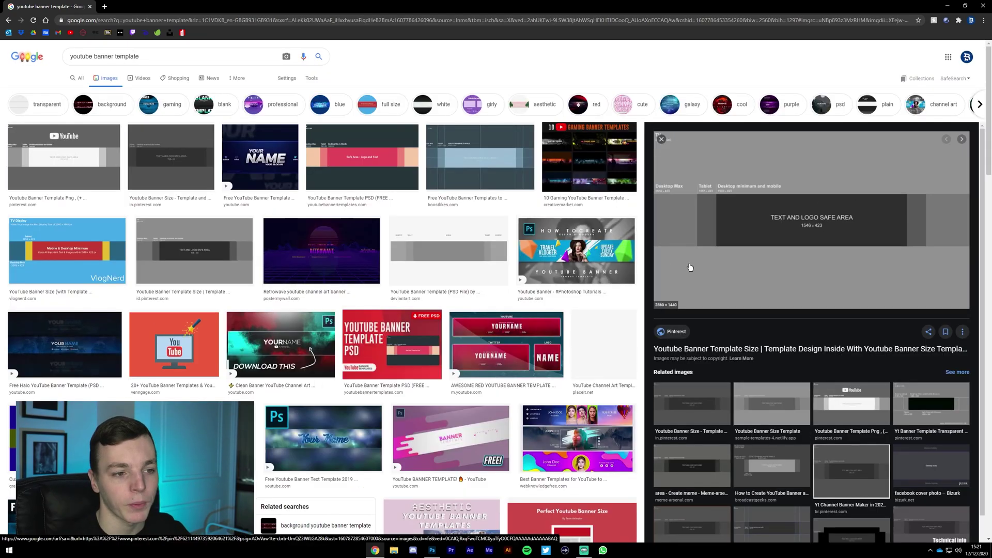
right_click(710, 279)
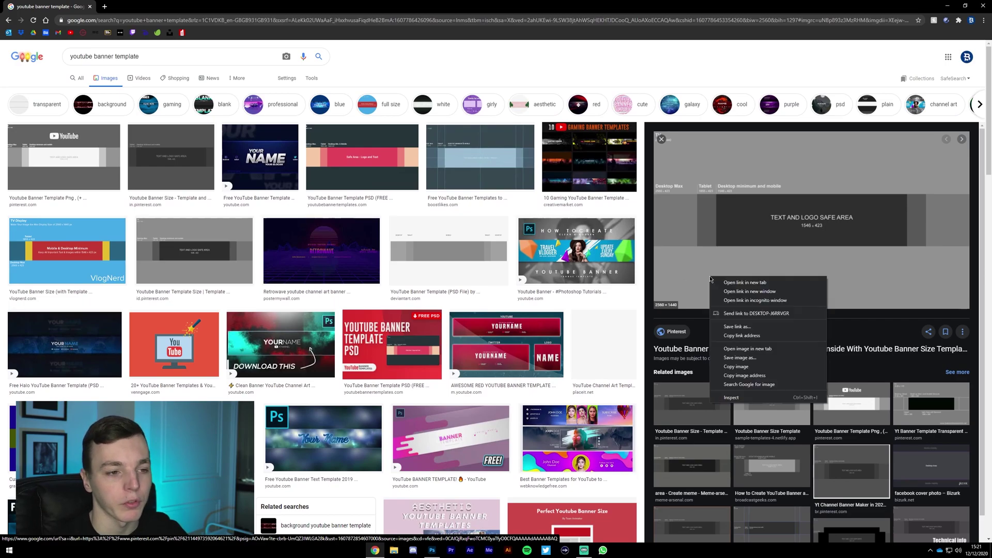
left_click(749, 366)
left_click(432, 551)
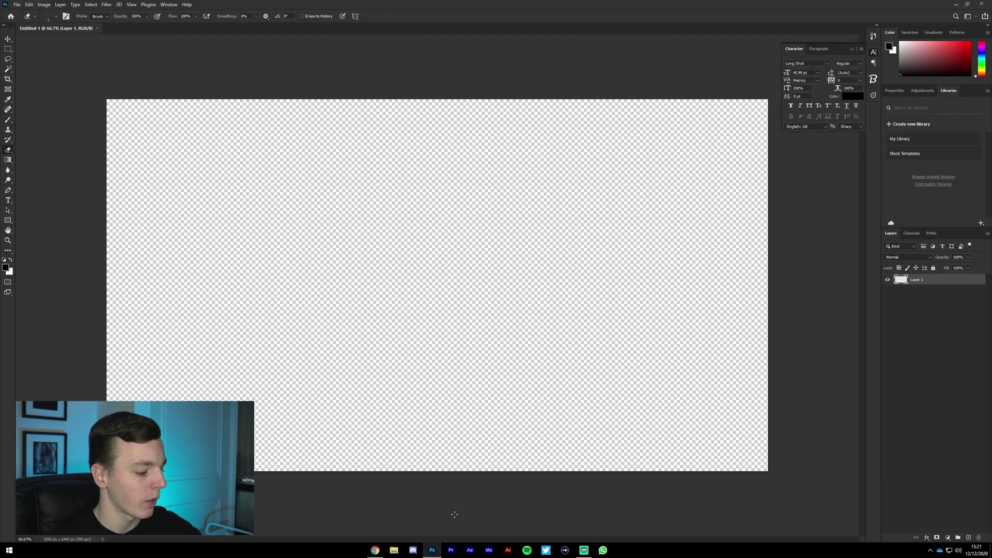
key("ctrl+v")
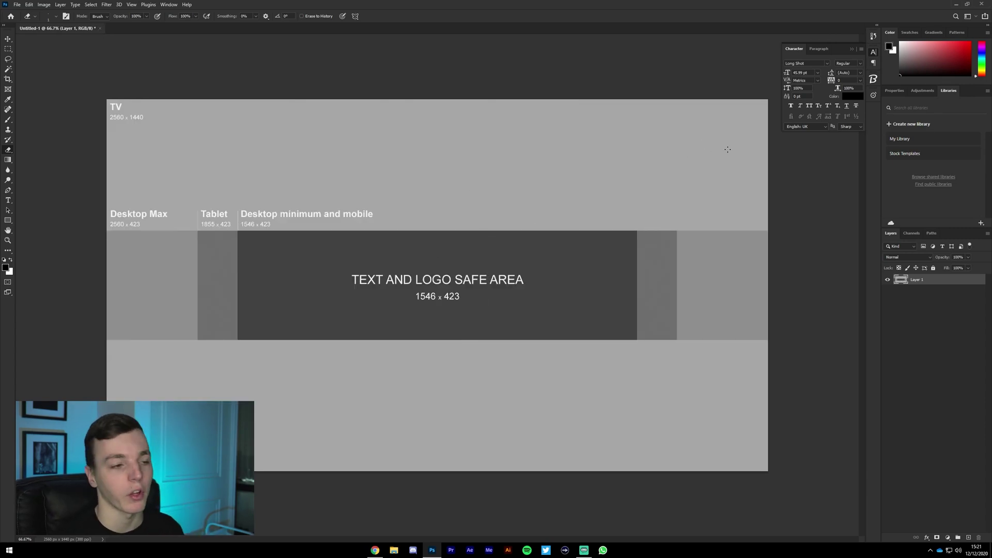
Select the dark 1546 x 423 text and logo safe area exactly from corner to corner with the Rectangular Marquee tool.
left_click(13, 50)
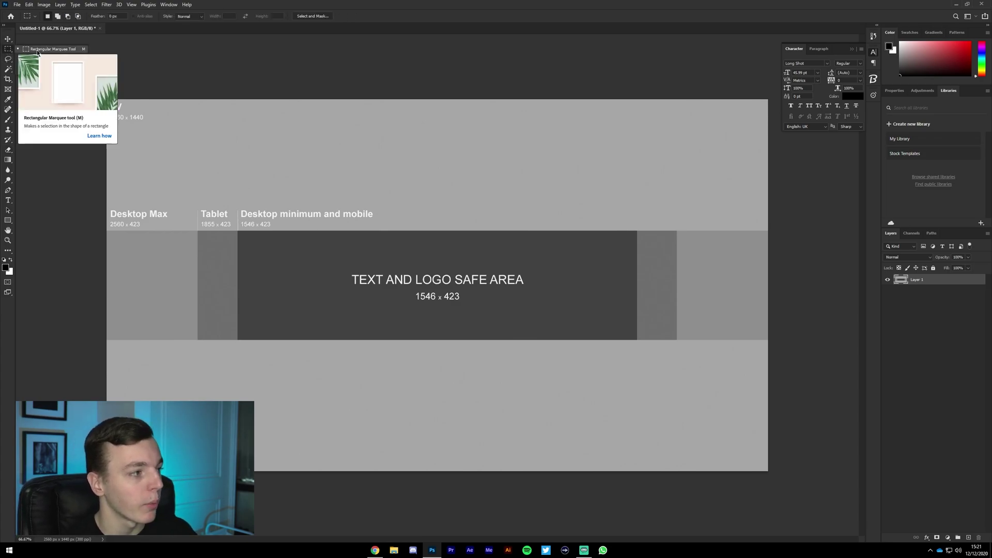
left_click(36, 49)
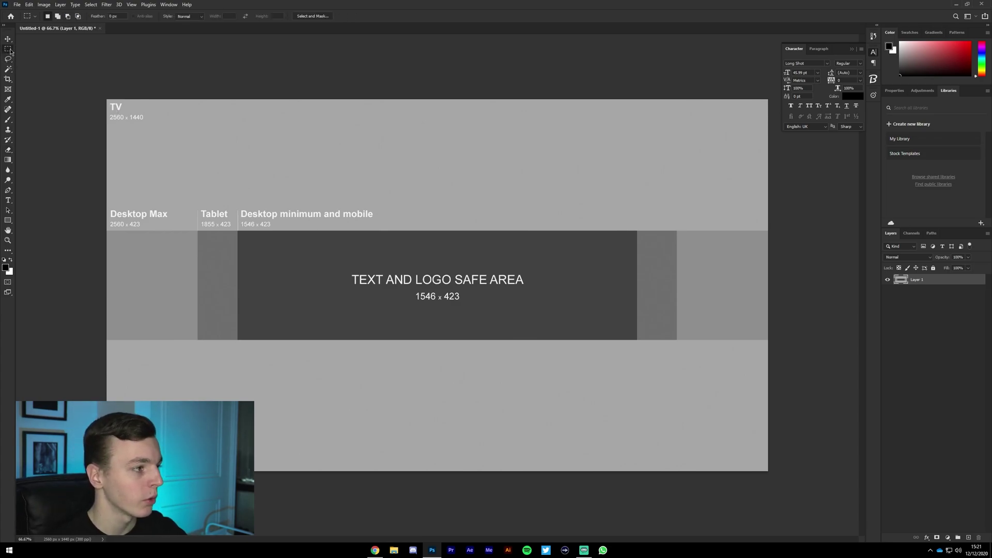
scroll(233, 237, "up", 10)
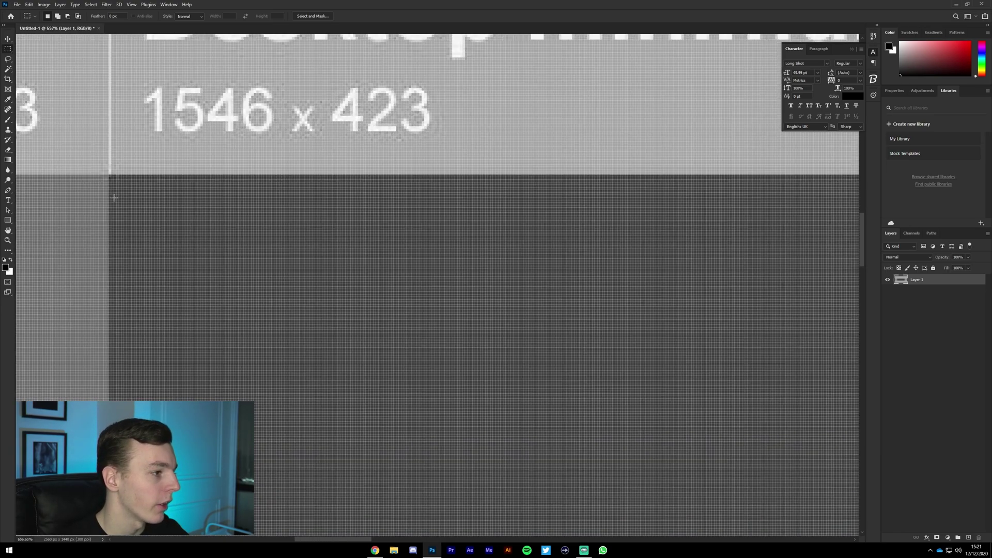
scroll(114, 197, "up", 3)
left_click_drag(117, 184, 167, 60)
scroll(124, 88, "down", 4)
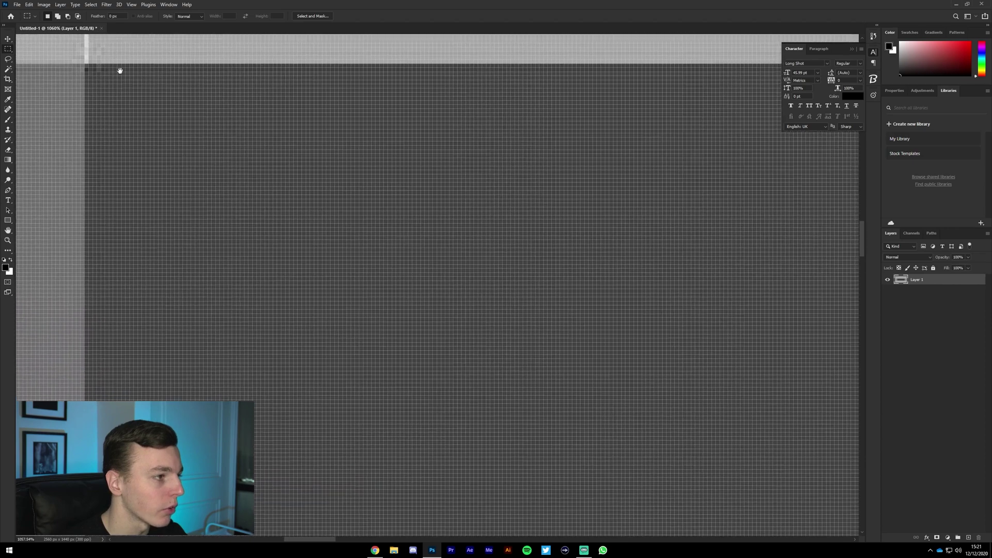
scroll(113, 89, "up", 1)
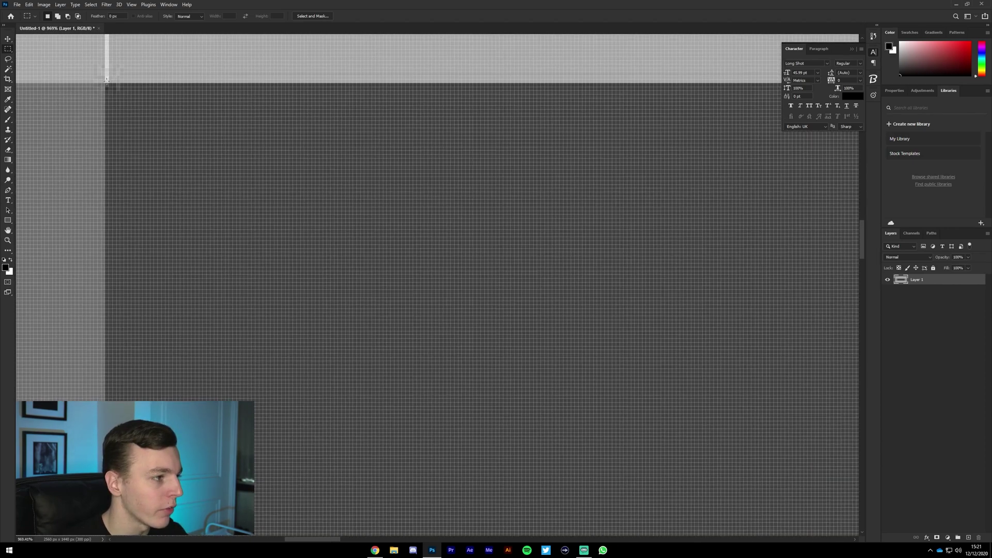
scroll(106, 85, "up", 4)
scroll(124, 87, "down", 3)
scroll(129, 89, "down", 2)
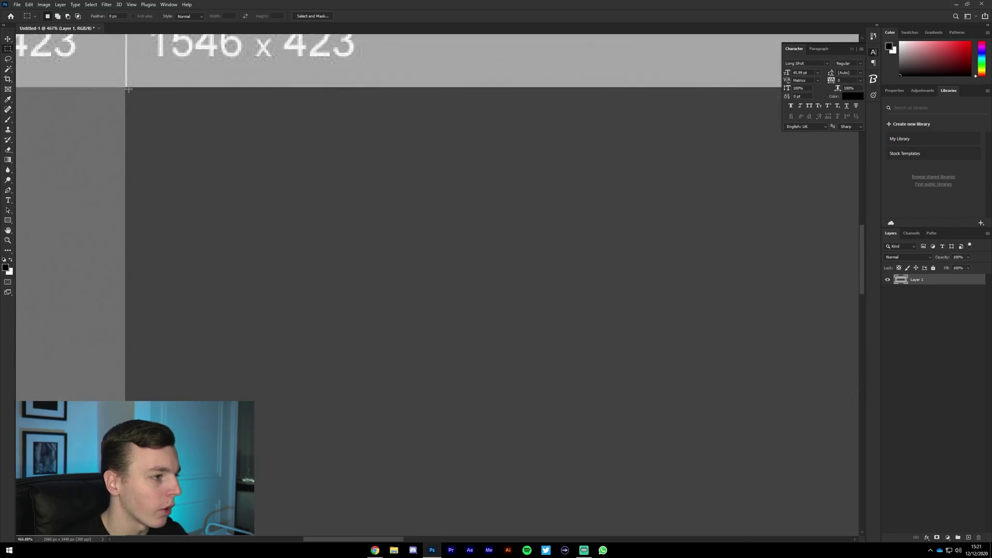
left_click_drag(160, 91, 148, 266)
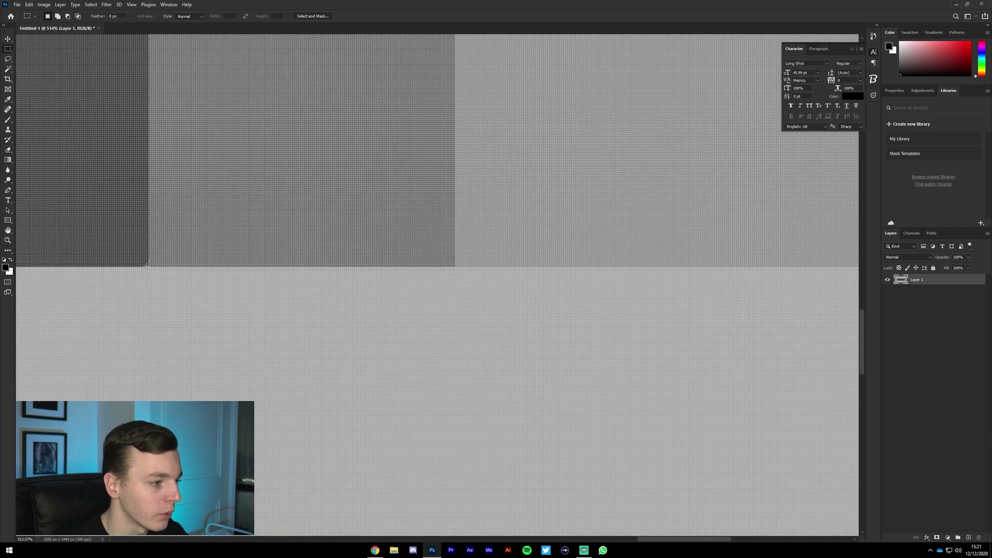
scroll(146, 236, "down", 8)
left_click_drag(142, 161, 574, 236)
scroll(724, 212, "down", 2)
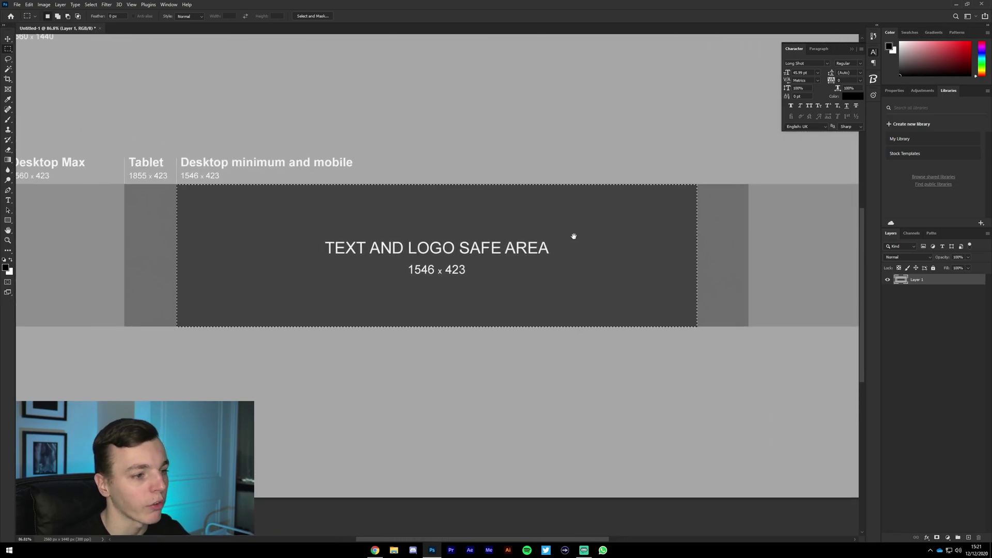
Add a new layer, fill the safe-area selection with the white background color, and deselect.
left_click(969, 538)
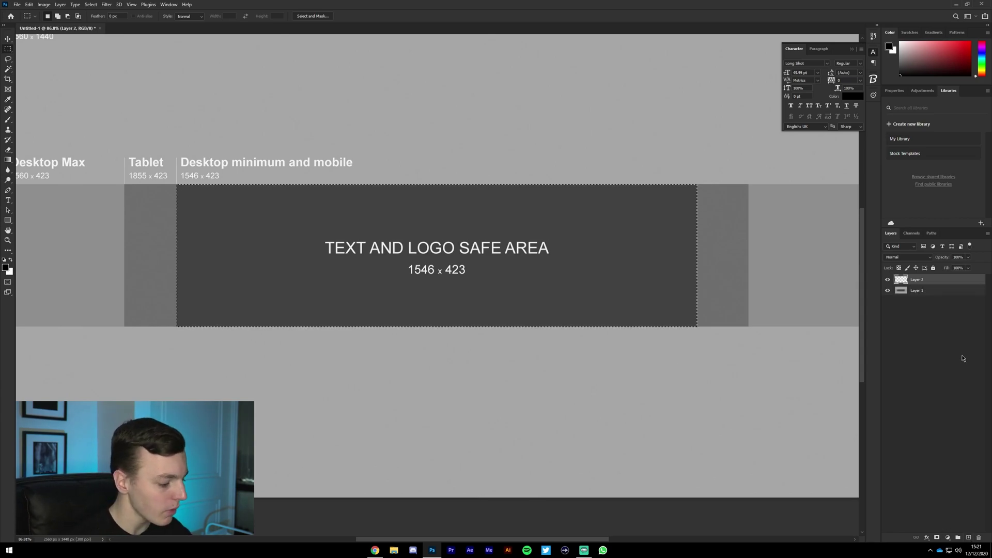
key("ctrl+BackSpace")
key("ctrl+d")
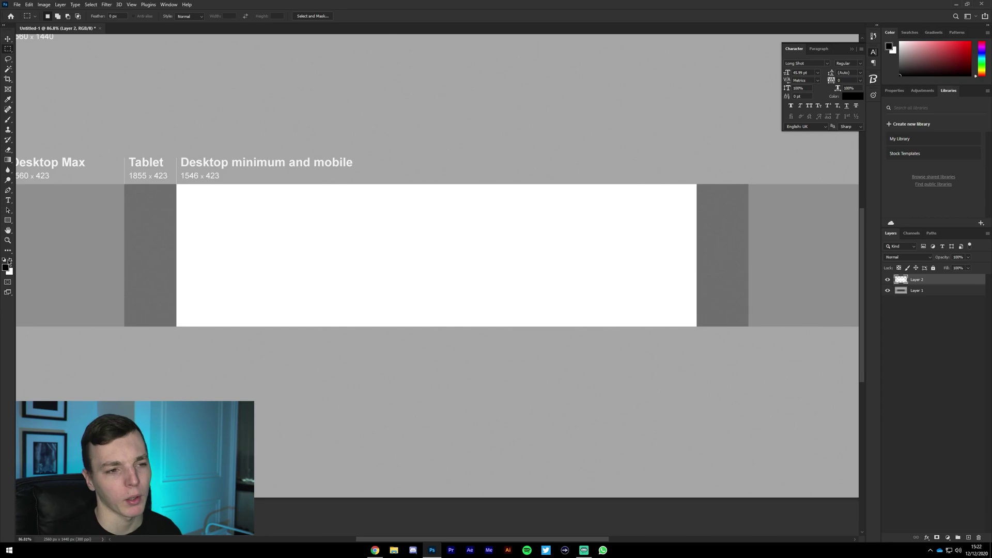
Duplicate the white safe-area layer and widen the copy symmetrically to the outer edges of the 1855 x 423 Tablet area.
scroll(681, 246, "down", 3)
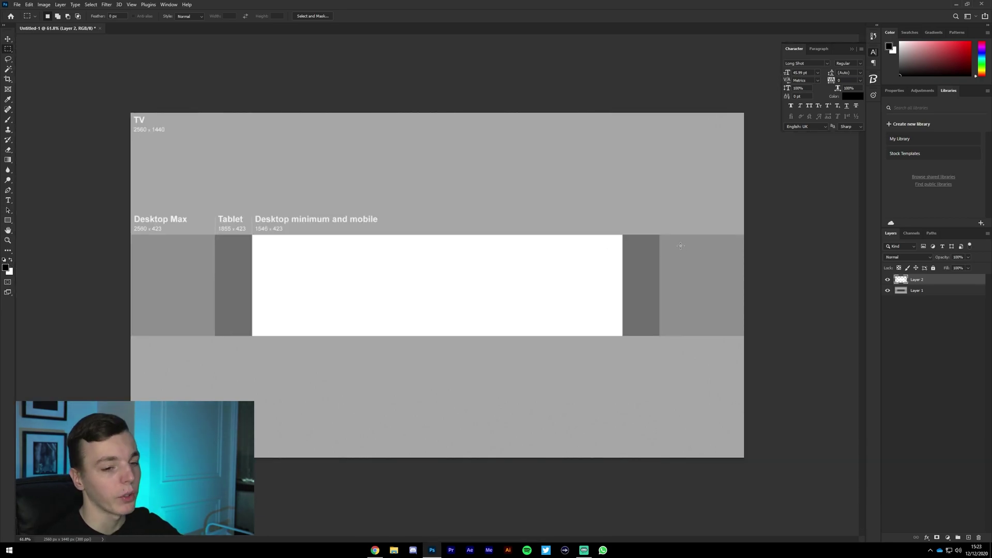
key("ctrl+j")
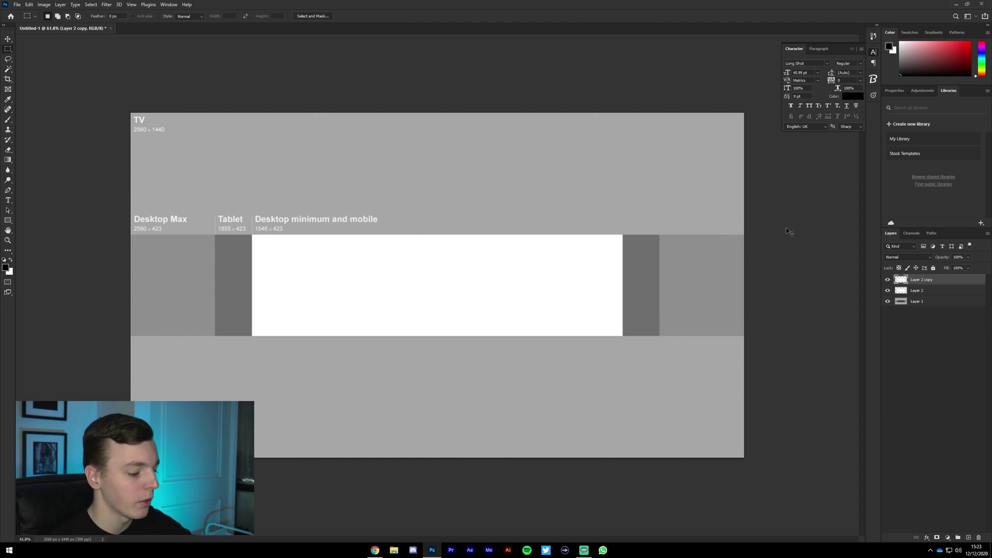
key("ctrl+t")
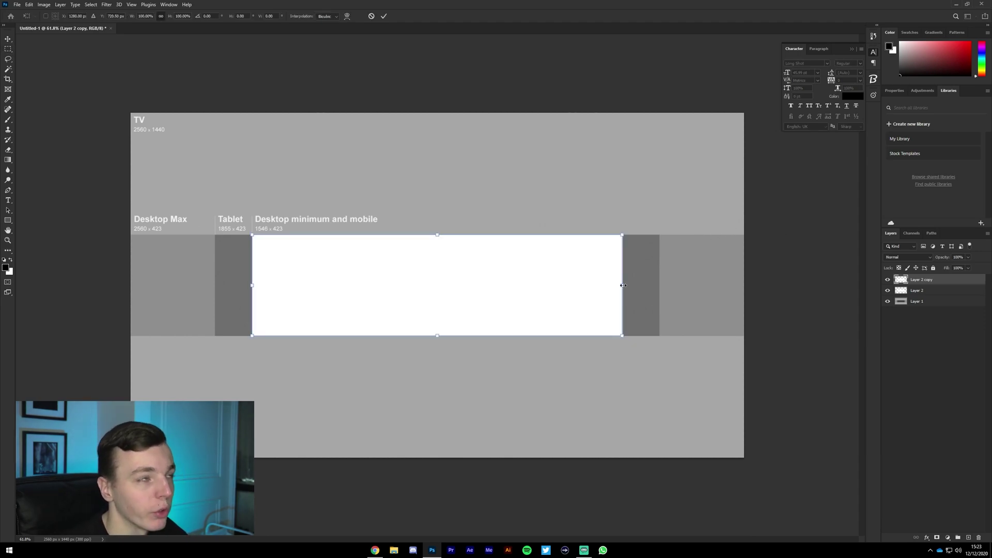
left_click_drag(622, 285, 659, 285)
scroll(661, 284, "up", 10)
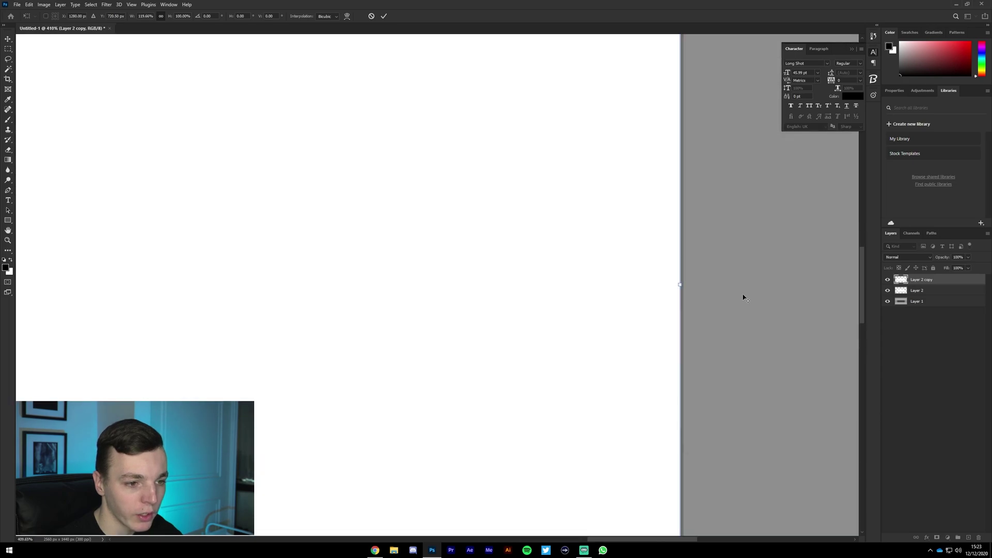
mouse_move(569, 259)
left_mouse_down()
mouse_move(583, 259)
mouse_move(573, 257)
left_mouse_up()
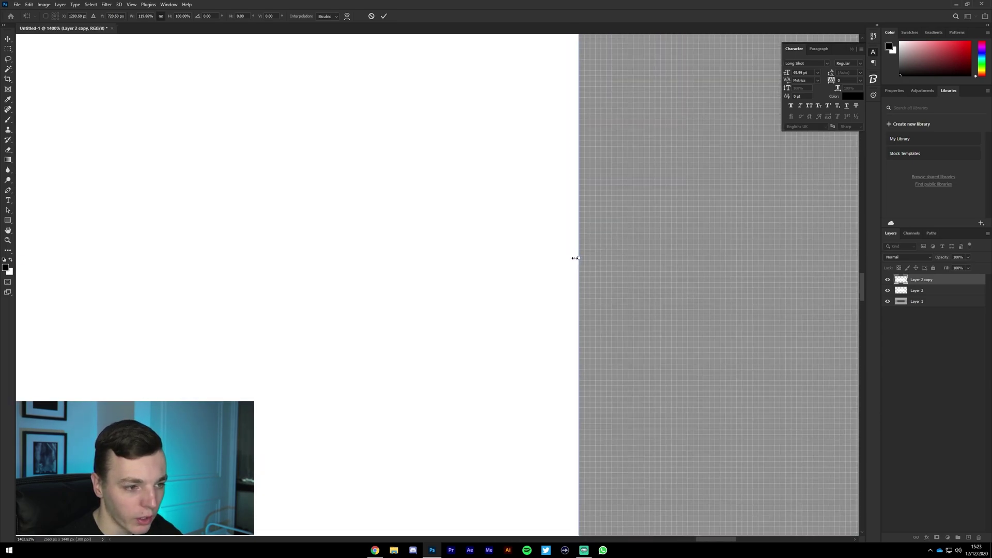
key("Return")
scroll(578, 268, "down", 12)
scroll(533, 272, "up", 3)
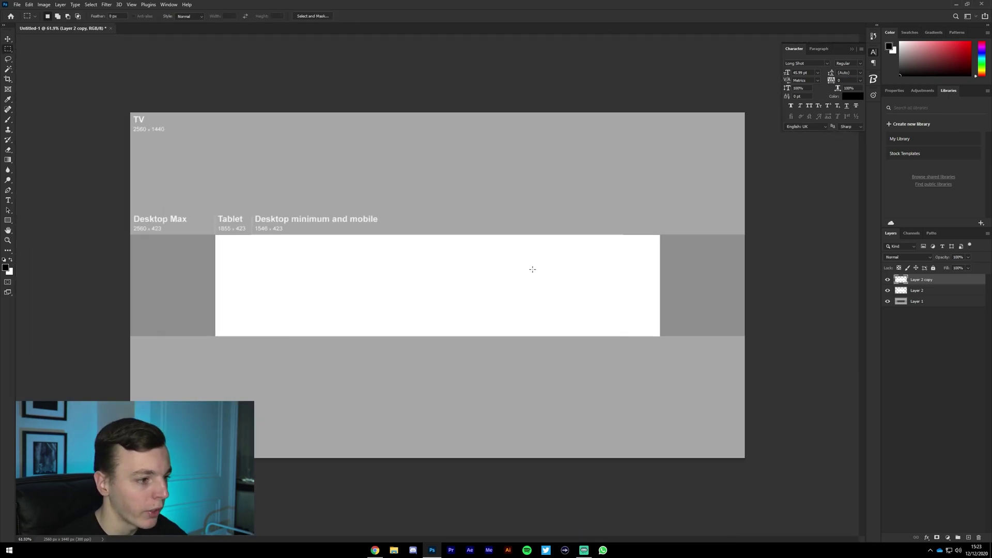
Duplicate the tablet-width white layer and widen the copy symmetrically to the full 2560 x 423 Desktop Max area.
key("ctrl+j")
key("ctrl+t")
left_click_drag(684, 287, 775, 283)
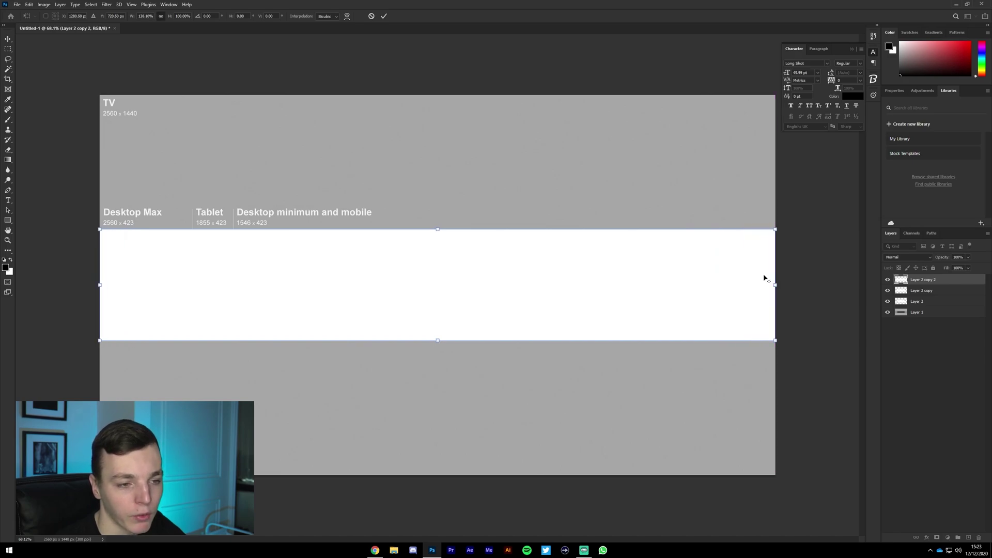
key("Return")
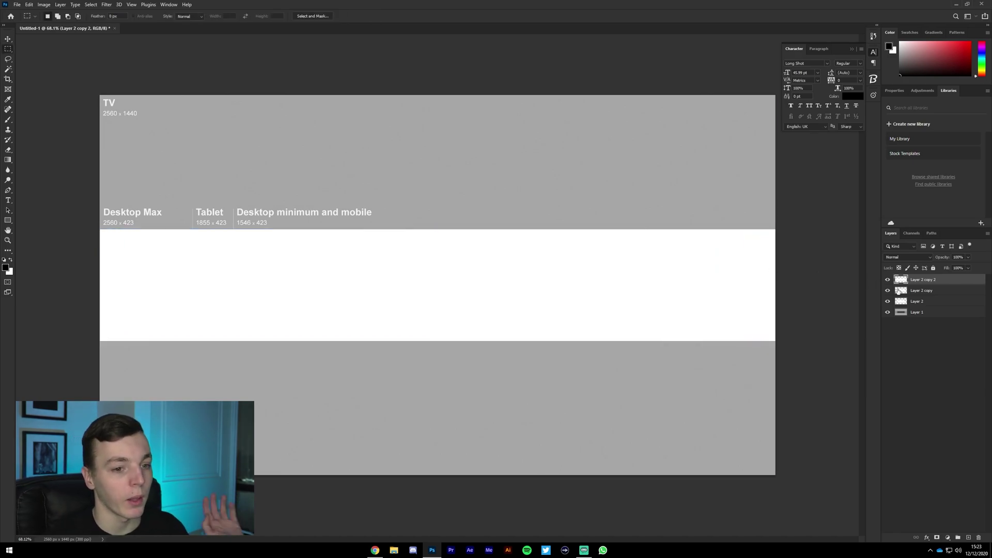
Create guides from the shapes of the three white safe-area layers, and delete those layers.
left_click(920, 305, "shift")
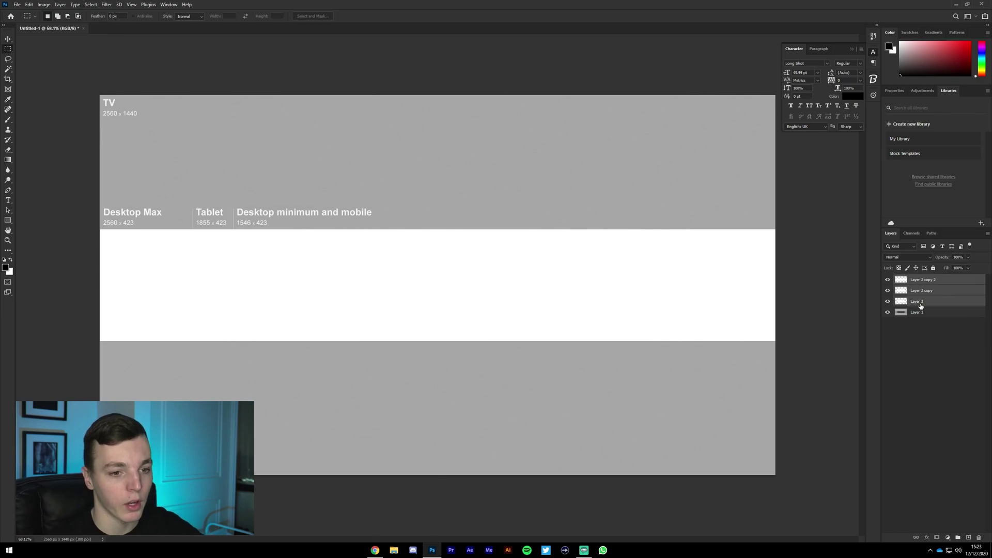
left_click(935, 283)
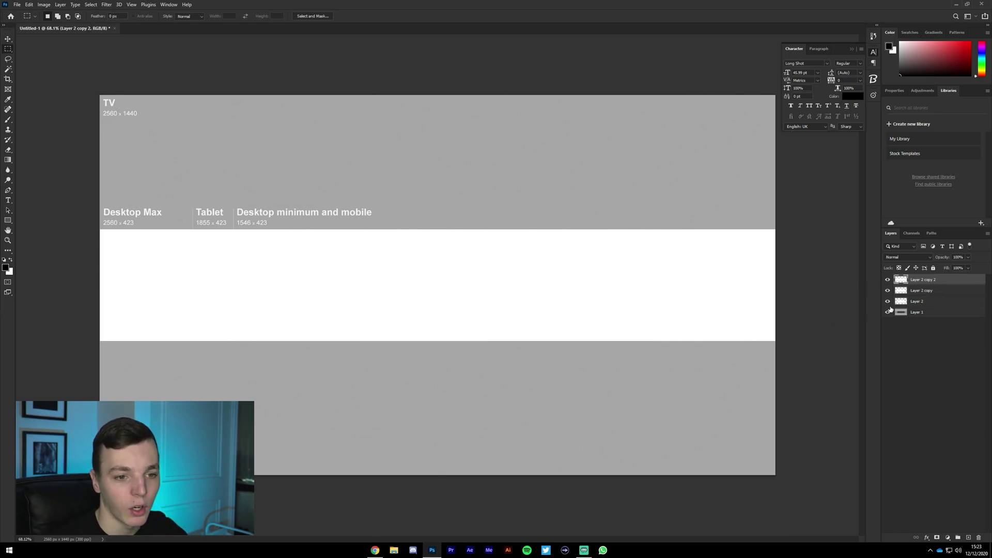
left_click(955, 303, "shift")
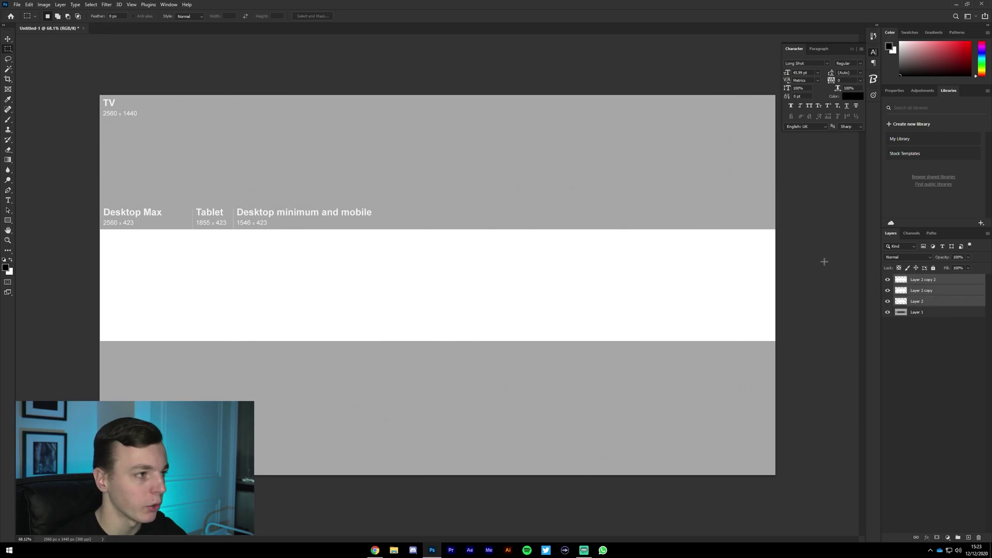
left_click(132, 6)
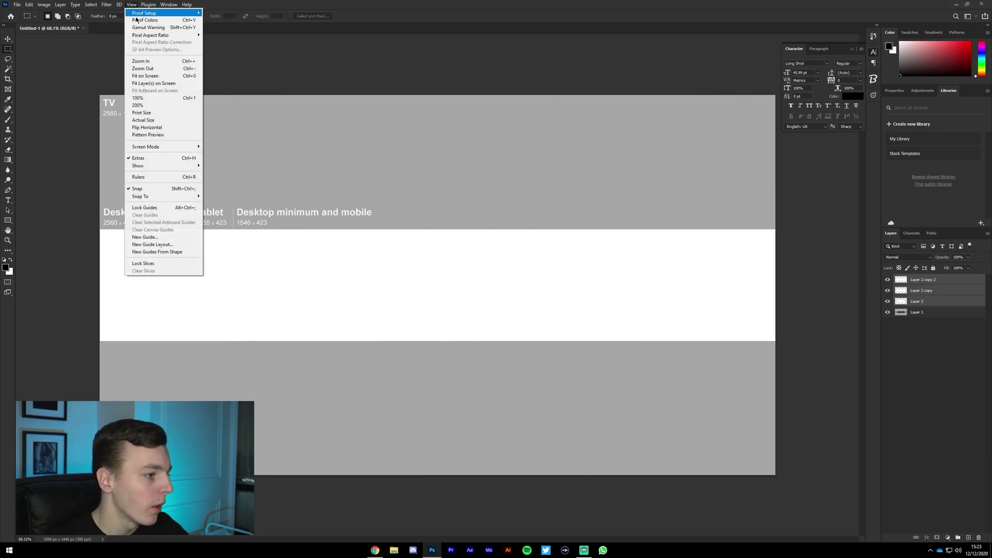
left_click(192, 252)
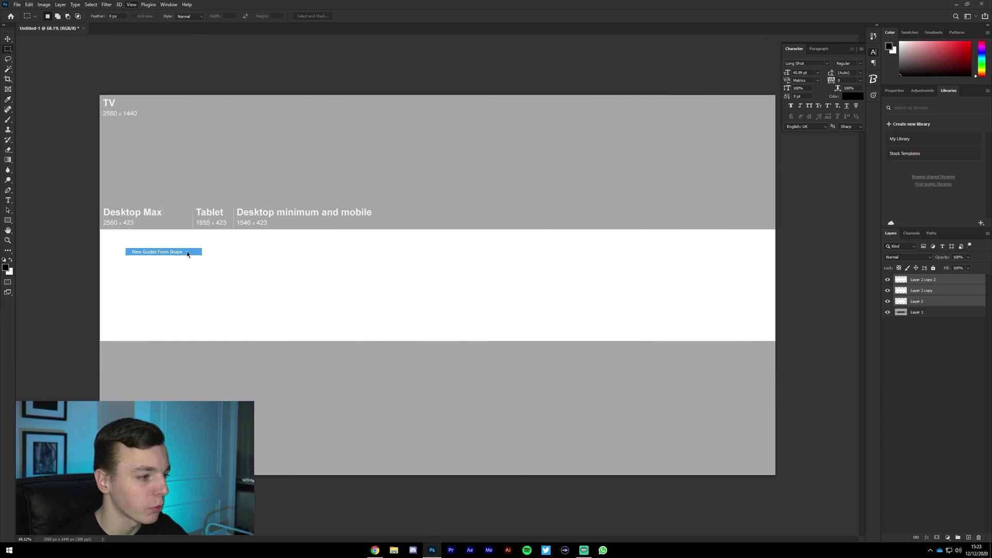
key("Delete")
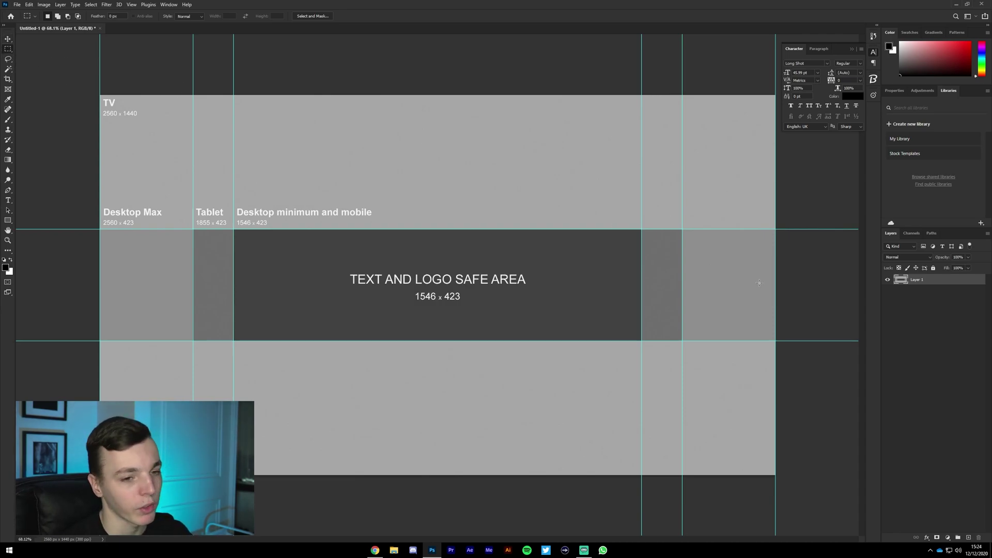
On a new layer, select the full-width strip above the central band, fill it with black, and deselect.
left_click(969, 538)
left_click_drag(100, 95, 780, 228)
left_click_drag(100, 95, 796, 225)
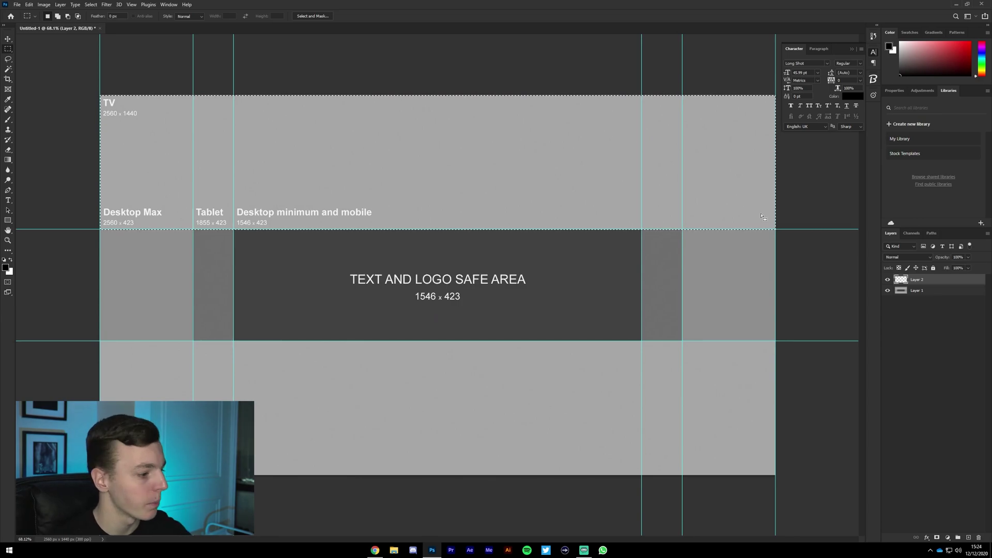
key("alt+BackSpace")
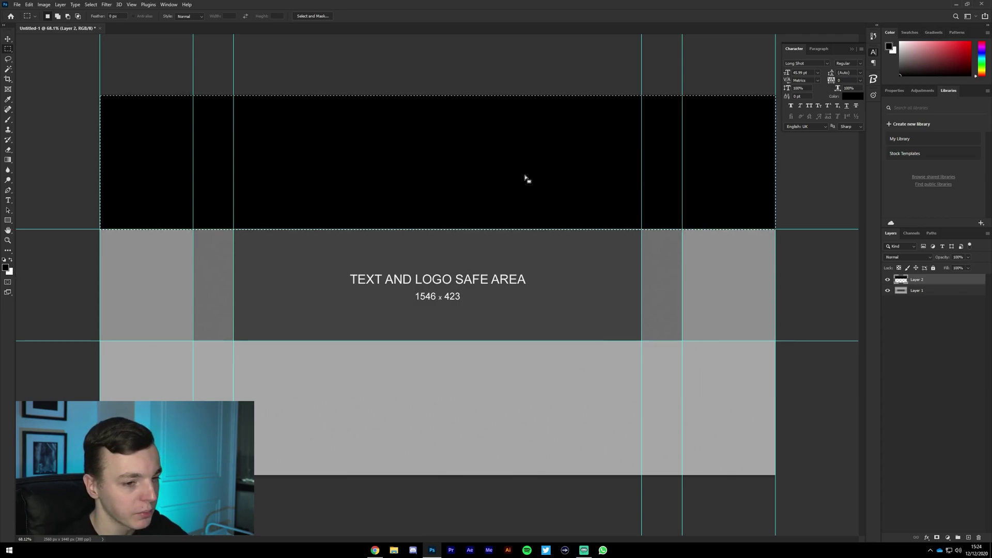
key("ctrl+d")
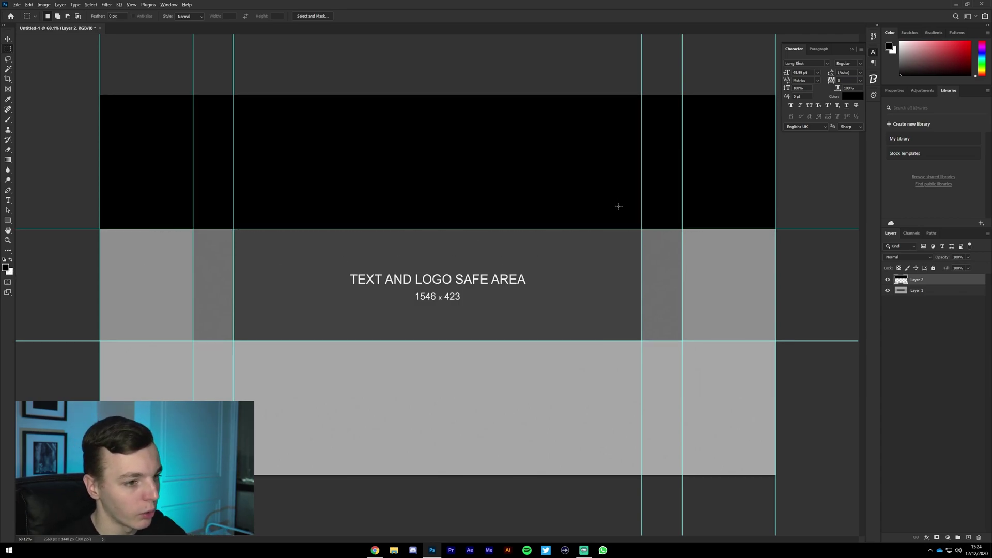
Copy the black strip straight down with the Move tool so it covers the area below the central band.
key("v")
key("alt+v")
left_click(8, 38)
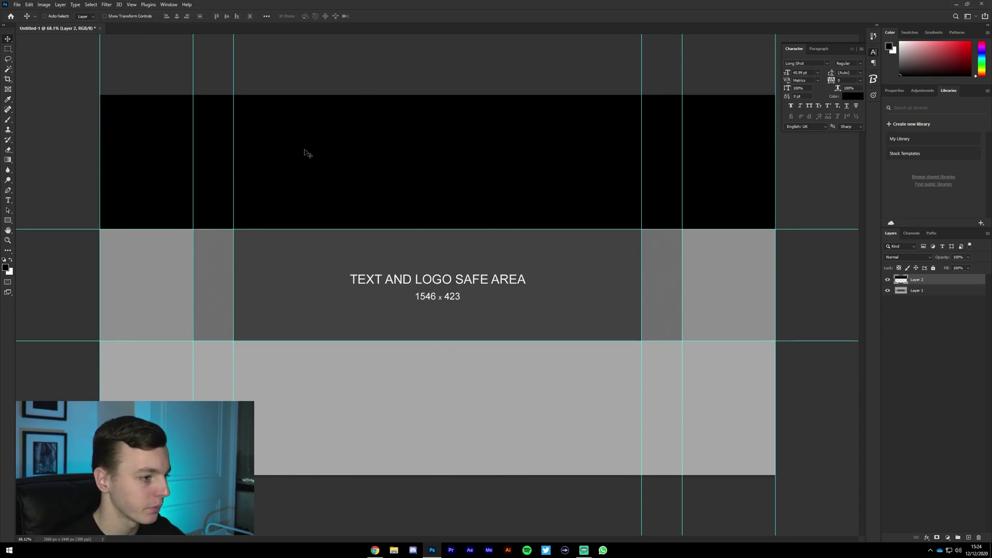
left_click_drag(405, 160, 423, 405)
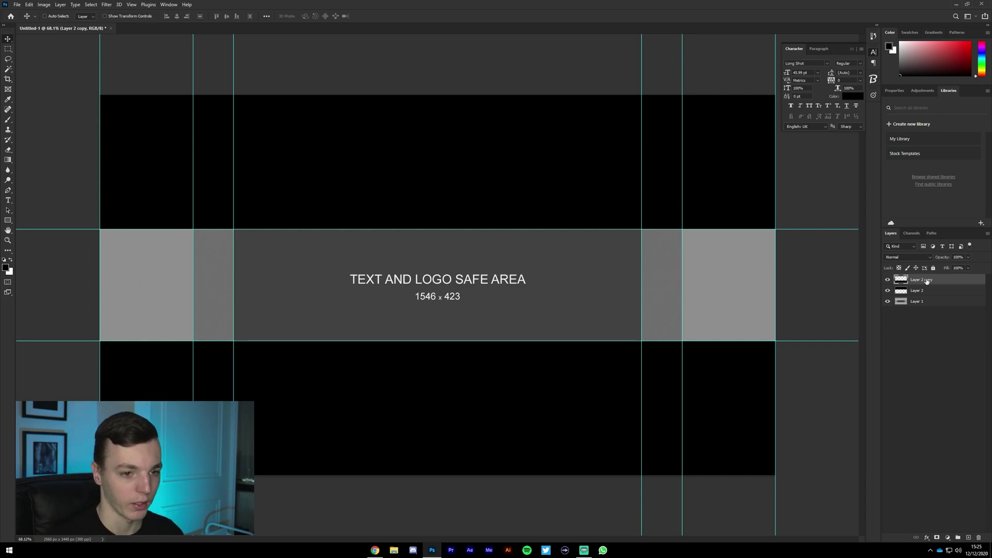
Merge the upper and lower black strips into one layer and lock it completely.
left_click(937, 290, "shift")
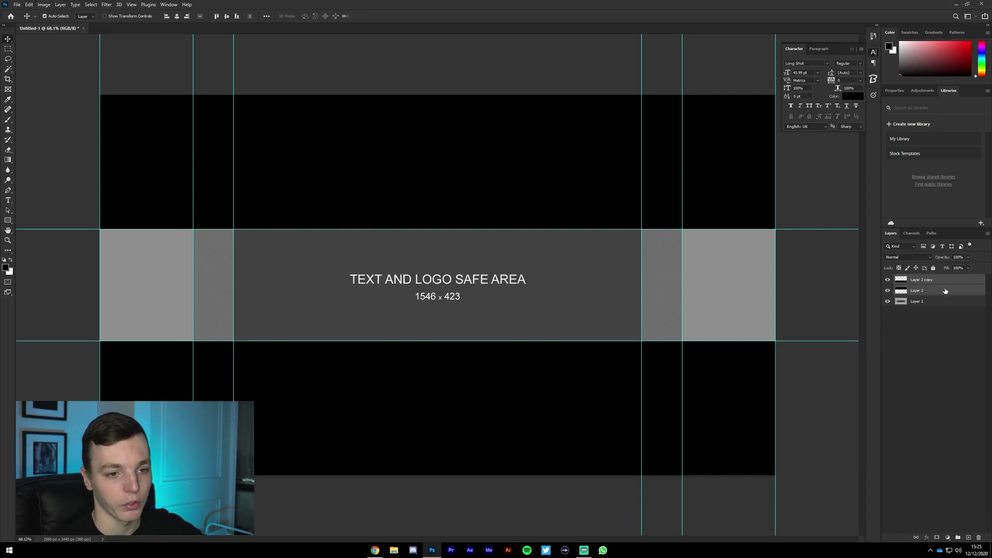
key("ctrl+e")
left_click(933, 268)
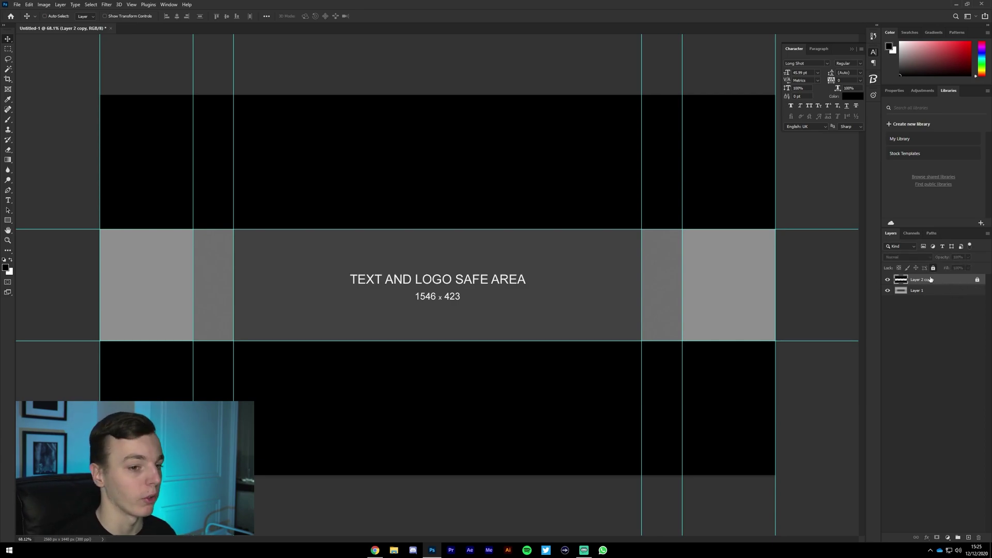
Toggle the black bars' visibility to check the reference image beneath, leave them visible, and lock the guides.
left_click(888, 280)
left_click(888, 280)
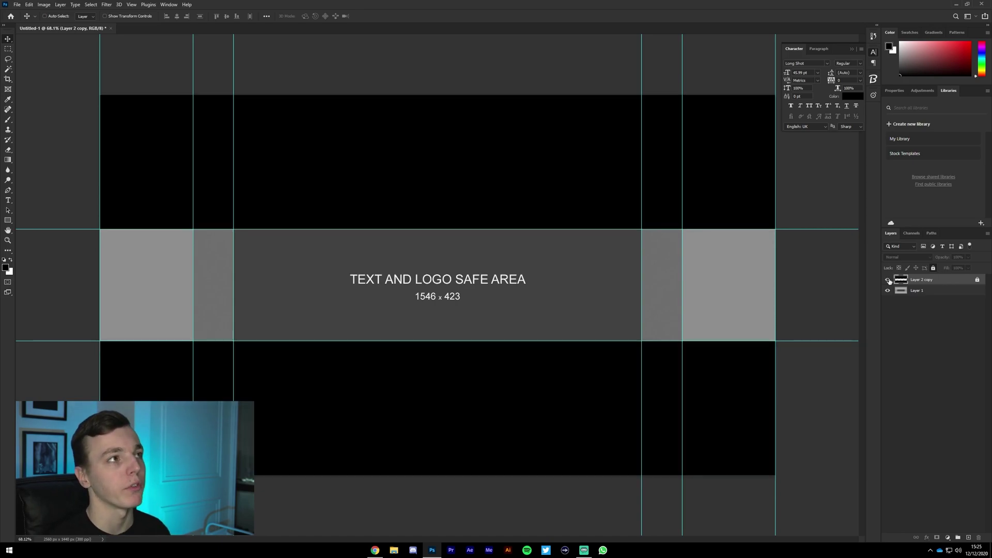
left_click(888, 280)
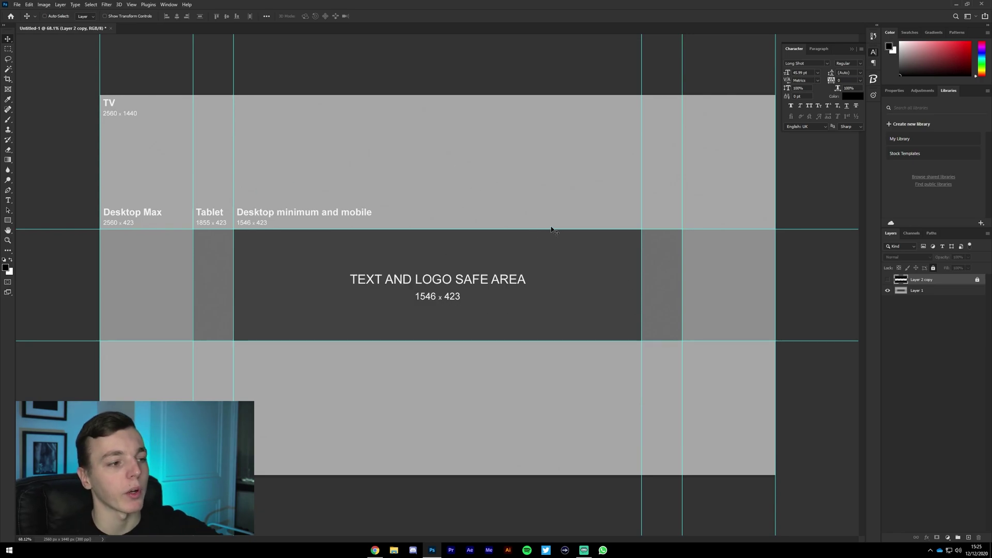
left_click(888, 280)
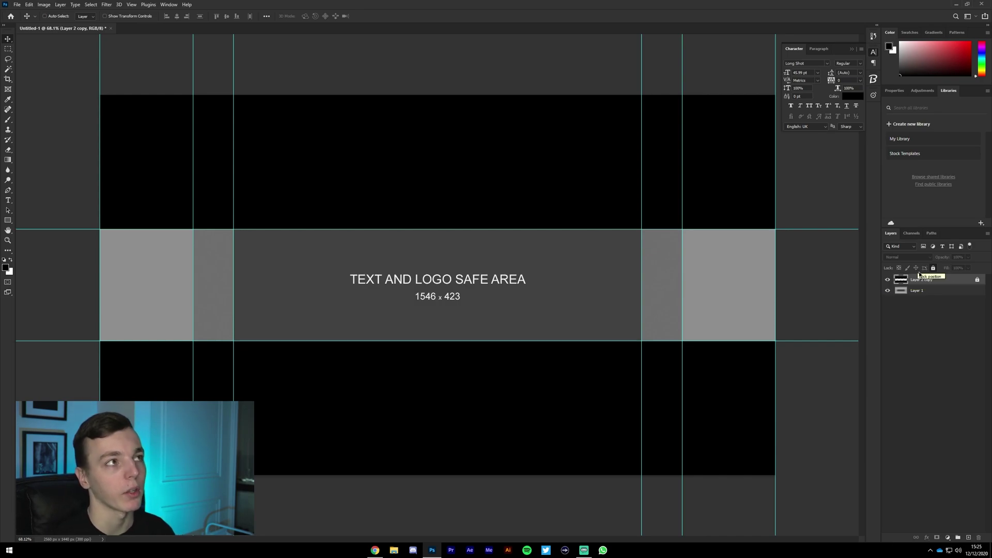
left_click(131, 5)
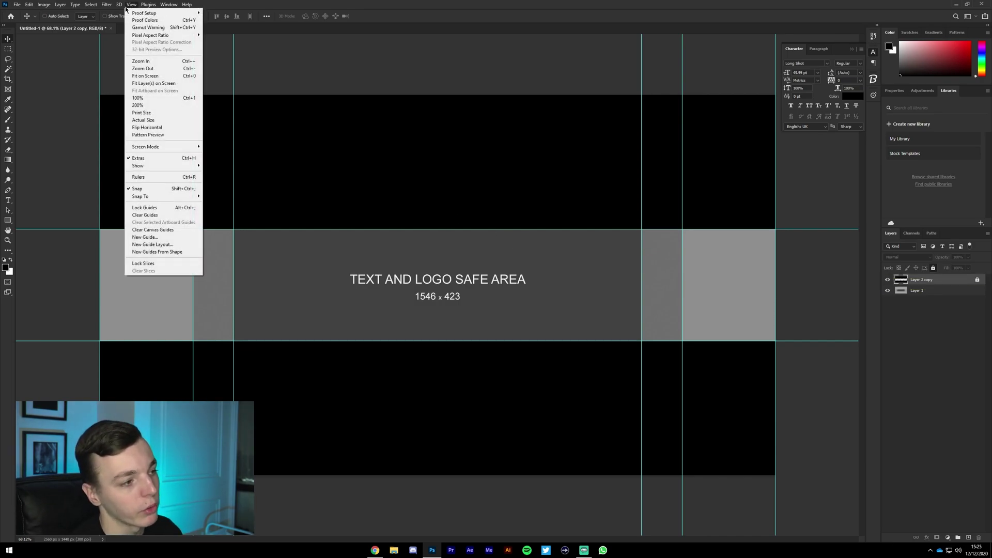
left_click(145, 208)
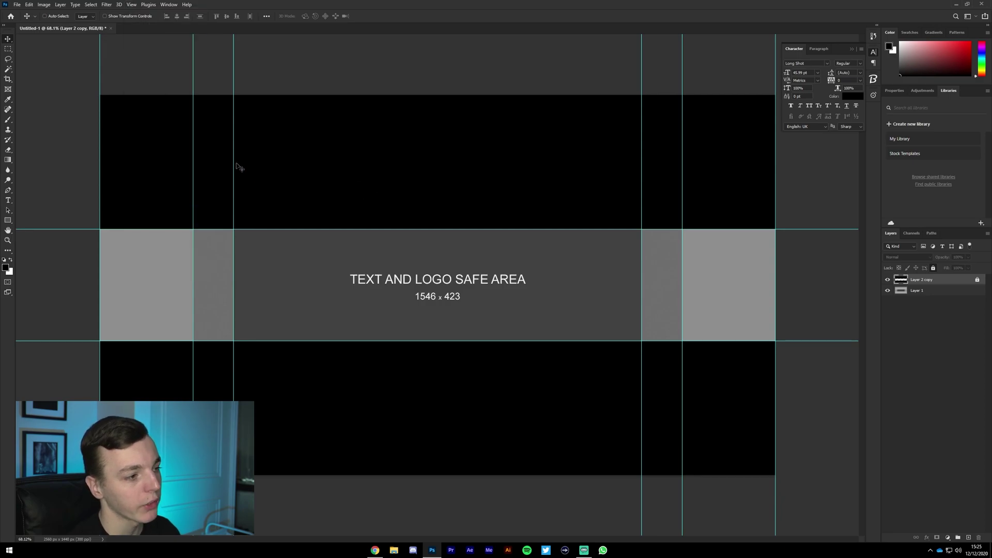
Add a new layer directly above the reference image and select the full-width central band with the Rectangular Marquee tool.
key("alt+bracketleft")
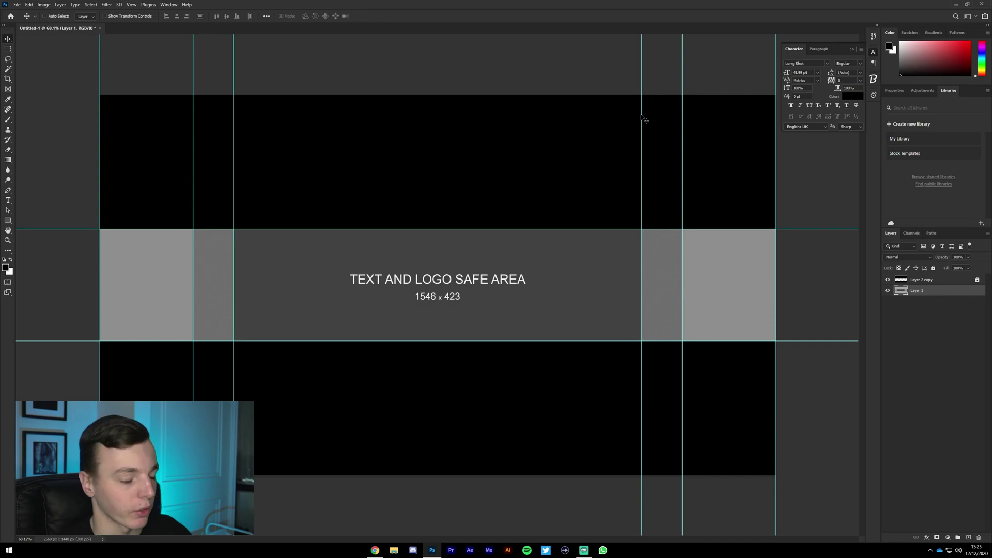
left_click(968, 537)
key("m")
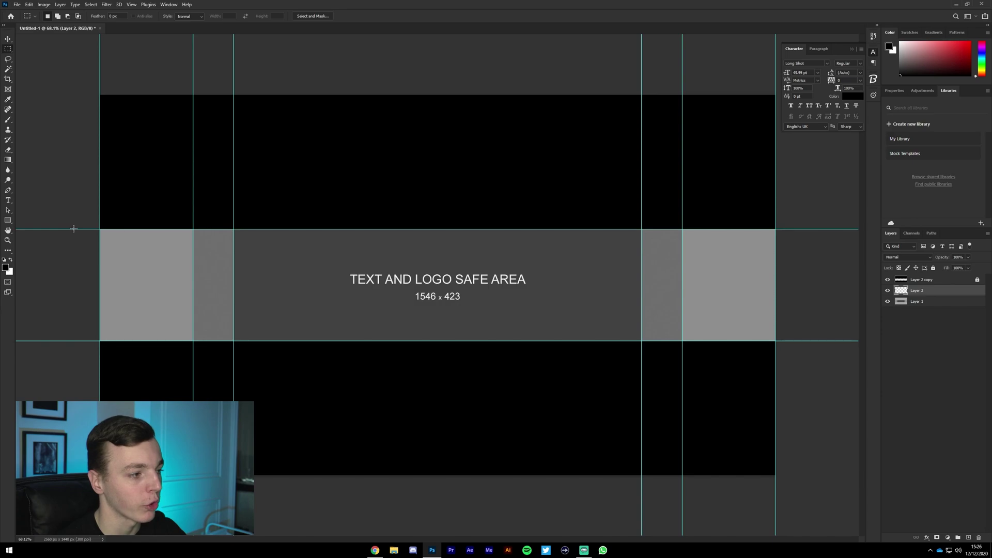
left_click_drag(100, 229, 781, 341)
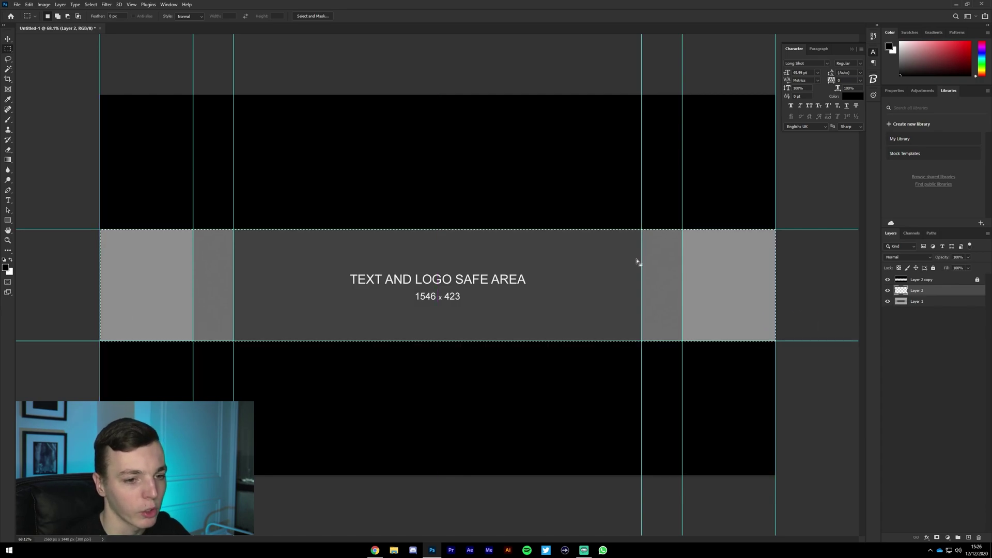
Set the foreground color to bright yellow, RGB 255, 252, 0.
left_click(7, 269)
left_click(501, 222)
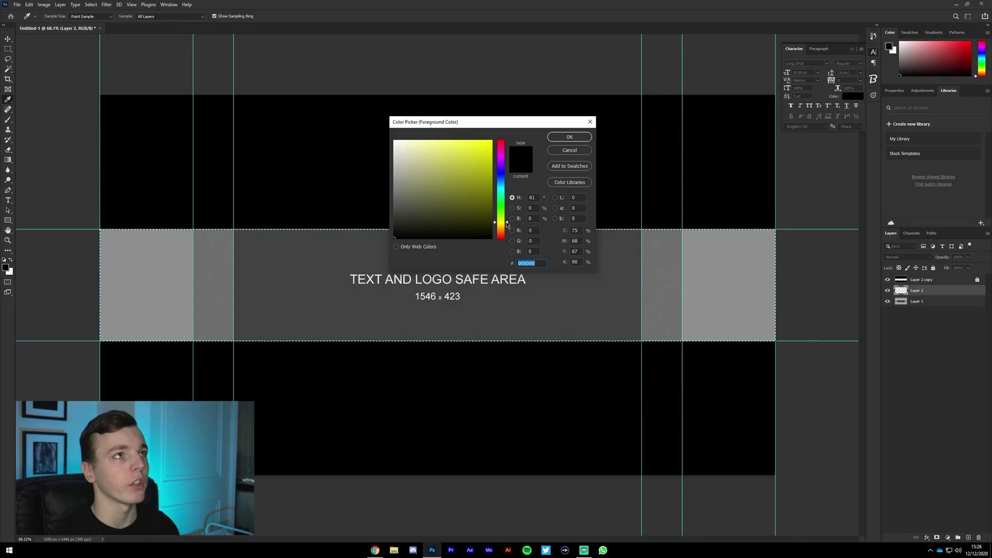
left_click(502, 225)
left_click(503, 226)
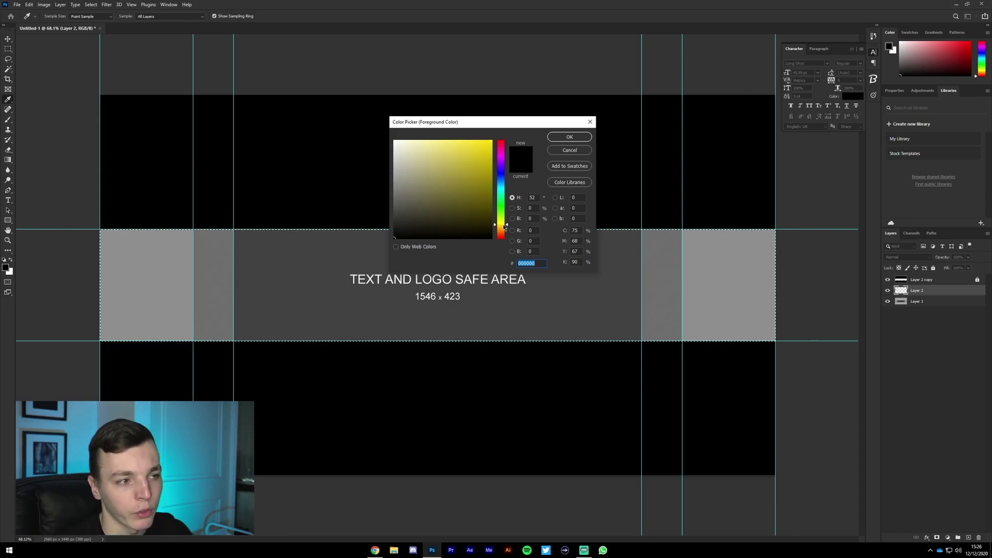
left_click_drag(504, 226, 505, 227)
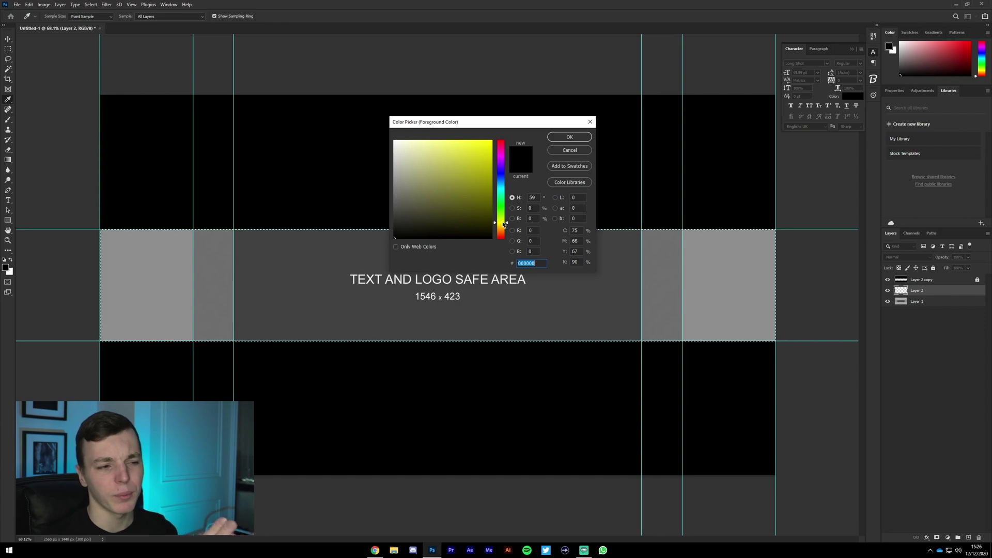
left_click(492, 141)
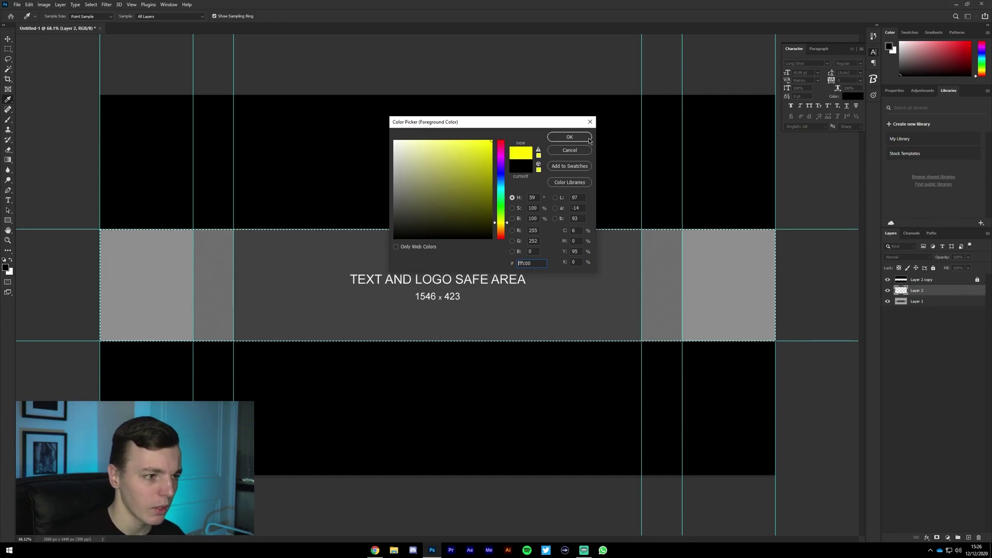
left_click(569, 137)
Fill the selected central band with the yellow foreground color and deselect.
key("m")
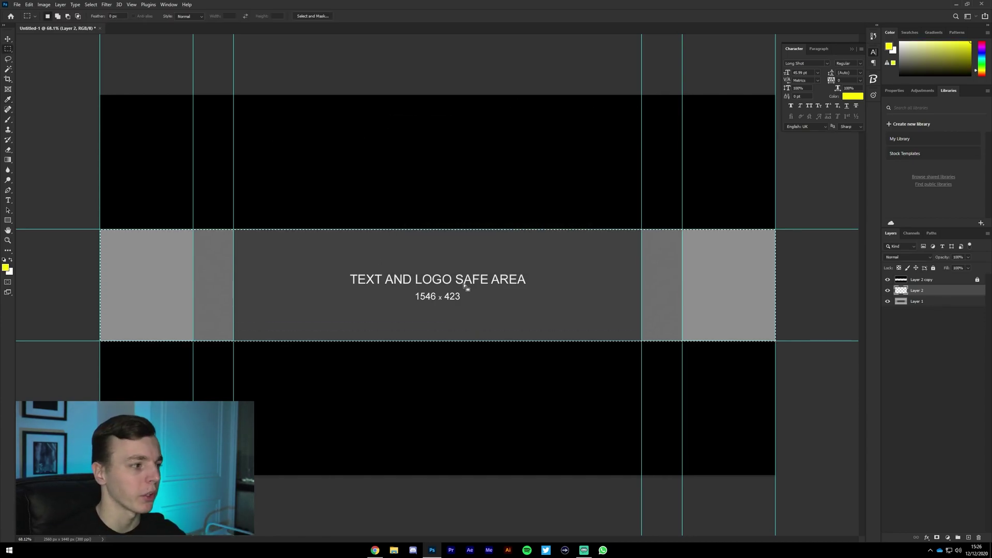
key("alt+BackSpace")
key("ctrl+d")
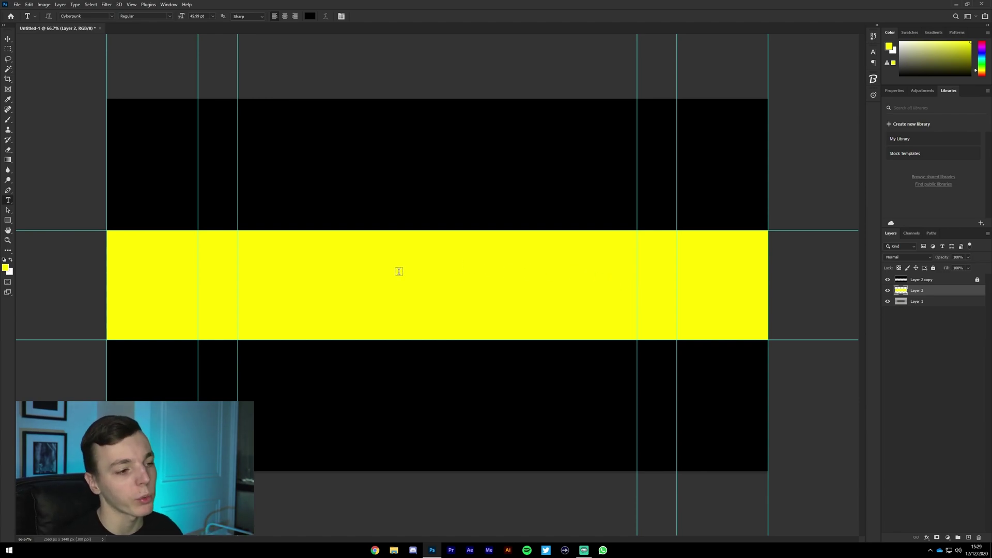
Add the text "Cyberpunk" on the yellow band in the black Cyberpunk font at 45.99 pt, with tracking set to -260.
left_click(357, 275)
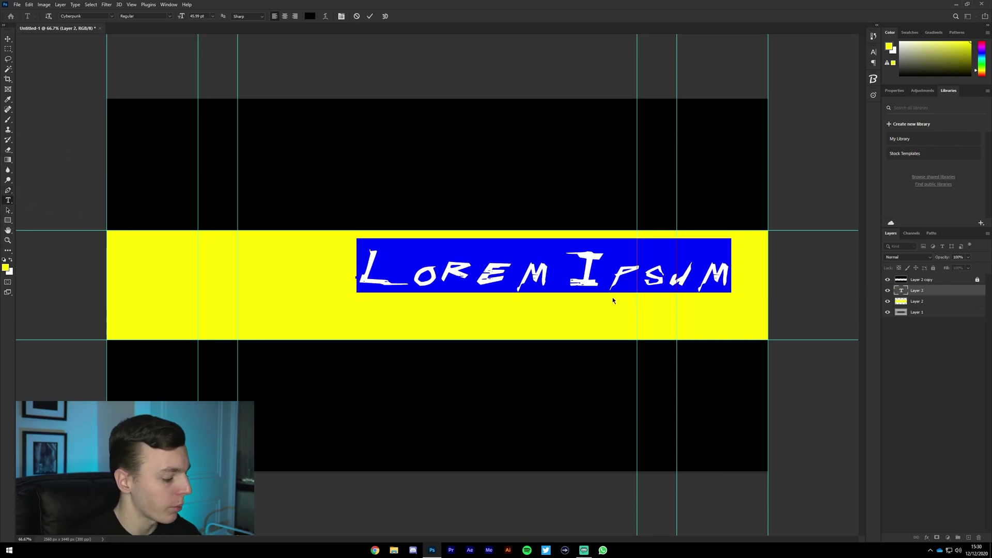
type("c")
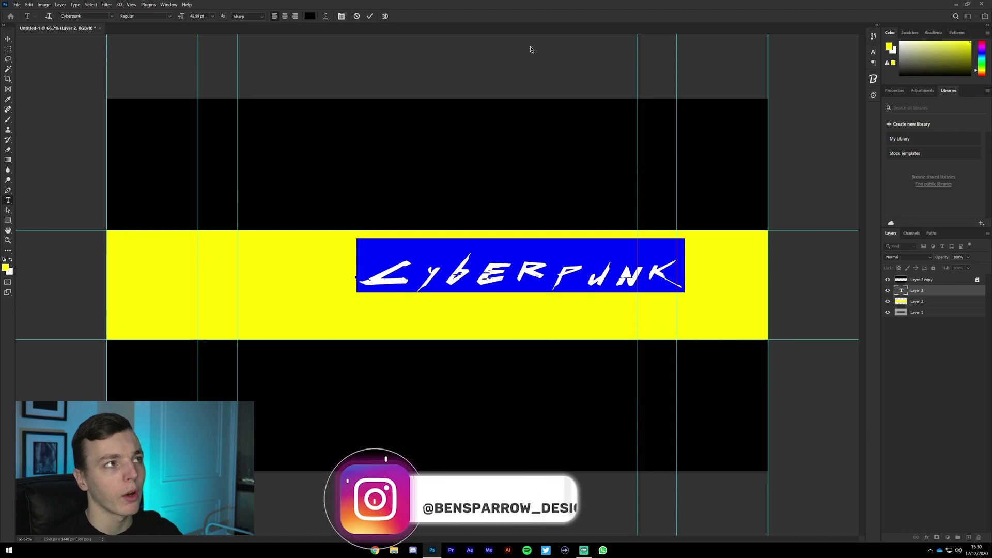
left_click(111, 16)
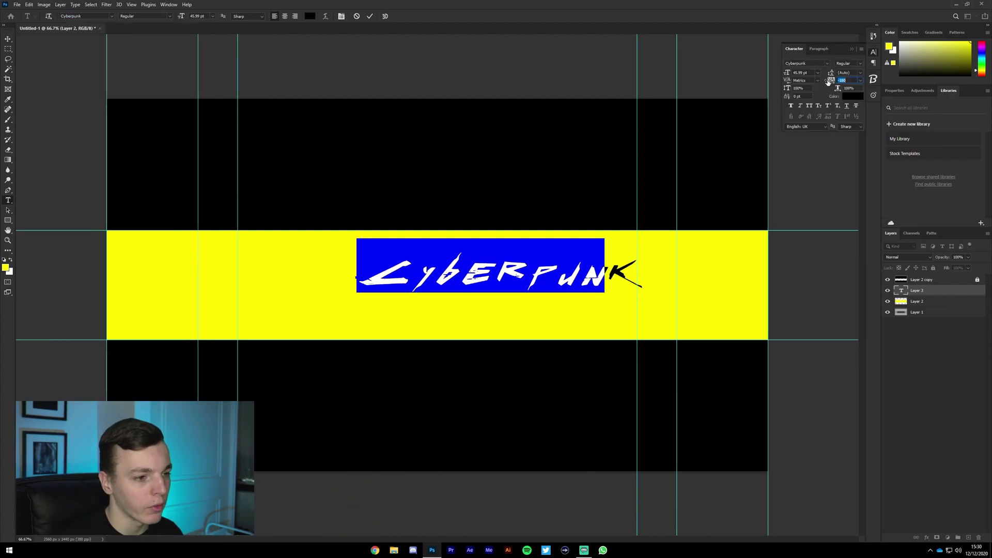
left_click_drag(828, 82, 826, 82)
Set the kerning between the N and K of the Cyberpunk title to 100.
left_click(542, 271)
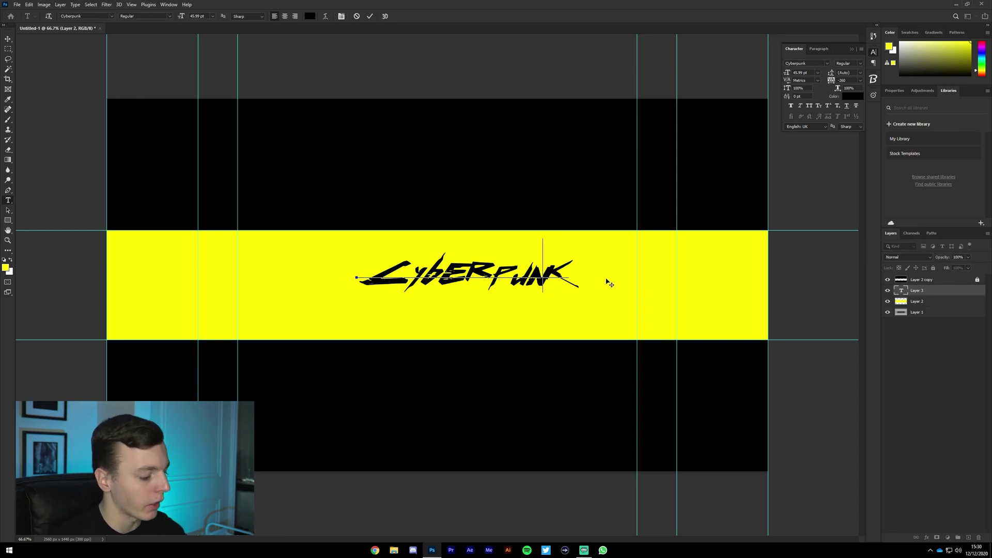
key("alt+Right")
key("alt+Right")
key("alt+Right")
key("alt+Right")
key("alt+Right")
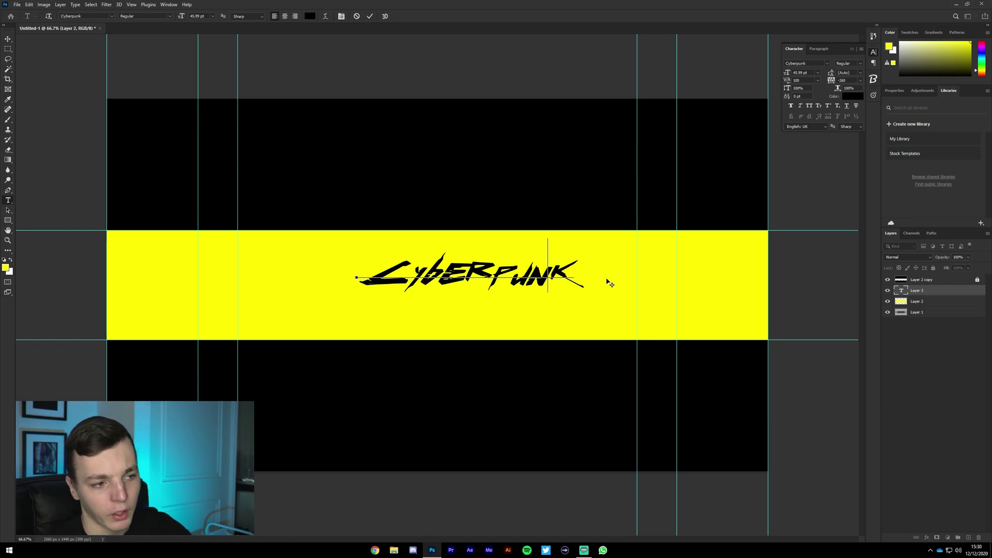
Set the kerning between the E and R of the Cyberpunk title to 60.
key("Left")
key("Left")
key("Left")
key("Left")
key("alt+Right")
key("alt+Right")
key("alt+Right")
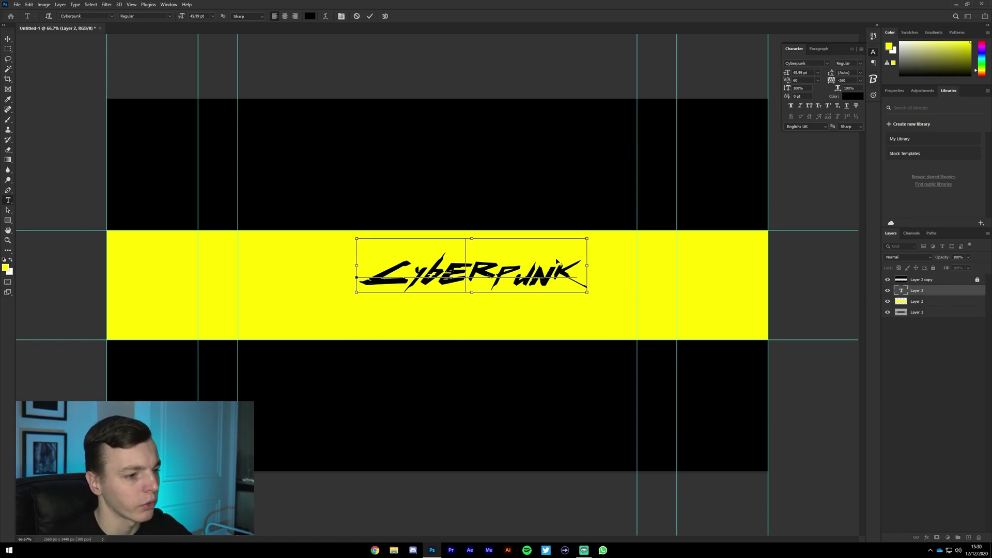
Set the kerning between the E and R of the Cyberpunk title to 40 and commit the text.
key("alt+Left")
key("ctrl+0")
scroll(512, 300, "down", 7)
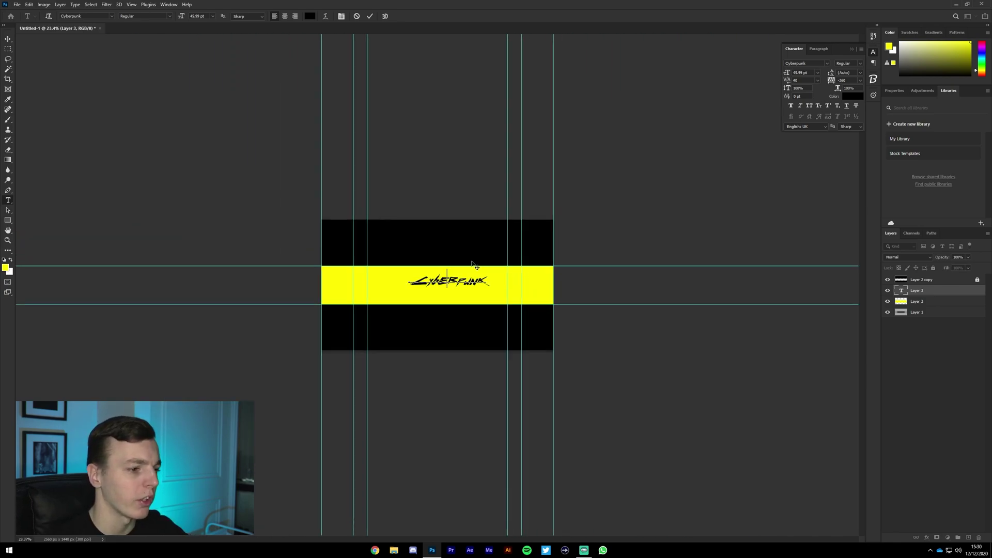
scroll(475, 266, "up", 13)
key("alt+Left")
key("alt+Left")
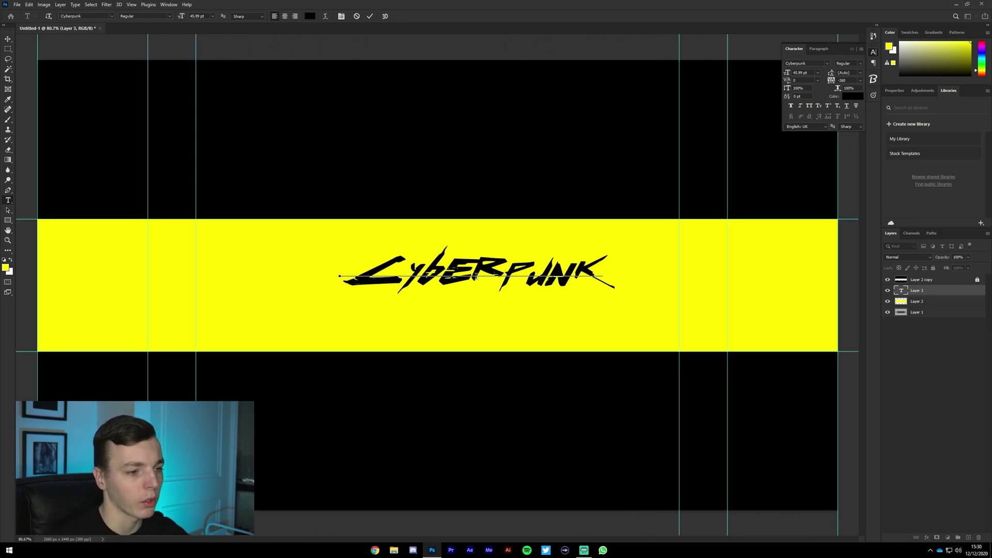
key("alt+Right")
key("alt+Right")
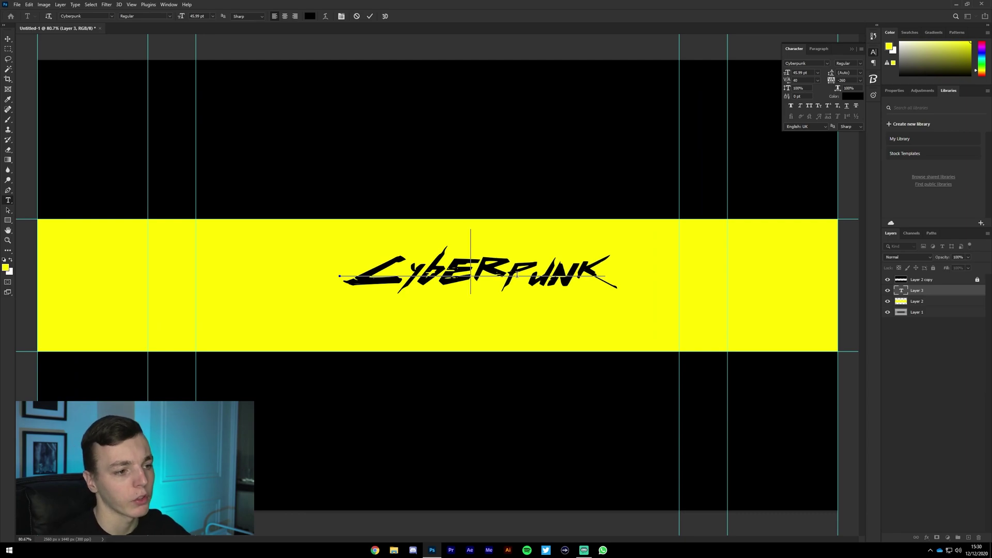
scroll(569, 257, "down", 3)
scroll(579, 270, "up", 5)
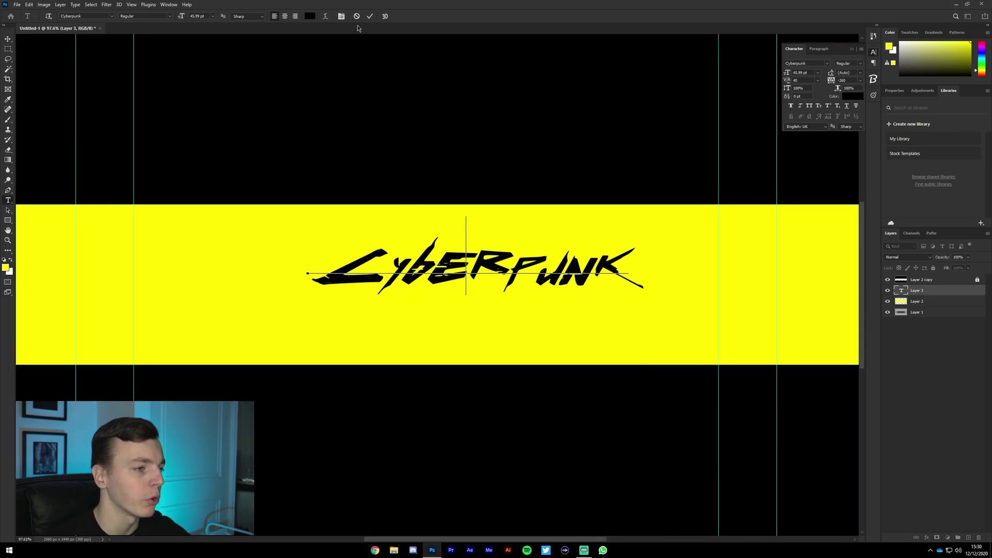
left_click(370, 17)
Center the Cyberpunk title horizontally and vertically on the whole canvas.
scroll(558, 281, "down", 6)
scroll(543, 279, "up", 3)
key("v")
key("ctrl+a")
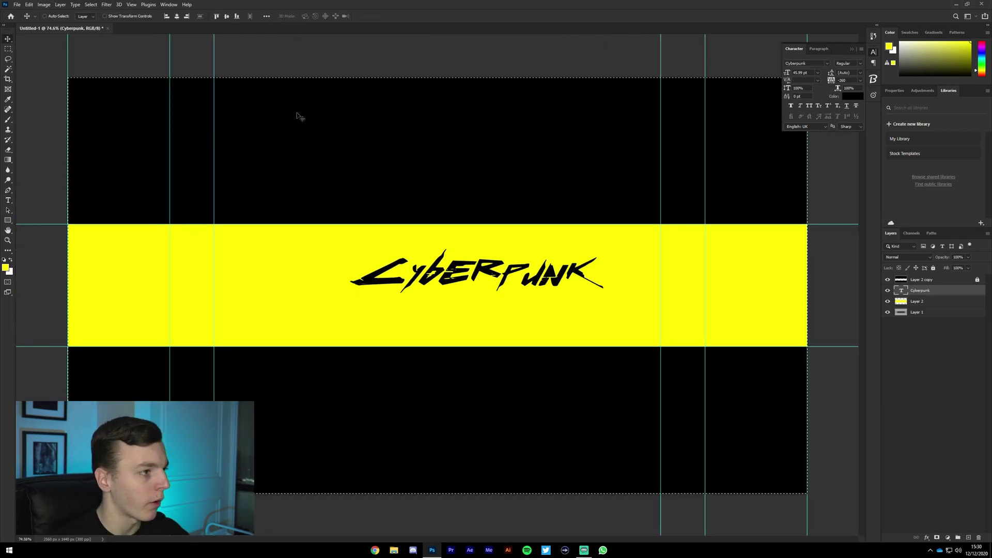
left_click(176, 16)
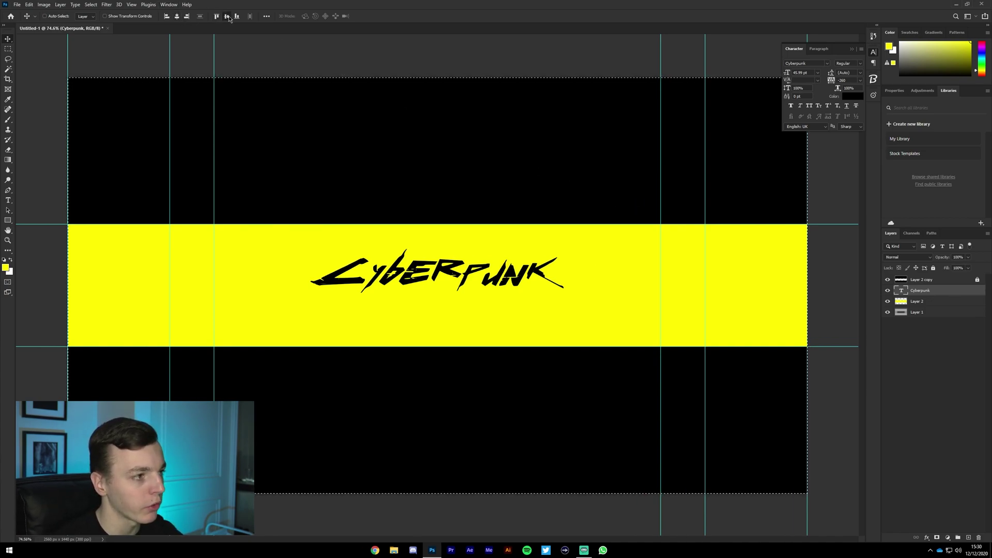
left_click(227, 16)
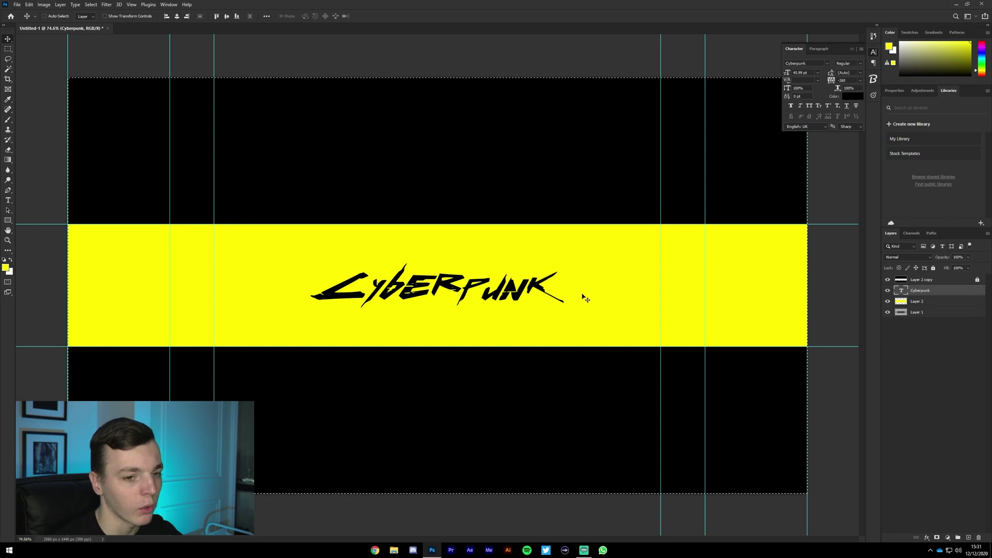
scroll(450, 289, "down", 2)
scroll(458, 299, "up", 2)
scroll(458, 299, "down", 1)
Add a new layer directly above the yellow band layer and set the foreground color to black.
left_click(927, 302)
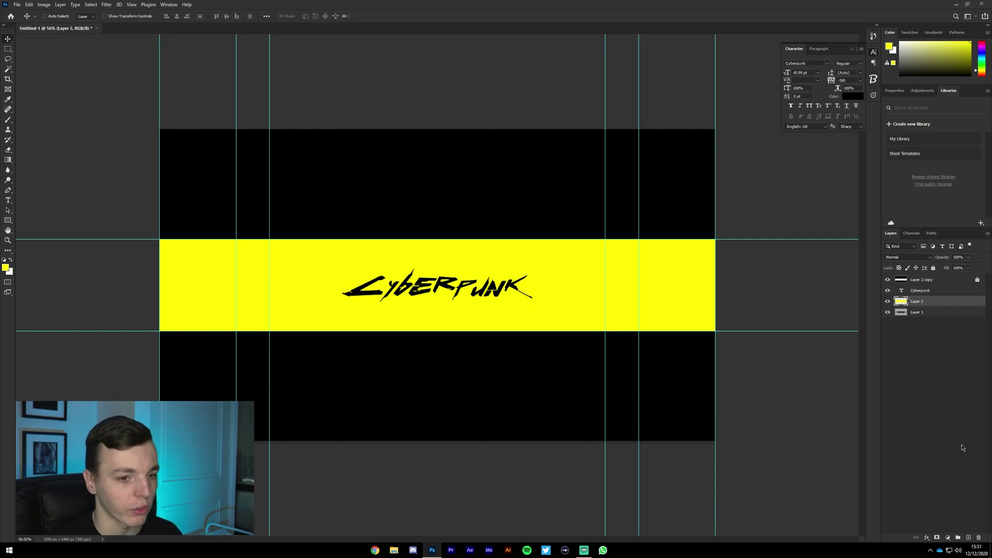
left_click(969, 538)
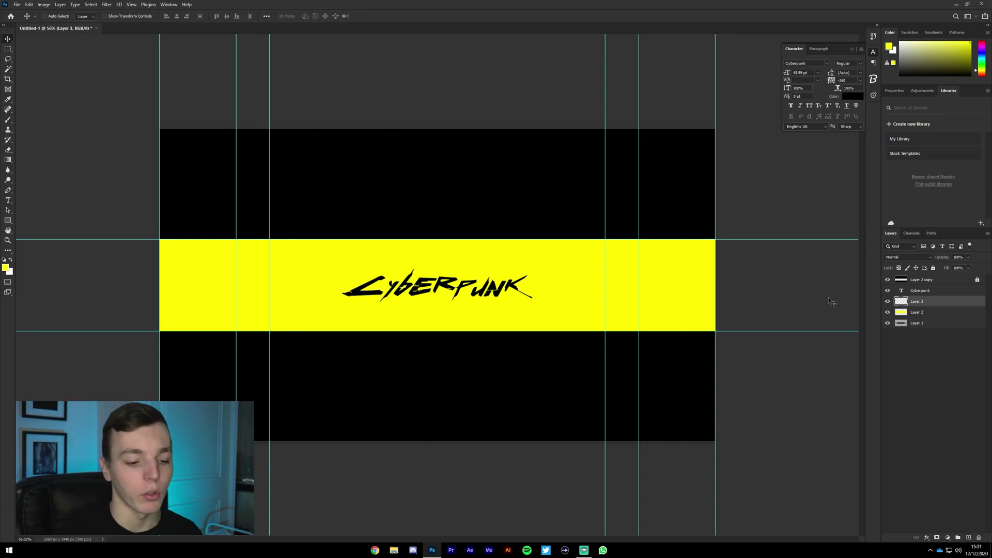
key("p")
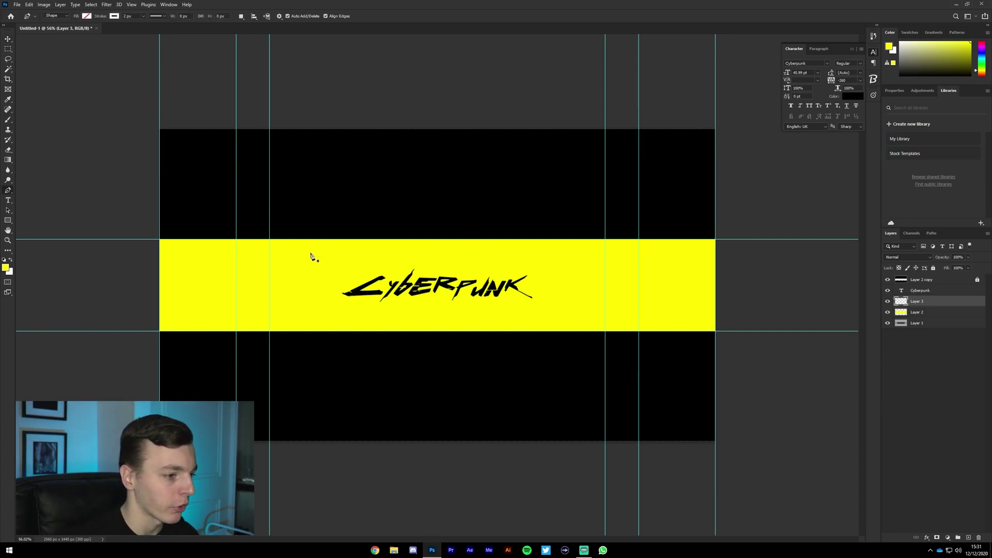
left_click(4, 269)
left_click(397, 238)
key("Return")
Set up the Pen tool for shapes with no fill and a black 1 px stroke.
left_click(87, 16)
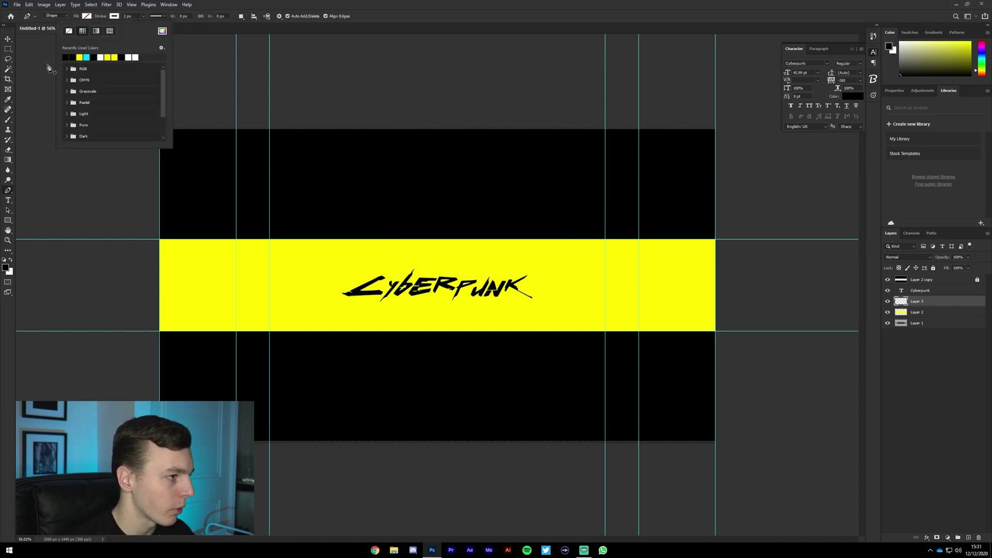
left_click(143, 16)
left_click(140, 15)
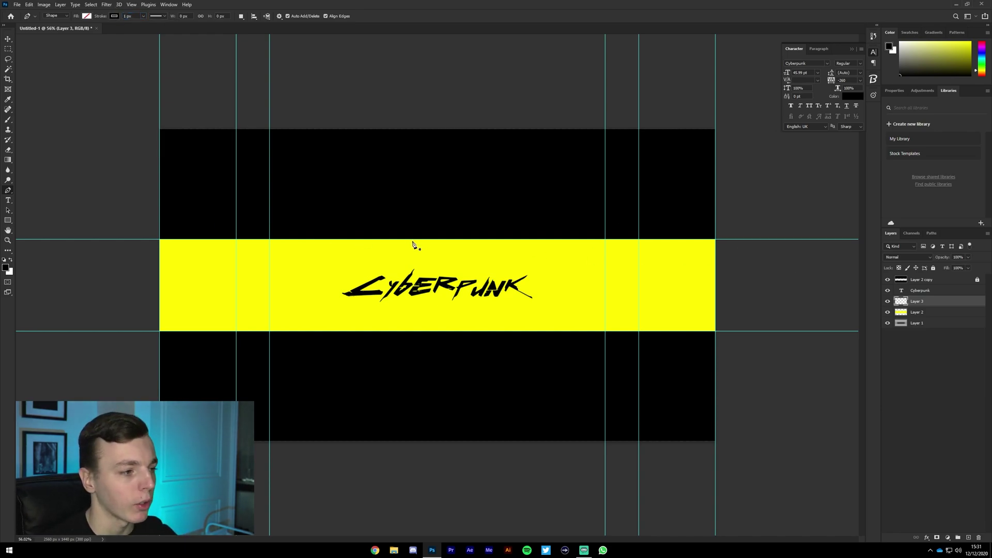
Draw an angled line with the Pen tool from above the band, over the title, stepping down and out past the right edge.
left_click(293, 214)
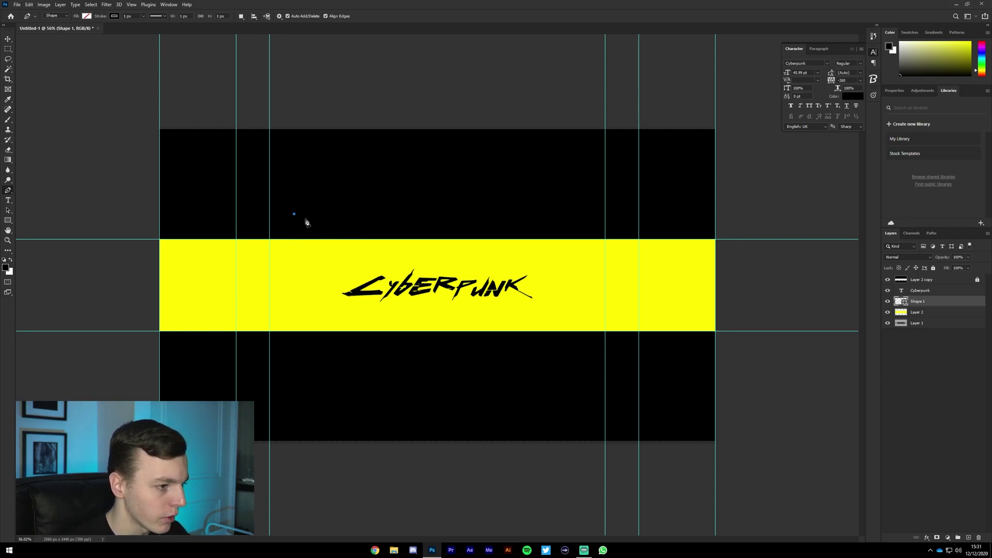
left_click(335, 255)
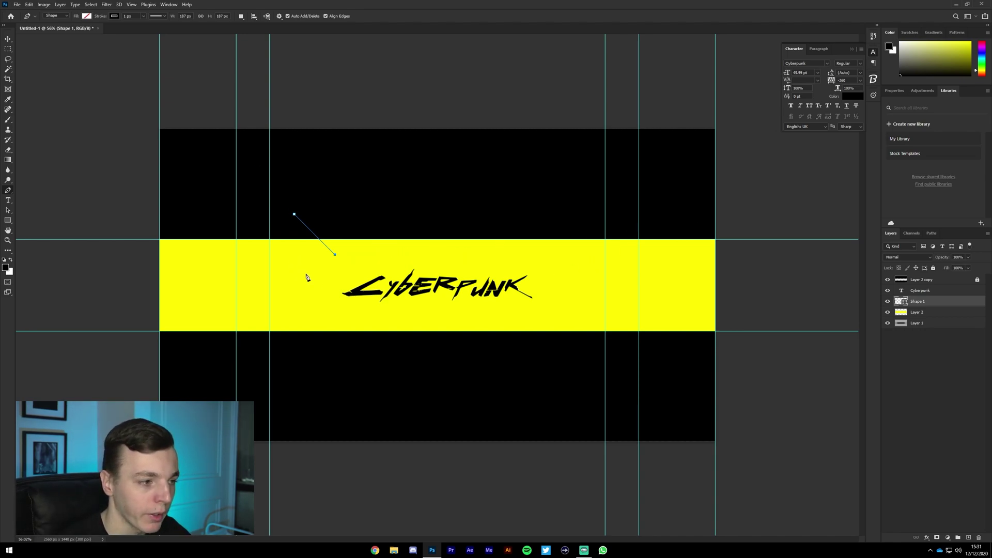
left_click(551, 255, "shift")
left_click(582, 286)
left_click(743, 297, "shift")
key("v")
Shift the angled line above the title slightly to the right.
scroll(593, 239, "down", 2)
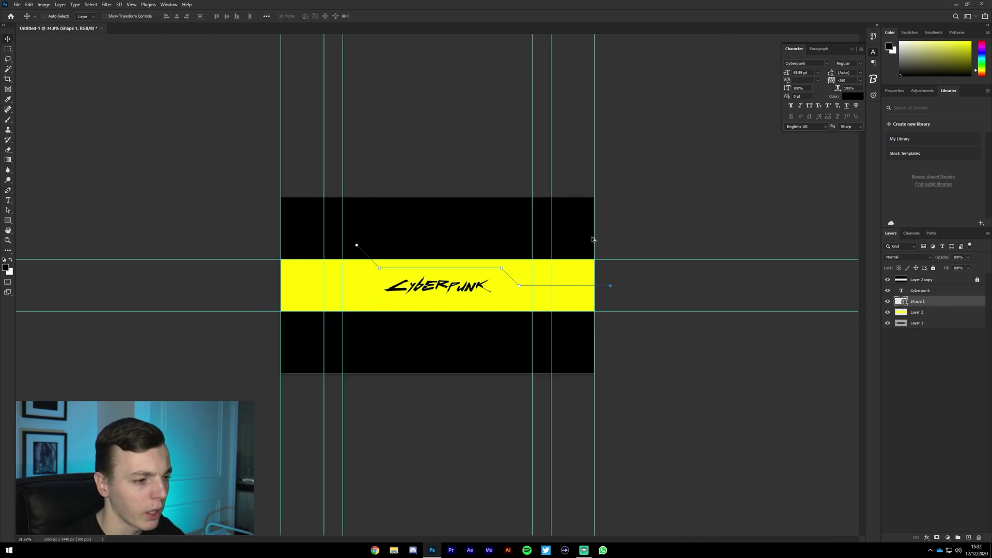
key("ctrl+plus")
left_click_drag(499, 242, 506, 242)
scroll(588, 270, "down", 6)
scroll(568, 270, "up", 7)
scroll(579, 273, "down", 2)
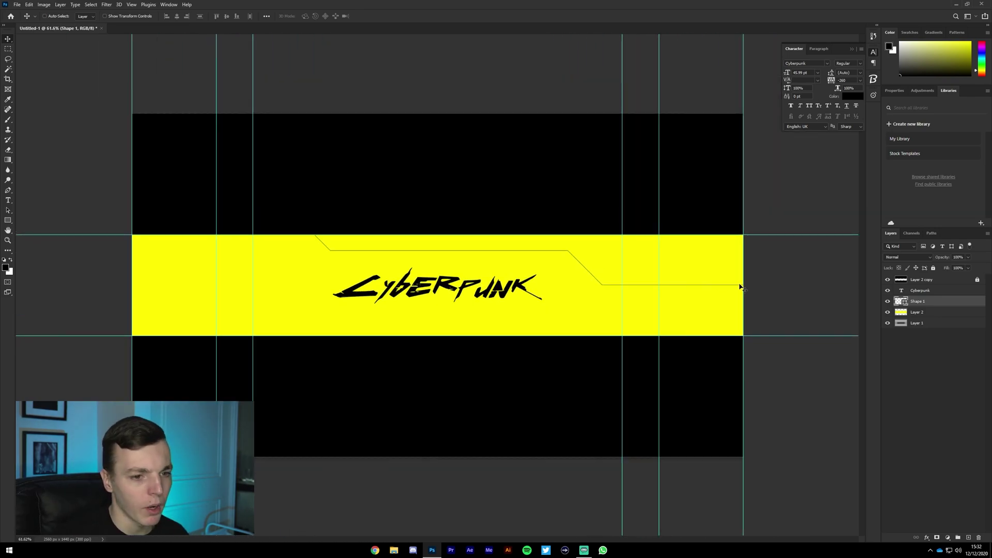
On a new layer, draw a second angled line below the title, from under the band out past the right edge, with 45-degree steps.
key("p")
left_click(968, 537)
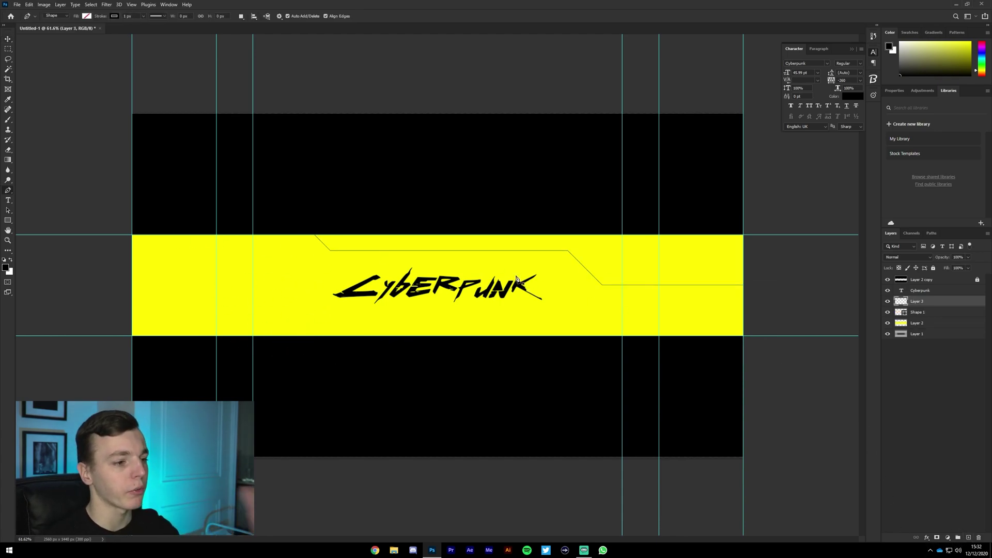
left_click(261, 347)
left_click(296, 312)
left_click(499, 311)
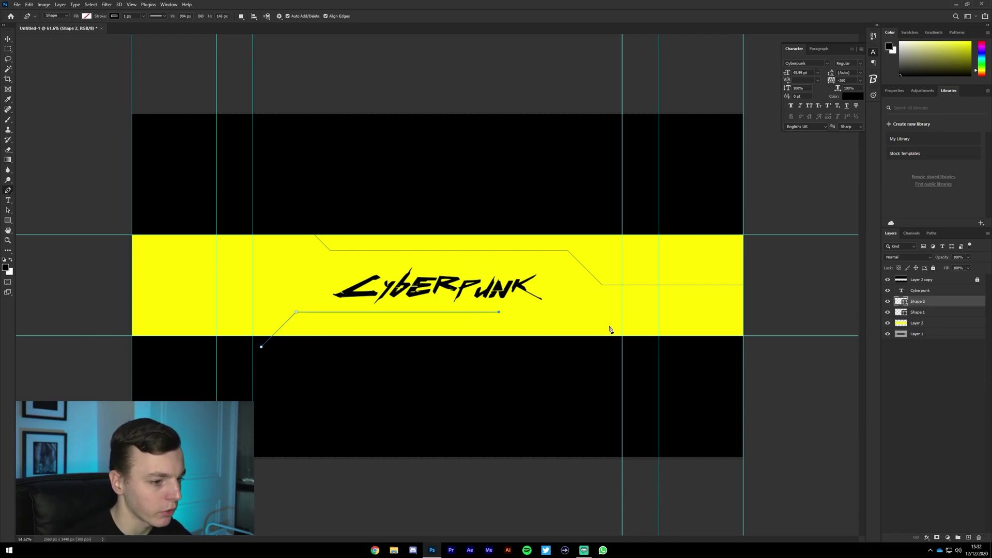
left_click(510, 323)
left_click(626, 324)
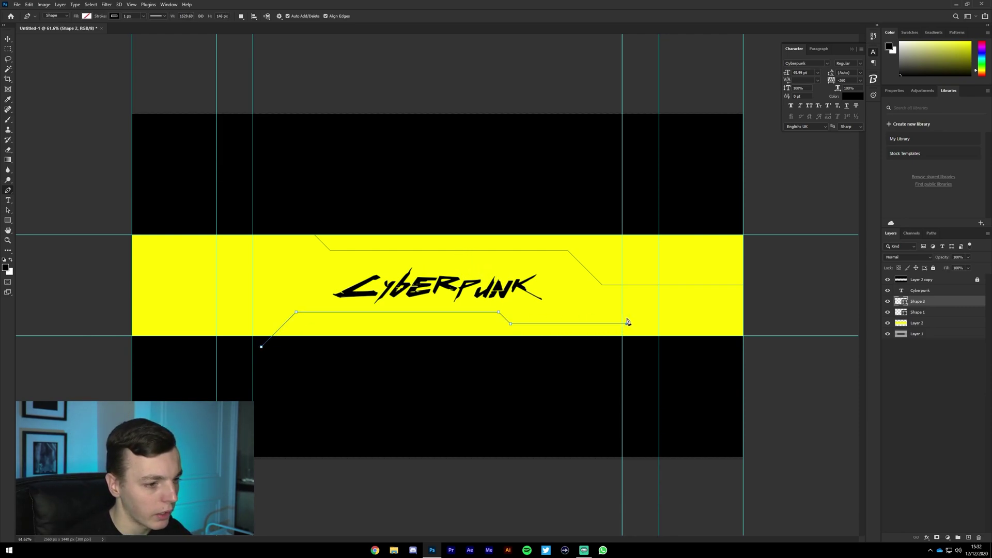
left_click(673, 323)
left_click(691, 307)
left_click(775, 306)
Shift the lower angled line slightly to the left.
key("v")
scroll(695, 331, "down", 9)
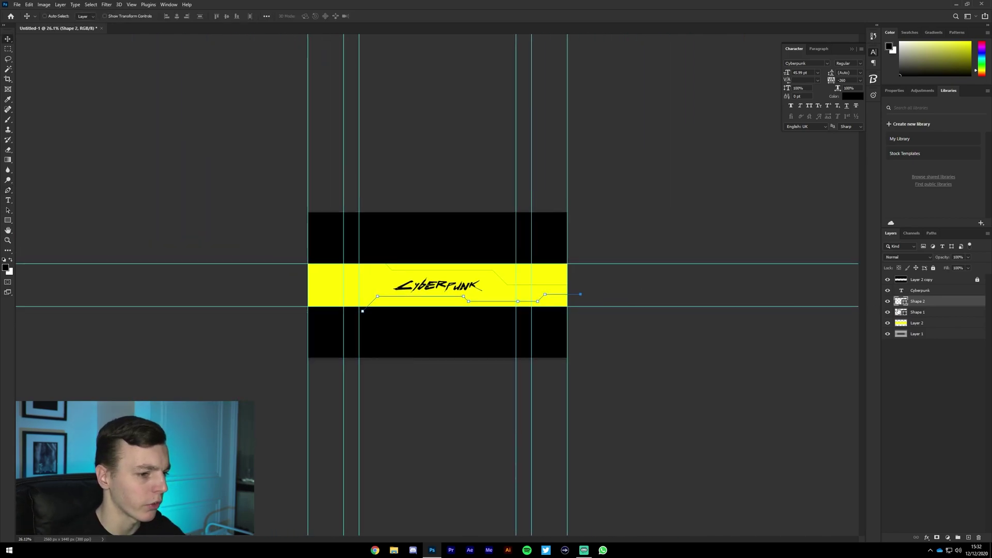
left_click(934, 319)
left_click(932, 305)
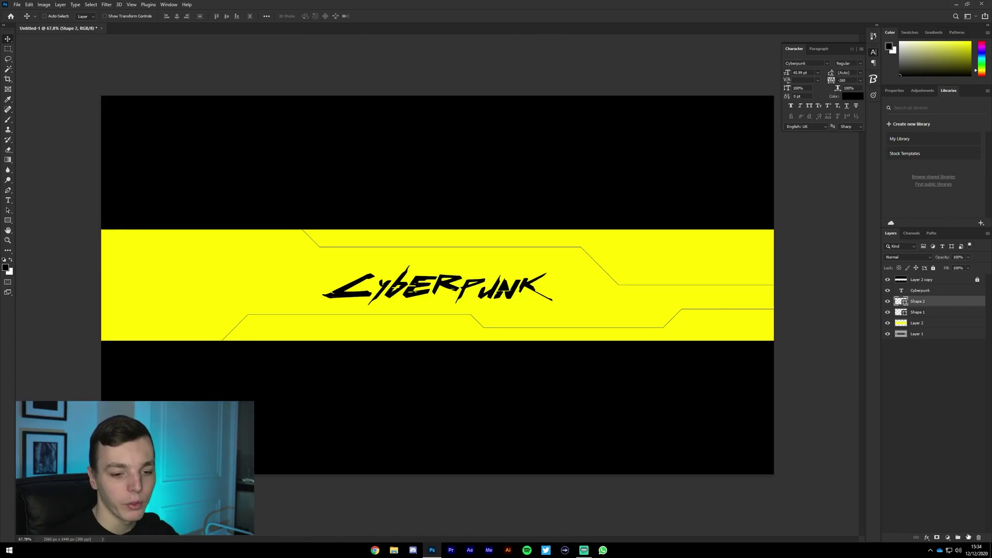
On a new layer, draw a jagged vertical line about 54 x 616 px down the left part of the yellow band.
left_click(968, 538)
key("p")
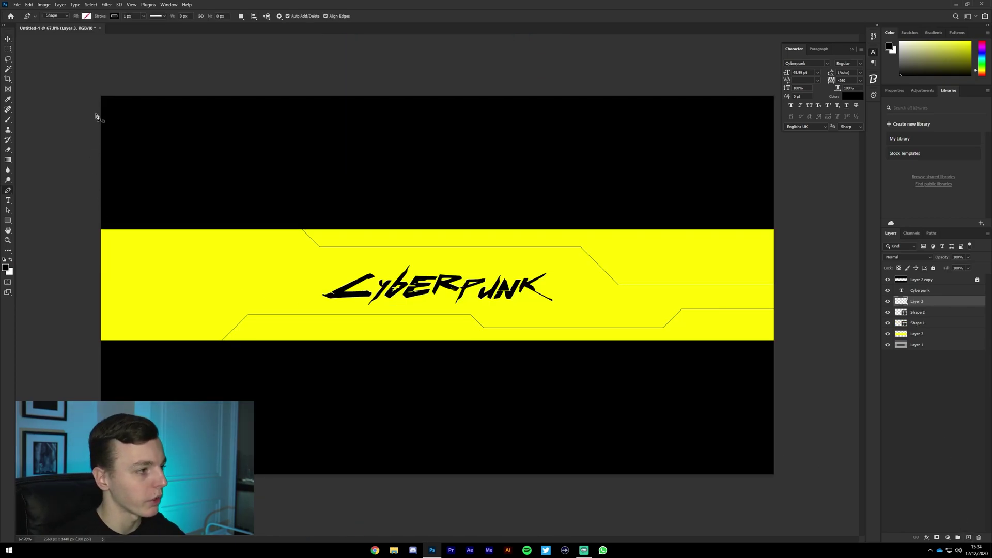
left_click(161, 202)
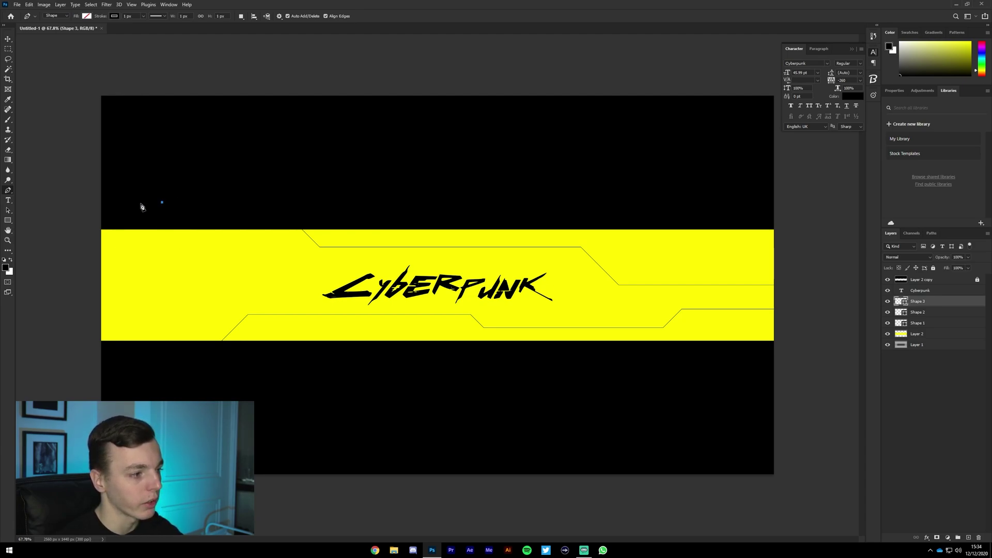
left_click(162, 254)
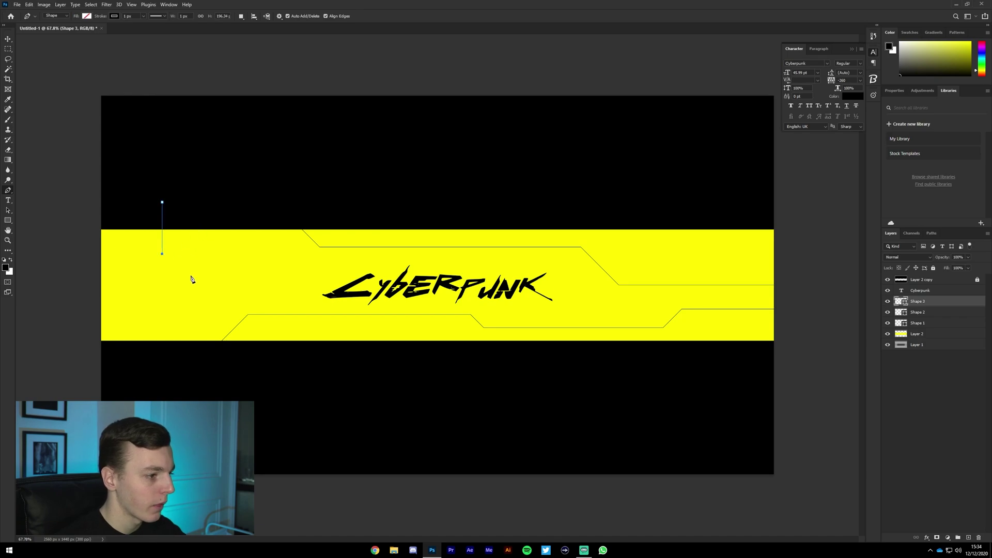
left_click(171, 264)
left_click(172, 302)
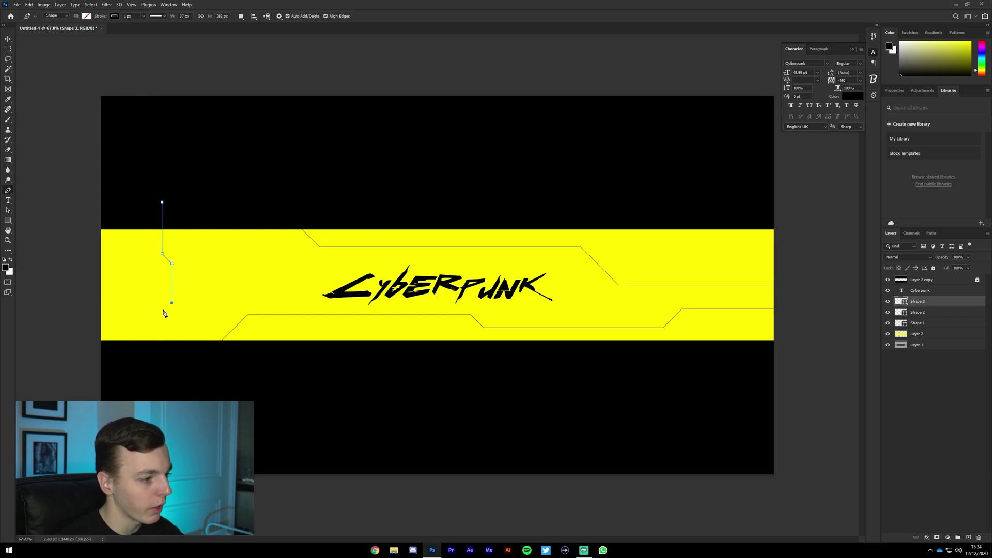
key("ctrl+z")
left_click(158, 332)
Move the jagged vertical line up so it crosses the full band height, and shift it slightly right.
key("v")
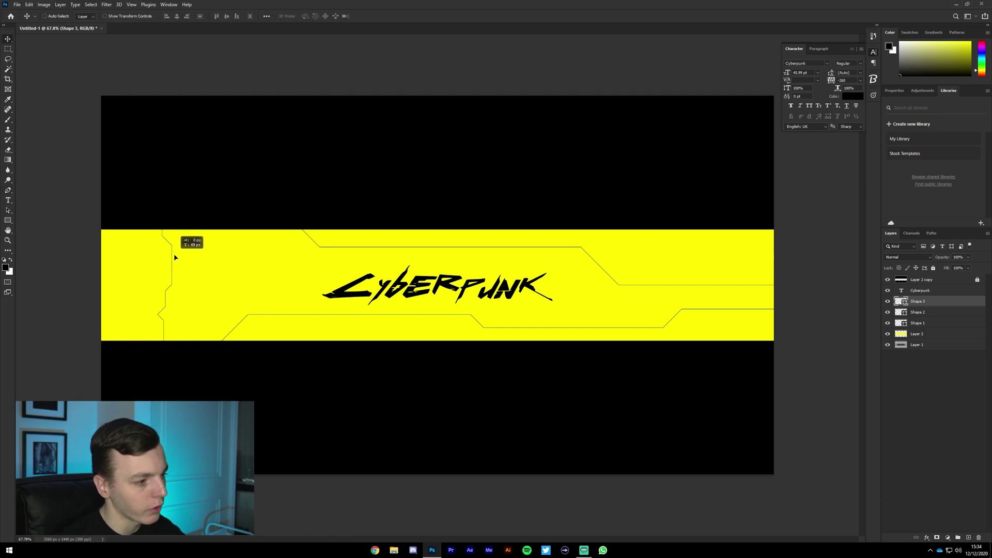
scroll(252, 271, "down", 2)
left_click_drag(253, 274, 260, 269)
Thicken the jagged vertical line's stroke into a bold black bar and move it slightly right.
key("p")
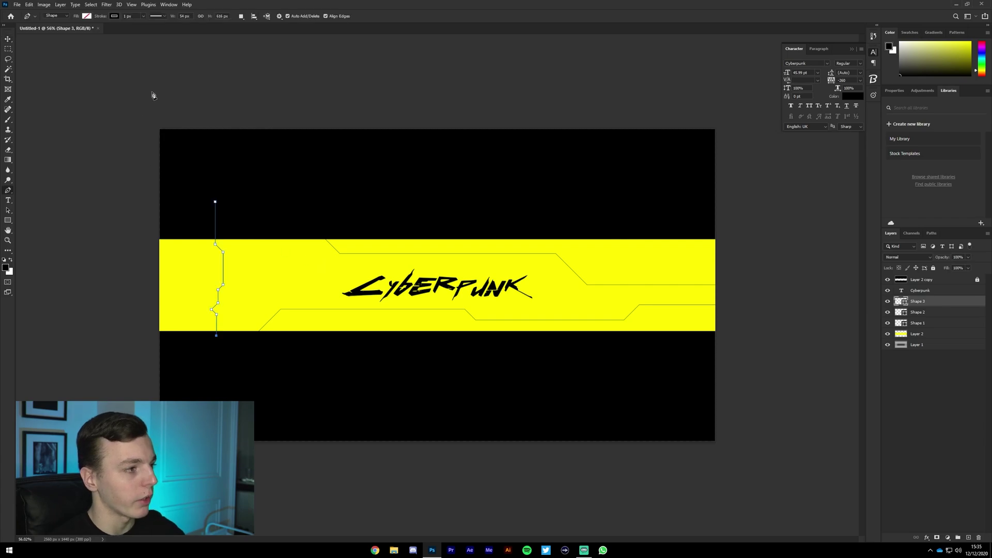
left_click(143, 16)
left_click_drag(141, 26, 150, 29)
key("v")
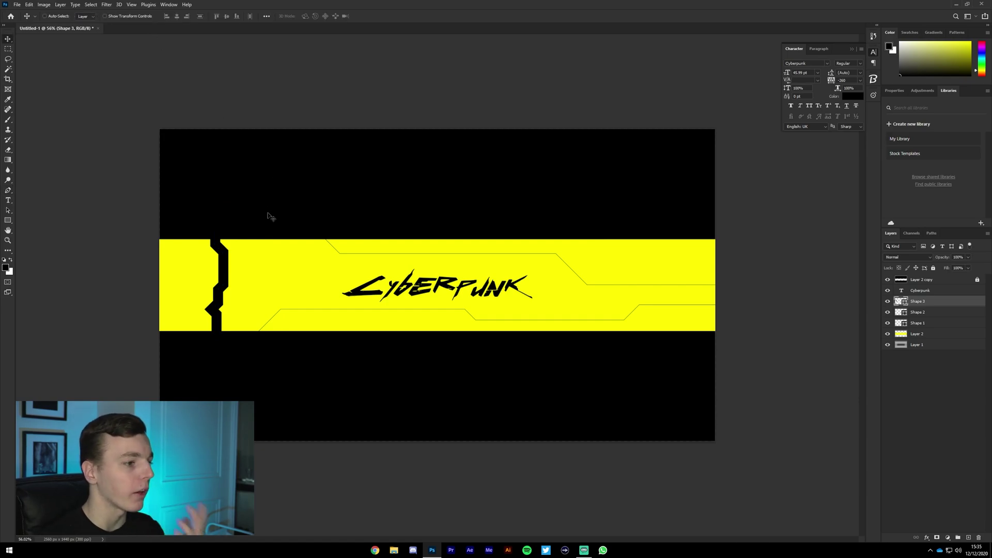
mouse_move(266, 215)
left_mouse_down()
mouse_move(295, 218)
mouse_move(274, 218)
left_mouse_up()
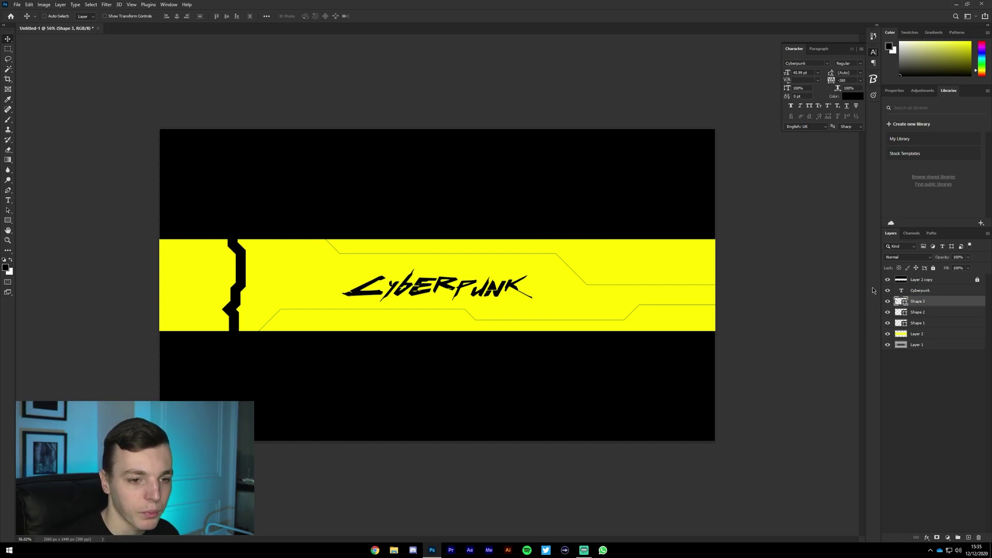
Hide the black bars layer and add a new layer directly beneath the Cyberpunk text layer.
left_click(887, 280)
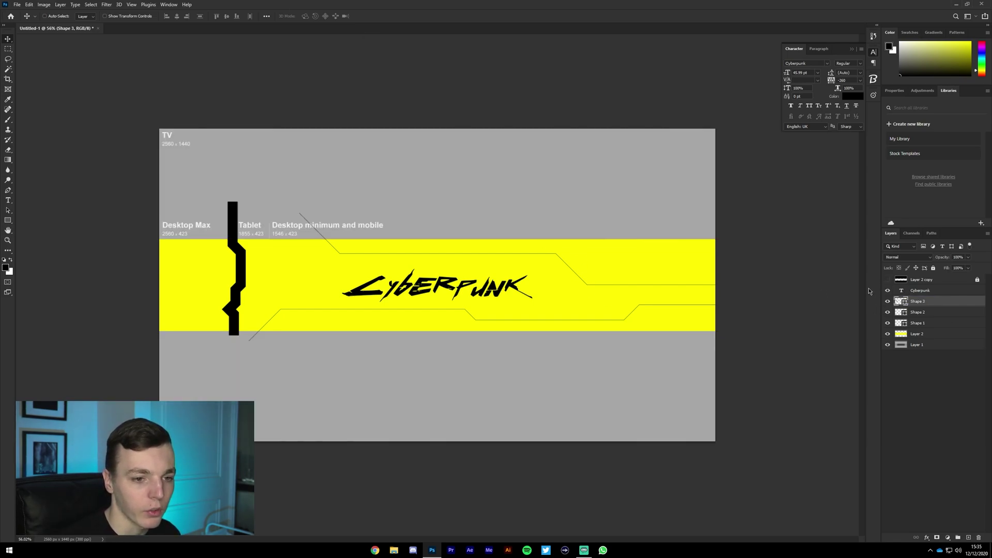
left_click(938, 280)
key("ctrl+shift+alt+n")
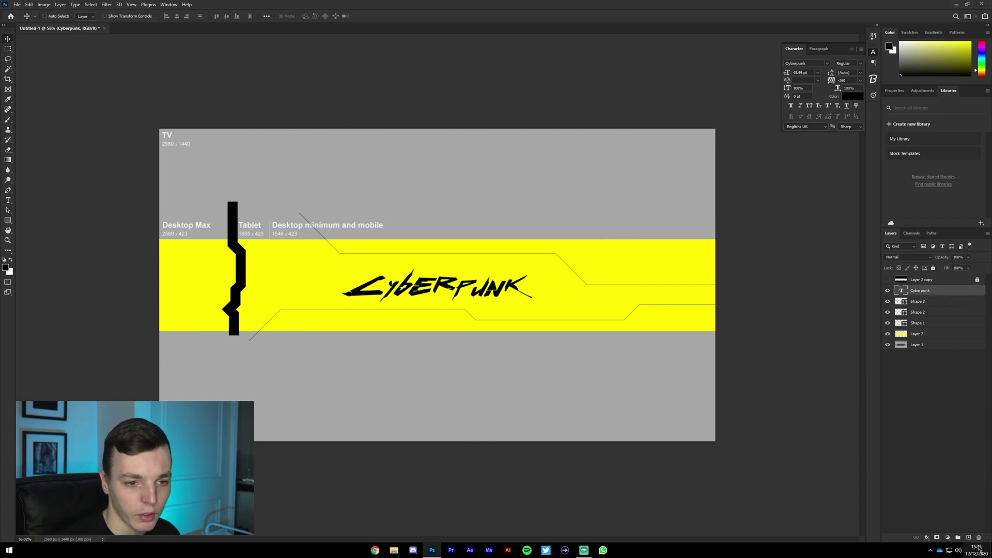
left_click_drag(920, 291, 922, 306)
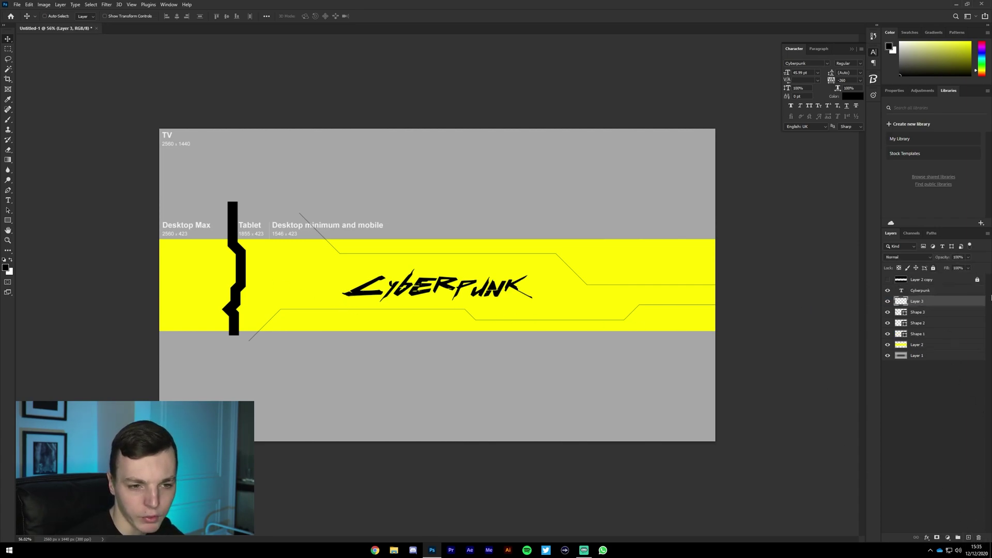
Draw a tall rectangle about 238 x 906 px across the right part of the yellow band and fill it with black.
left_click(8, 220)
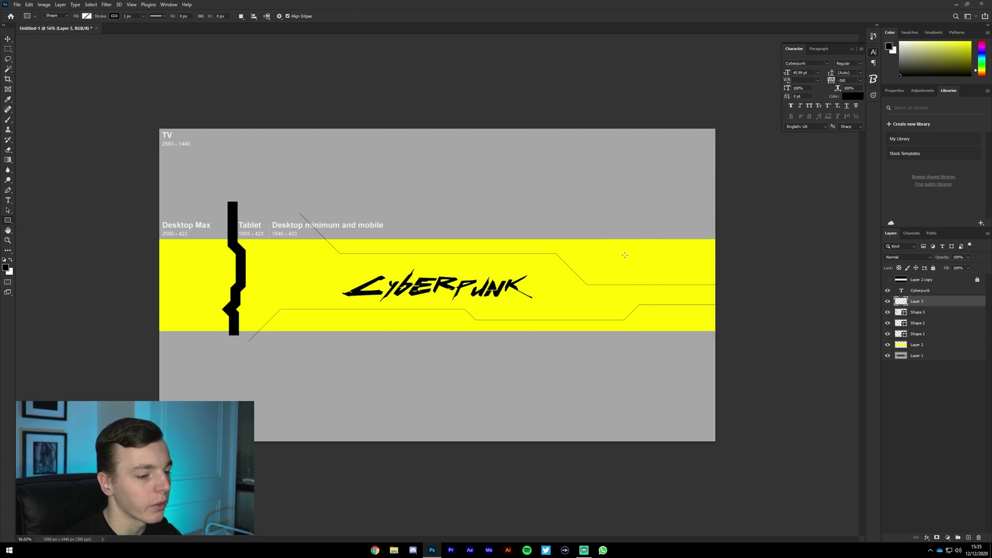
mouse_move(598, 219)
left_mouse_down()
mouse_move(665, 413)
mouse_move(649, 415)
left_mouse_up()
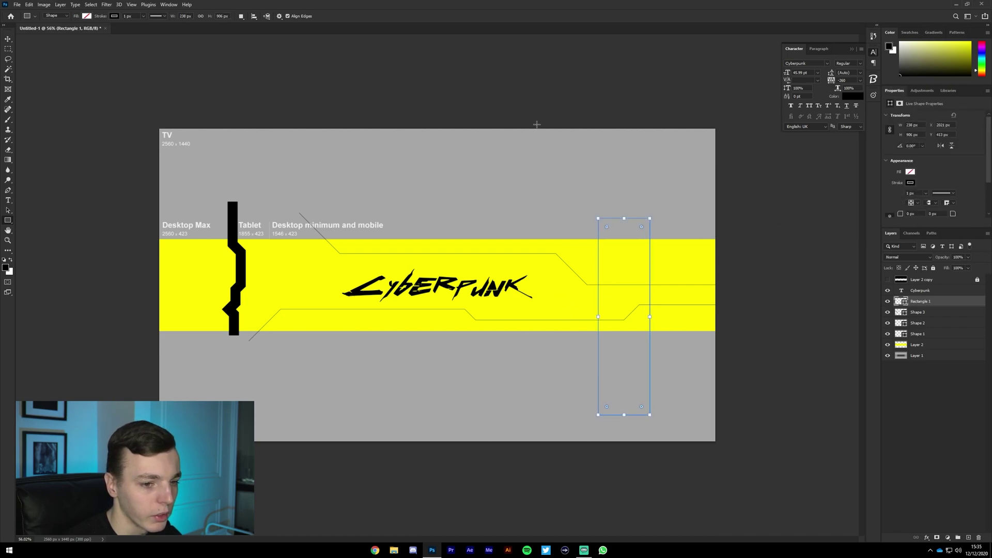
left_click(86, 16)
left_click(38, 57)
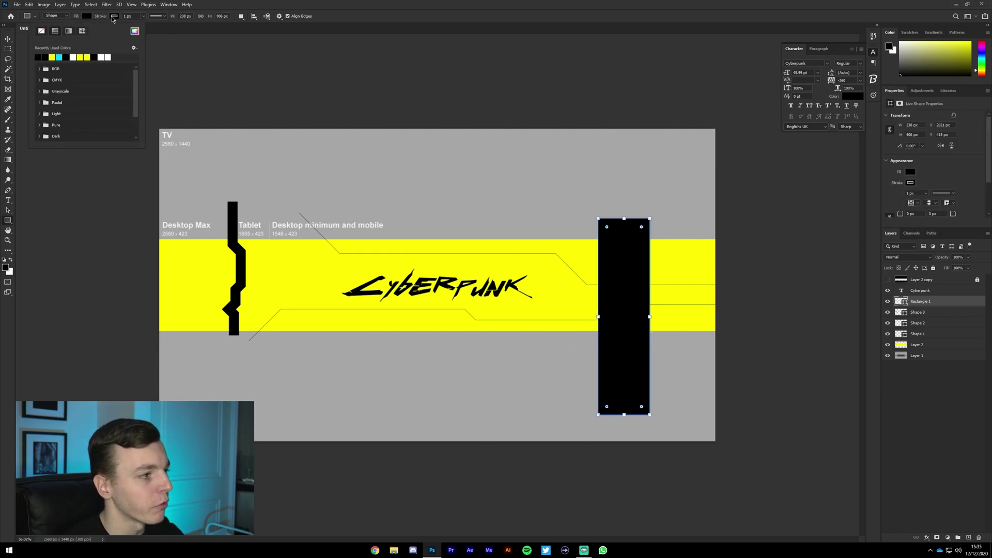
Remove the stroke from the tall black rectangle.
left_click(114, 16)
left_click(69, 31)
left_click(117, 17)
Place a copy of the tall rectangle at the band's left end and scale it down.
key("v")
left_click_drag(610, 260, 161, 254, "alt")
key("ctrl+t")
left_click_drag(200, 210, 173, 238, "alt")
key("Return")
Duplicate the black bar several more times along the band, resizing the copies to staggered heights like a city skyline.
left_click_drag(166, 315, 569, 351, "alt")
key("ctrl+j")
key("ctrl+t")
key("Return")
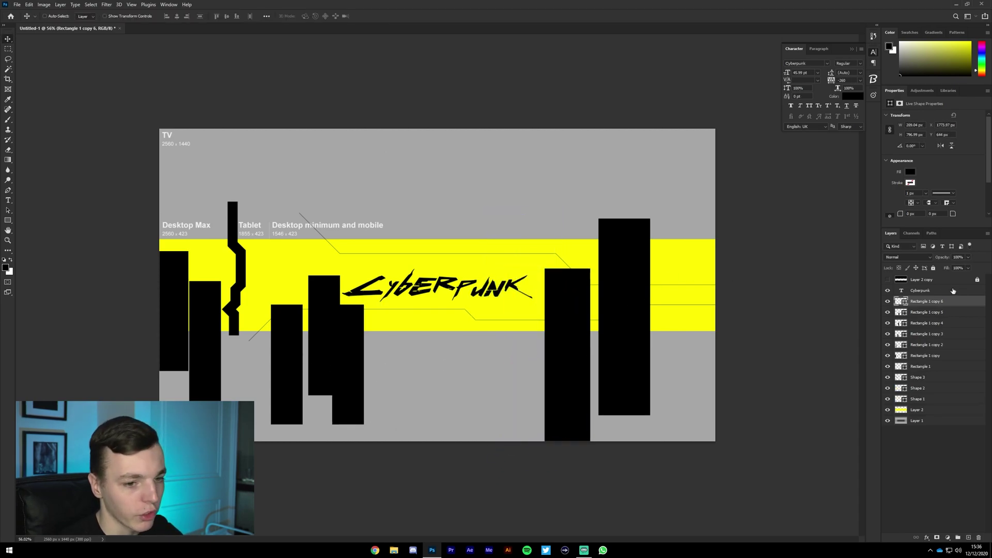
Slant the top of the bar left of the tallest rectangle by moving its upper-left corner point down.
key("a")
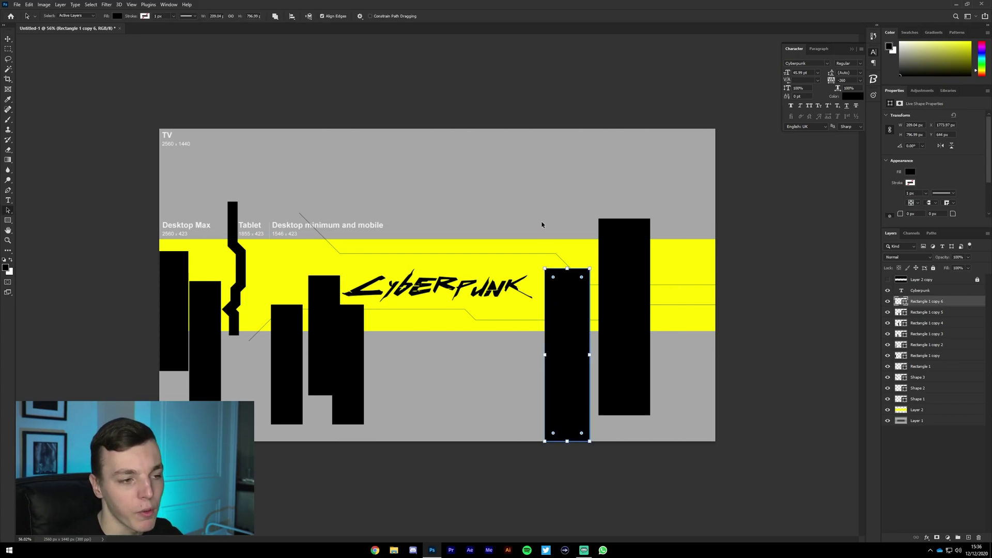
right_click(9, 211)
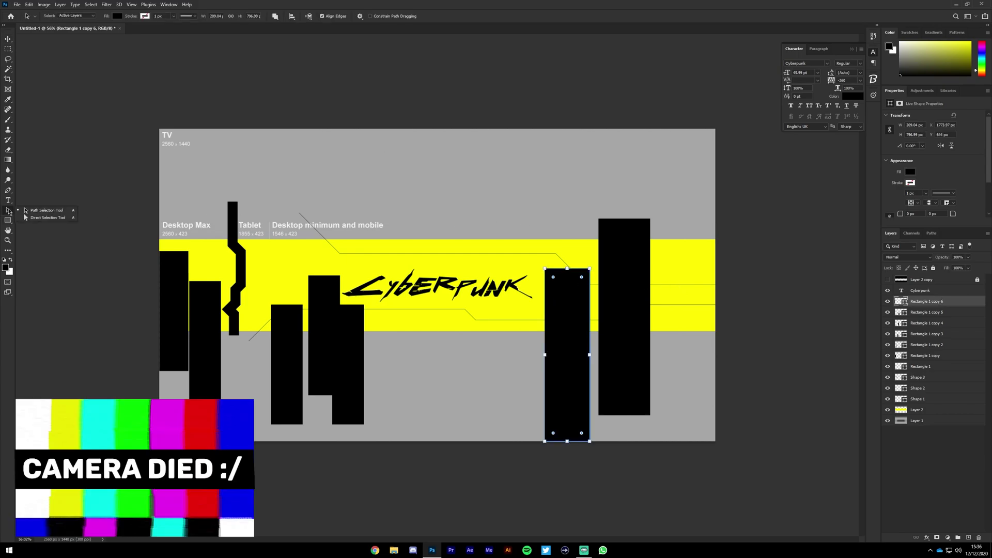
left_click(45, 210)
scroll(508, 260, "up", 4)
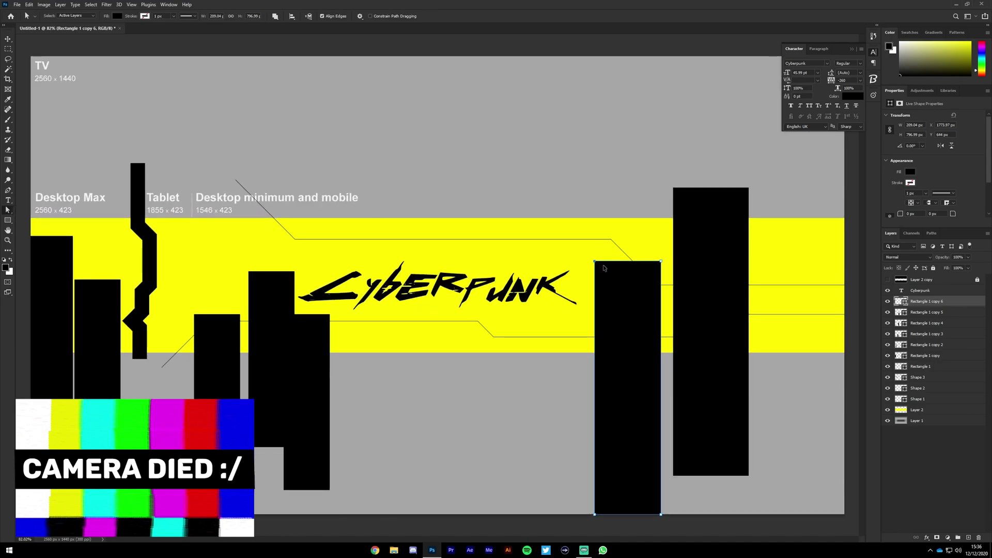
scroll(603, 266, "down", 2)
mouse_move(567, 265)
left_mouse_down()
mouse_move(532, 228)
mouse_move(580, 293)
mouse_move(542, 194)
mouse_move(576, 217)
mouse_move(578, 258)
mouse_move(574, 248)
left_mouse_up()
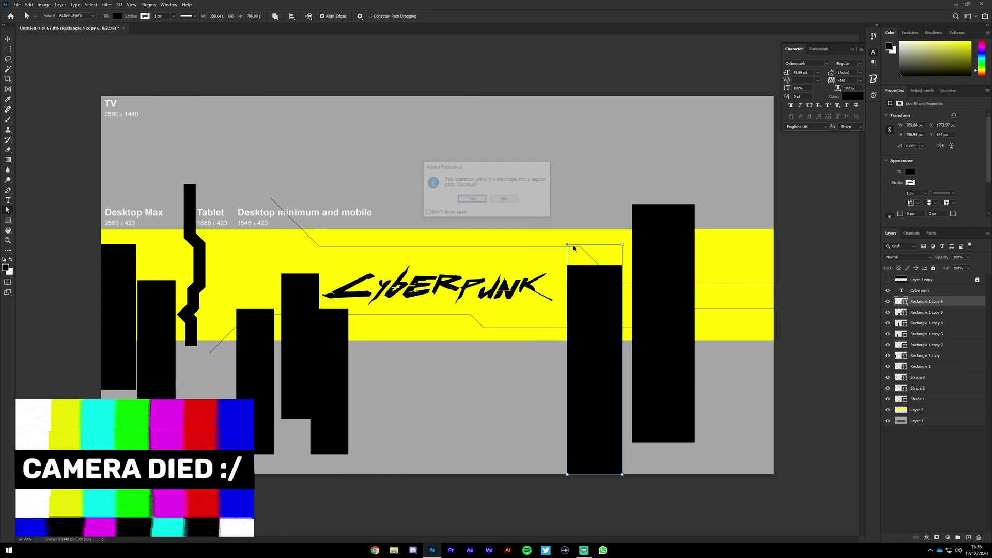
key("Escape")
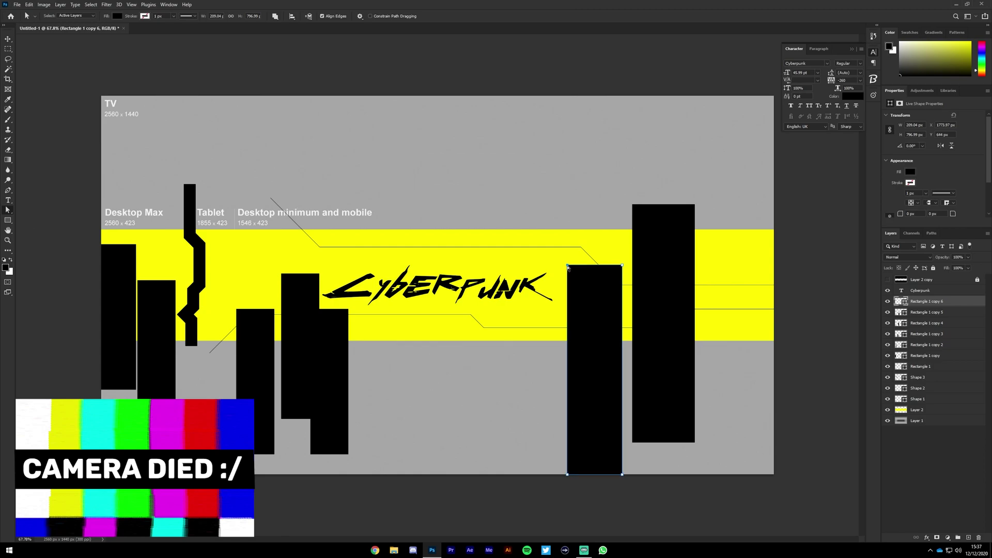
left_click_drag(567, 266, 559, 285)
left_click(693, 257)
Add three more resized bar copies, one beside the slanted bar and two at the band's right end, and show the black bars layer.
scroll(671, 248, "down", 2)
key("v")
key("ctrl+t")
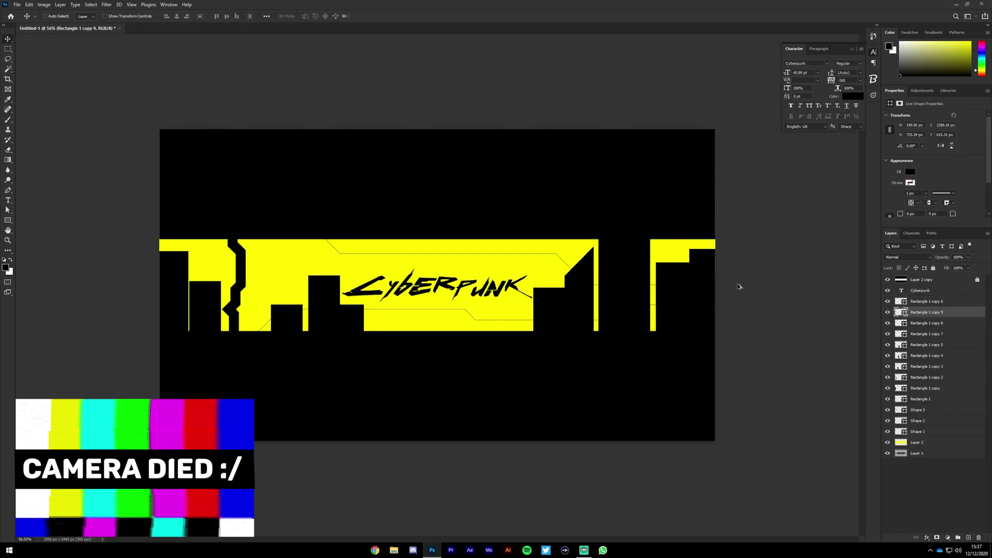
Merge all the rectangle layers into one skyline layer and rasterize it.
left_click(925, 302)
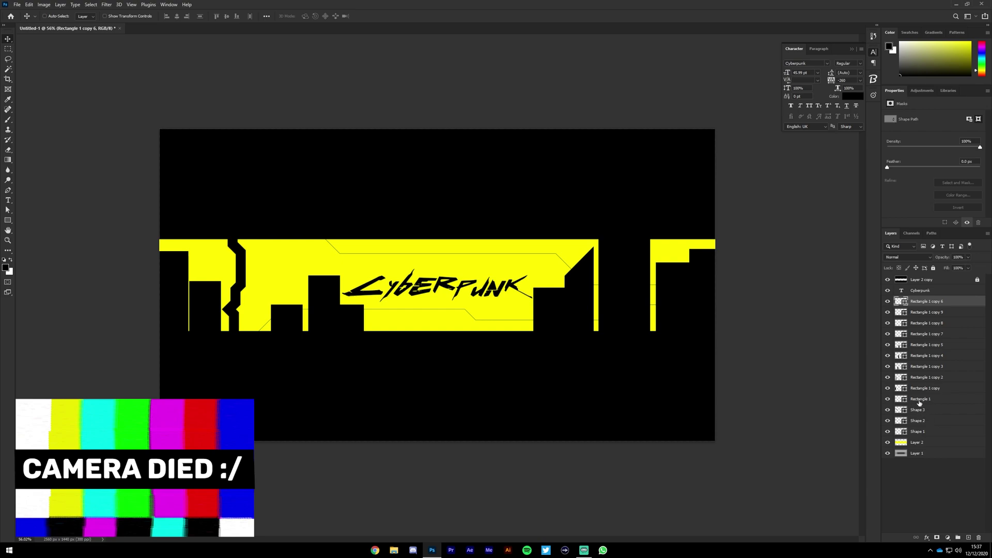
left_click(931, 400, "shift")
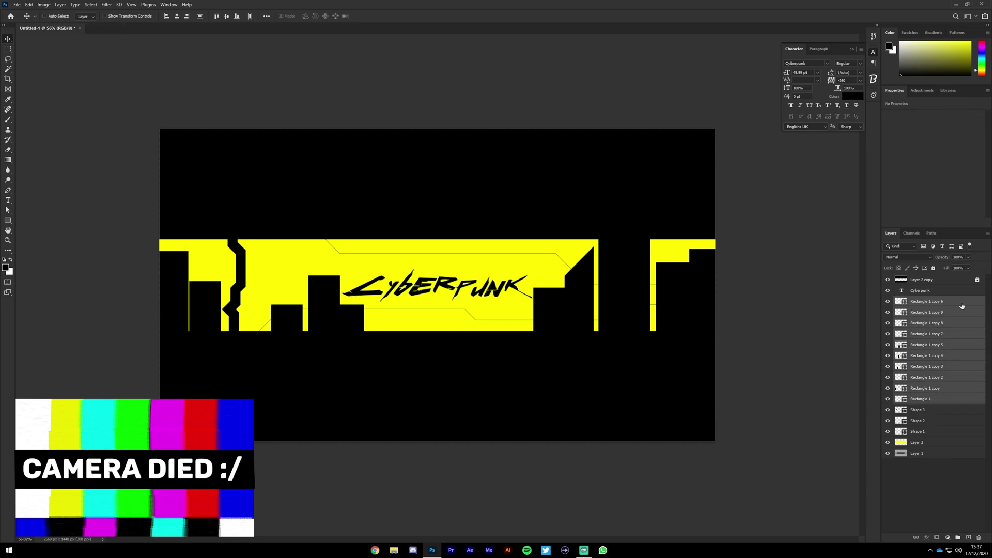
left_click(927, 302)
left_click(935, 400, "shift")
right_click(954, 316)
left_click(901, 333)
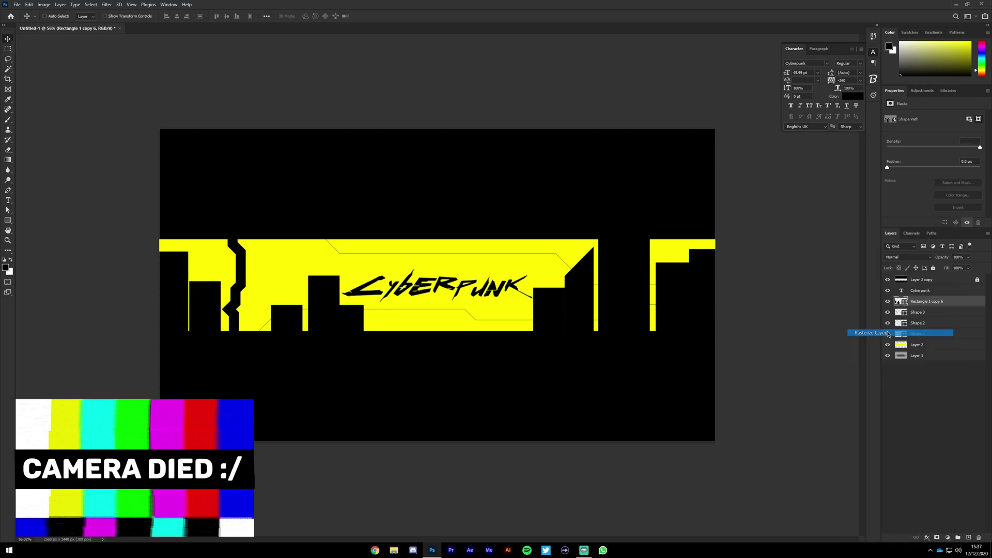
left_click(888, 303)
left_click(888, 302)
left_click_drag(627, 288, 627, 284)
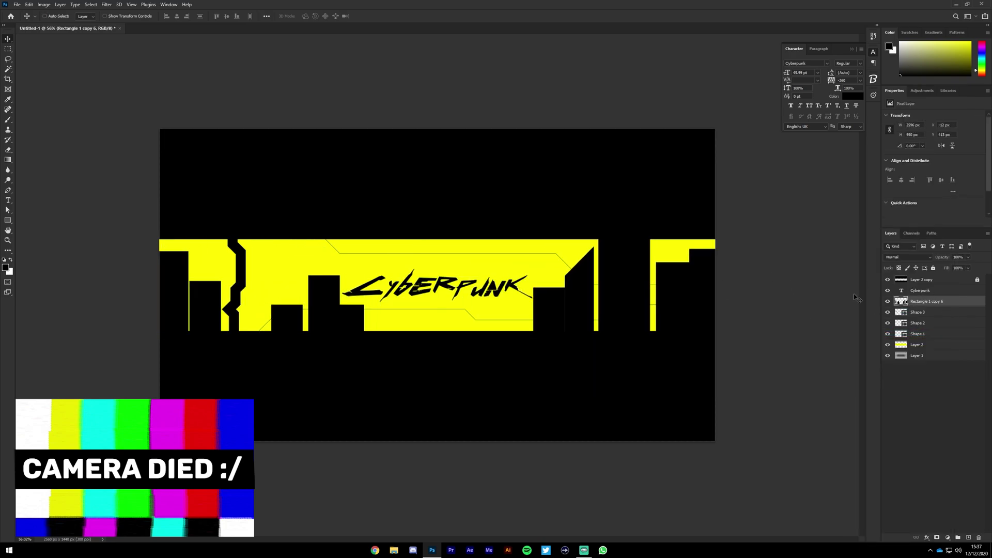
Cut narrow strips out of the skyline to separate the slanted tower from the block on its left and clean its edge.
scroll(651, 291, "up", 2)
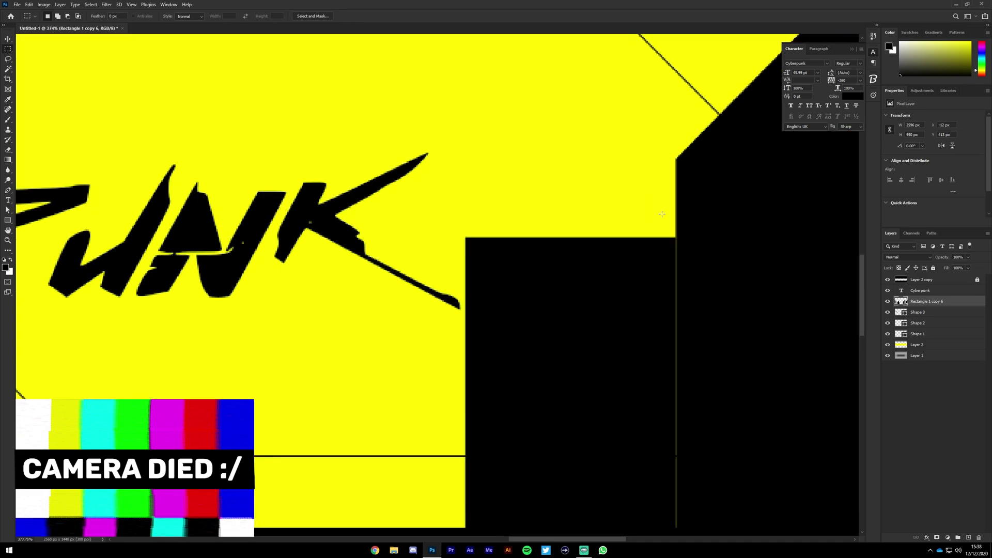
left_click_drag(663, 215, 675, 268)
key("ctrl+x")
scroll(675, 269, "down", 5)
scroll(589, 195, "up", 5)
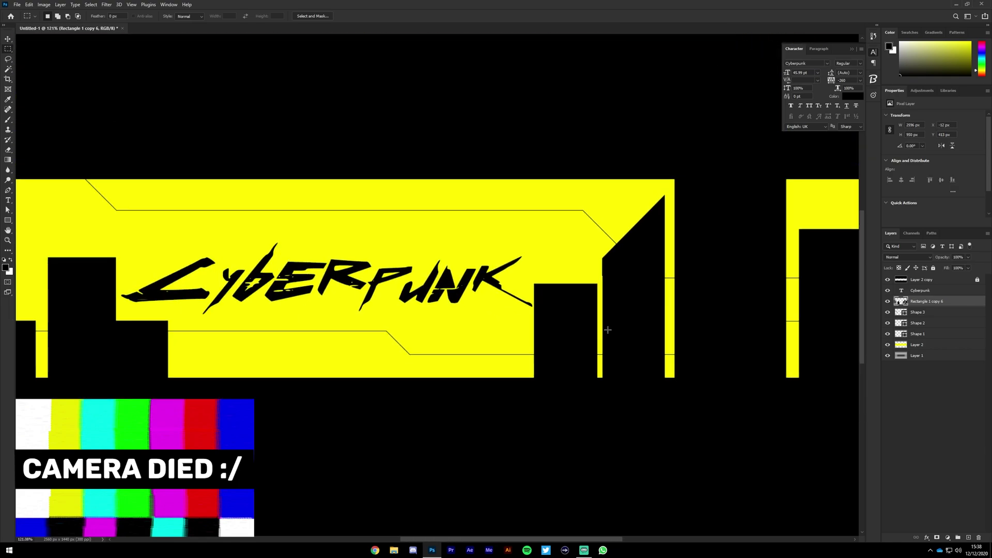
left_click_drag(577, 145, 597, 235)
left_click_drag(597, 235, 597, 235)
key("ctrl+x")
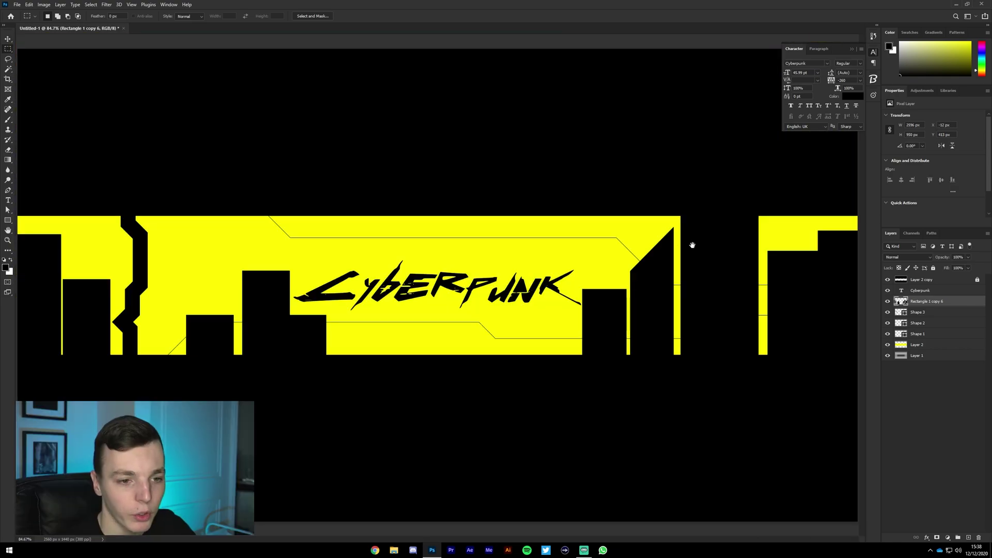
Cut a window slot about 25 x 232 px out of the tallest tower and a thinner one out of the slanted tower.
left_click_drag(687, 219, 697, 295)
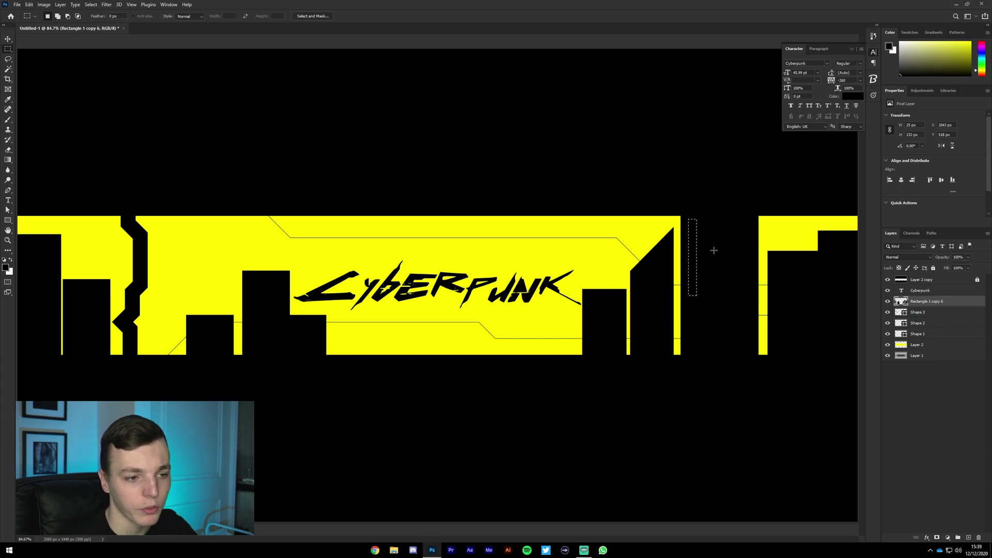
key("Delete")
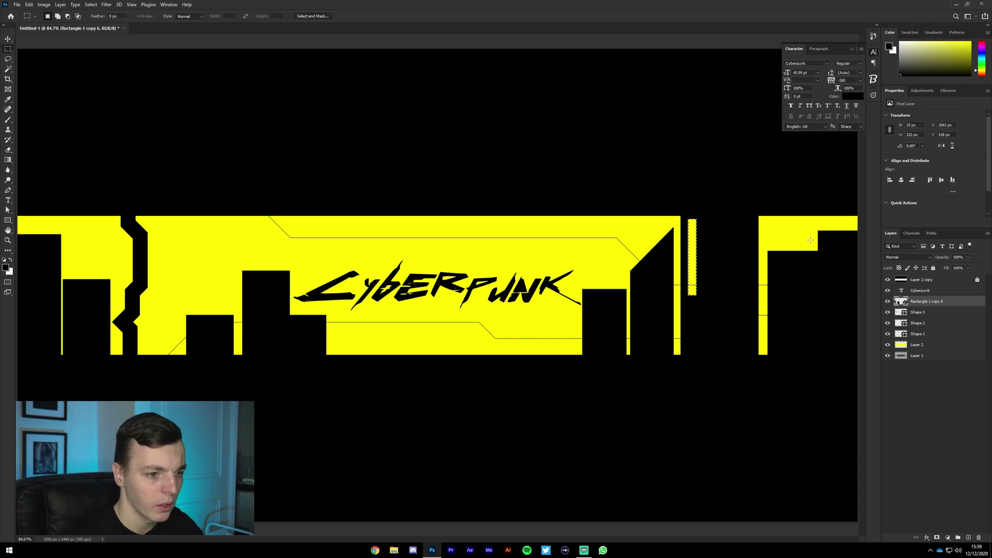
key("ctrl+d")
left_click_drag(663, 255, 665, 304)
key("alt+BackSpace")
key("ctrl+d")
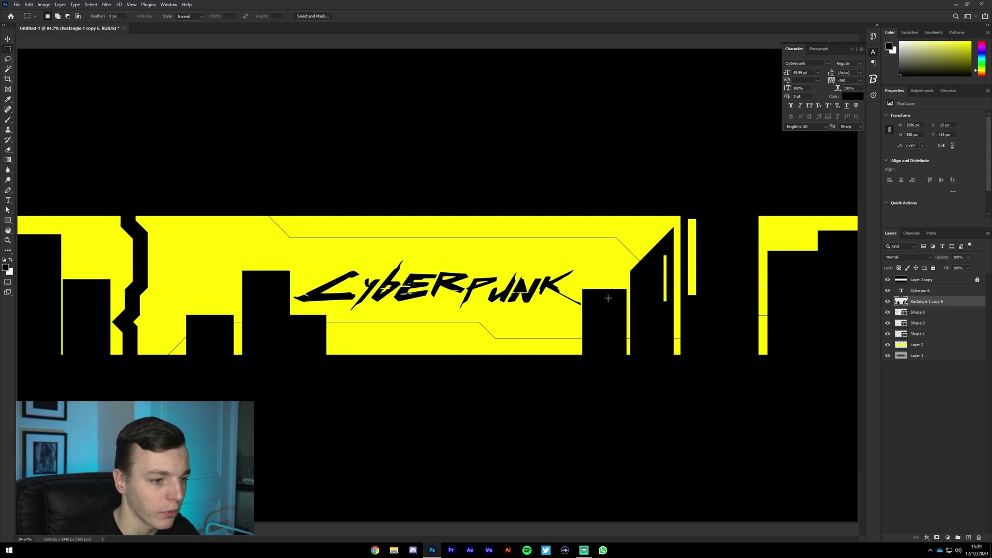
Cut two vertical window slots out of the short block left of the slanted tower.
left_click_drag(585, 296, 597, 335)
key("alt+BackSpace")
key("ctrl+d")
left_click_drag(616, 299, 618, 331)
key("alt+BackSpace")
key("ctrl+d")
Cut window slots of varying heights out of the remaining buildings on both sides of the band.
key("alt+BackSpace")
key("ctrl+d")
left_click_drag(246, 277, 225, 356)
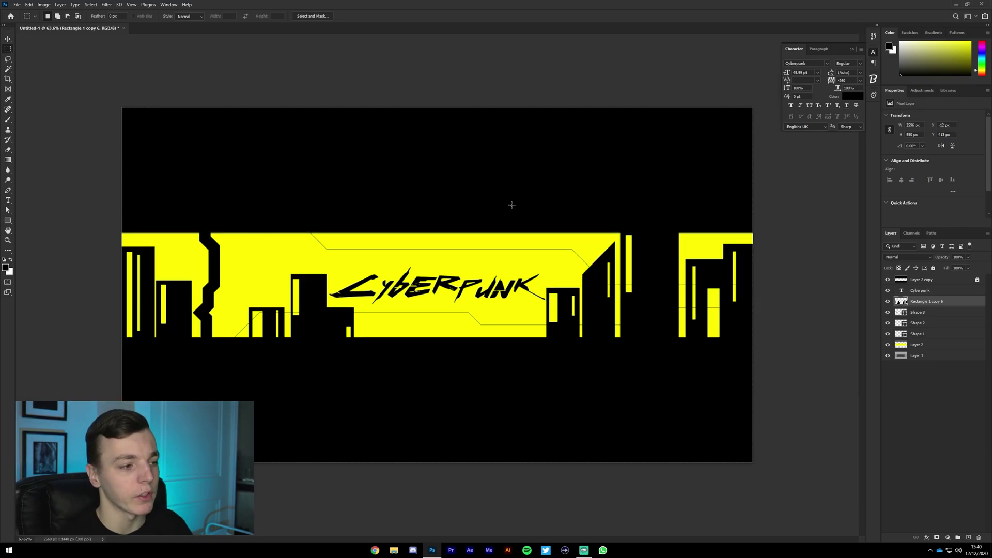
Try to cut a second, wider window slot out of the second building from the left.
left_click_drag(177, 284, 186, 335)
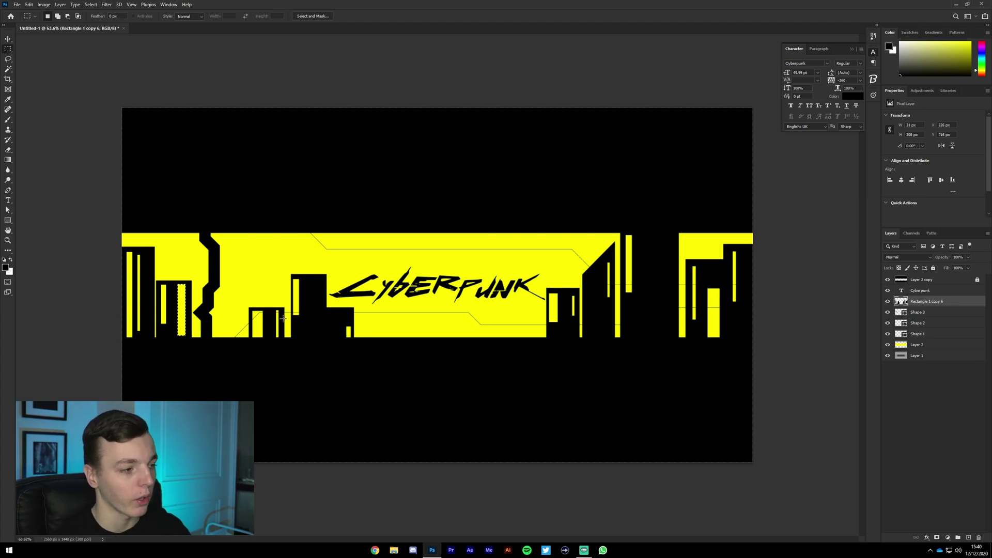
key("ctrl+d")
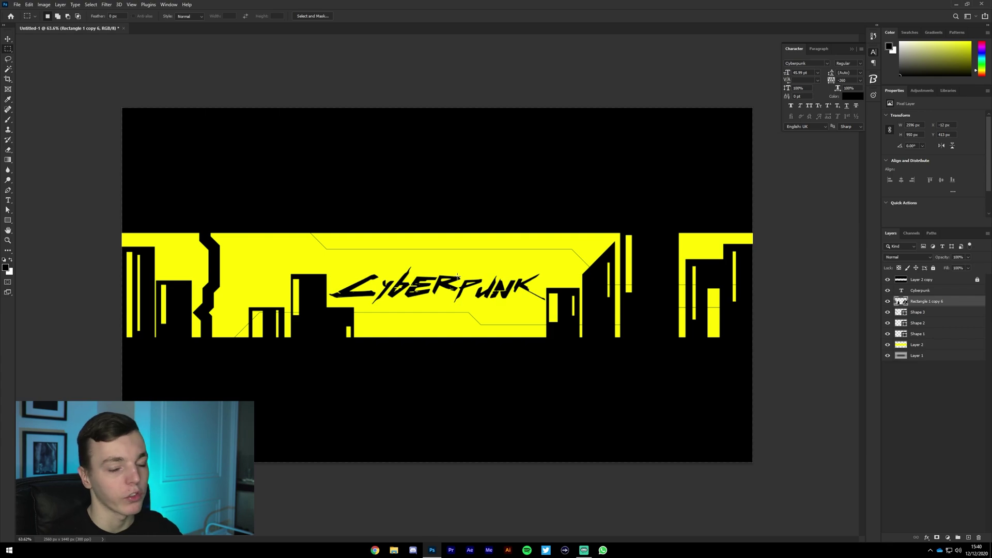
Move the skyline layer below the three line shape layers, directly above the yellow band layer.
scroll(602, 278, "up", 8)
scroll(701, 287, "down", 2)
scroll(821, 296, "up", 1)
left_click_drag(936, 304, 938, 338)
scroll(657, 288, "down", 2)
scroll(657, 289, "down", 1)
scroll(657, 289, "up", 2)
scroll(657, 289, "down", 2)
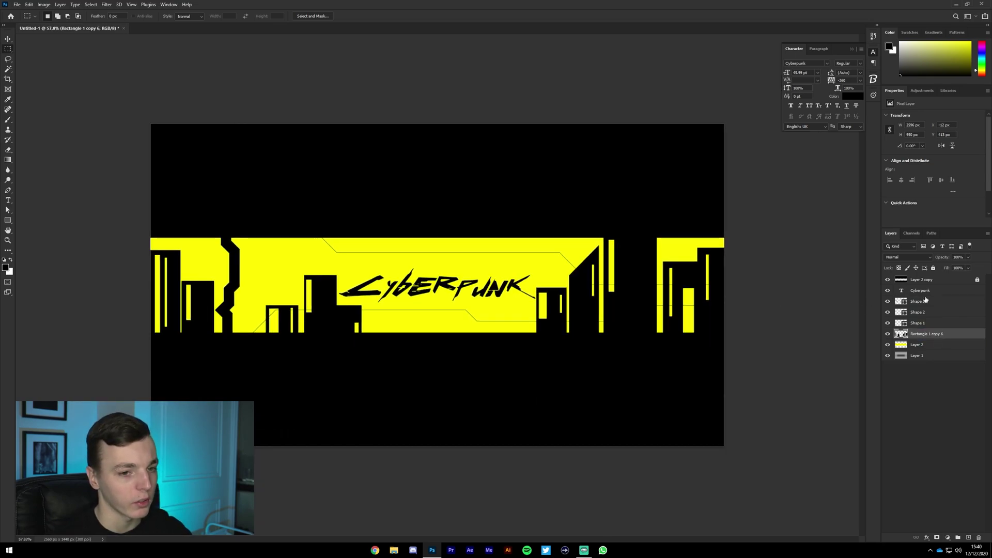
Set the skyline layer's opacity to 10%.
key("v")
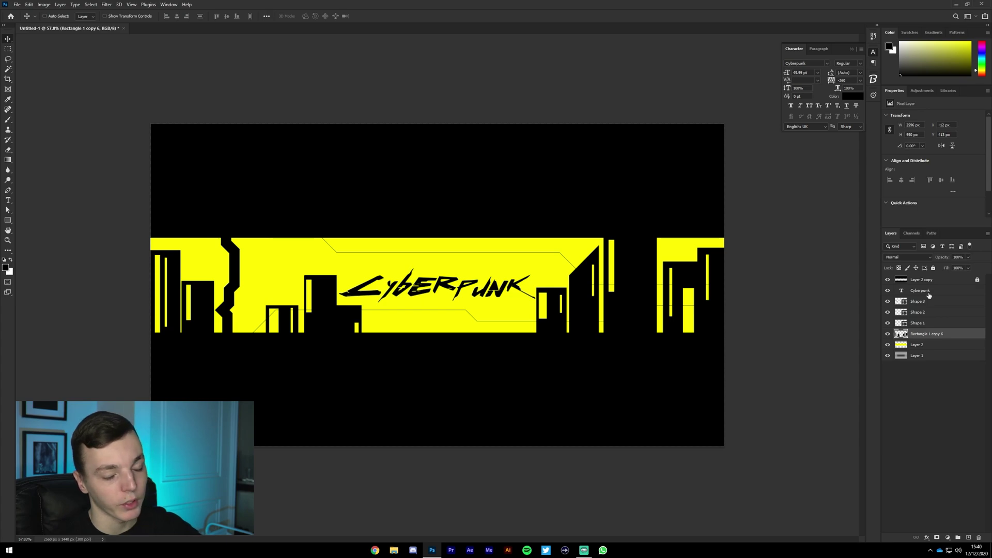
key("1")
scroll(327, 281, "down", 2)
scroll(355, 274, "up", 4)
scroll(356, 274, "down", 3)
scroll(519, 254, "up", 3)
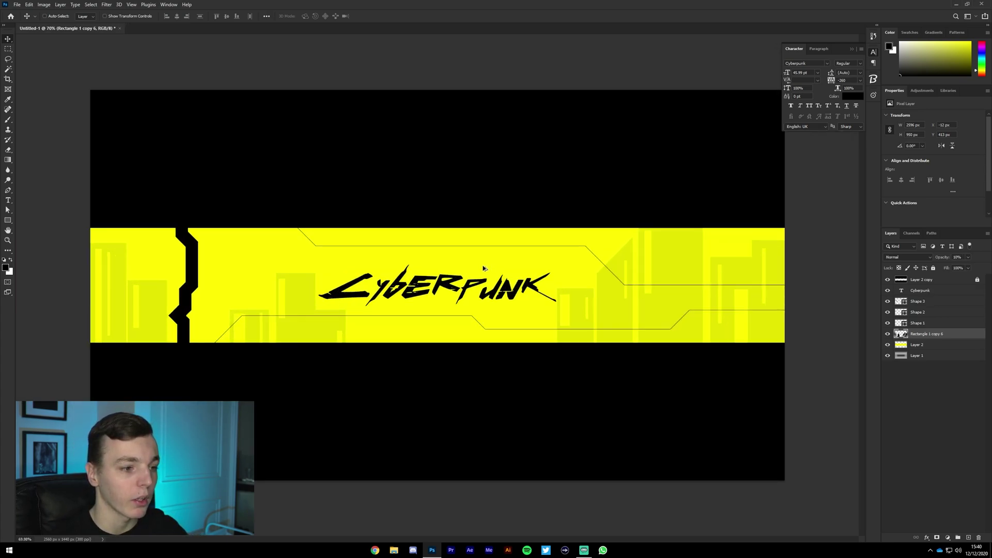
scroll(519, 255, "down", 3)
scroll(551, 259, "up", 2)
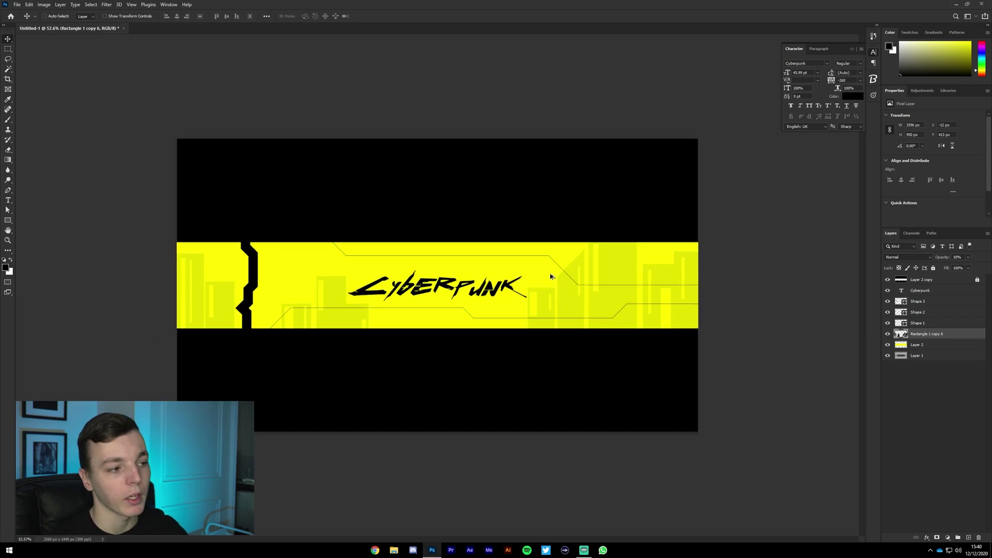
Try several stronger opacities on the skyline layer, including 45% and 56%, and return it to 10%.
left_click(968, 257)
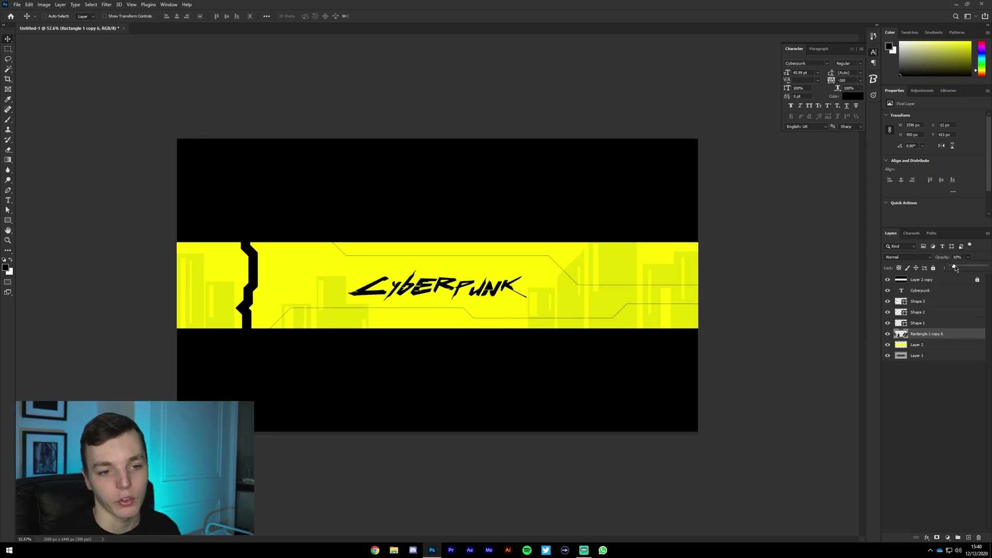
left_click(955, 396)
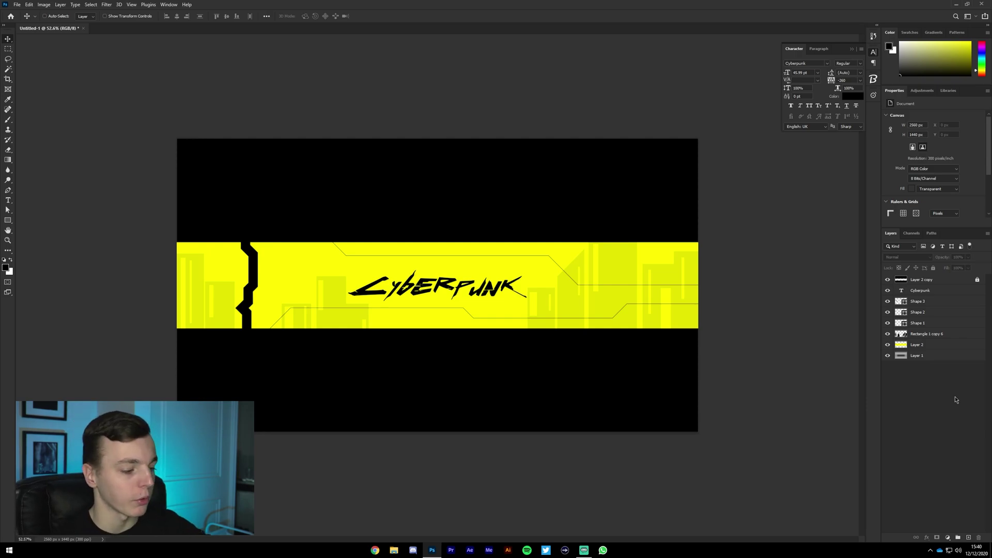
left_click(925, 334)
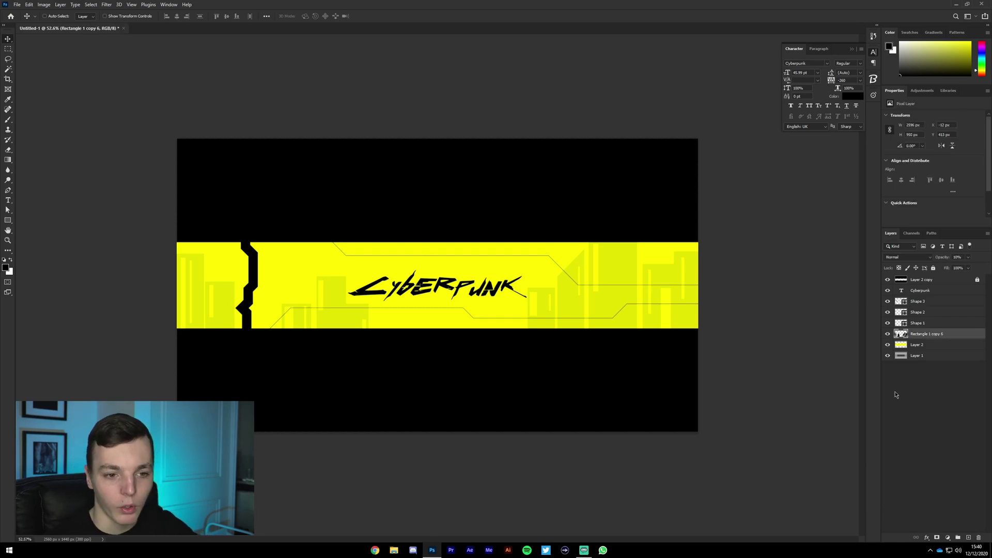
key("2")
key("3")
key("6")
key("7")
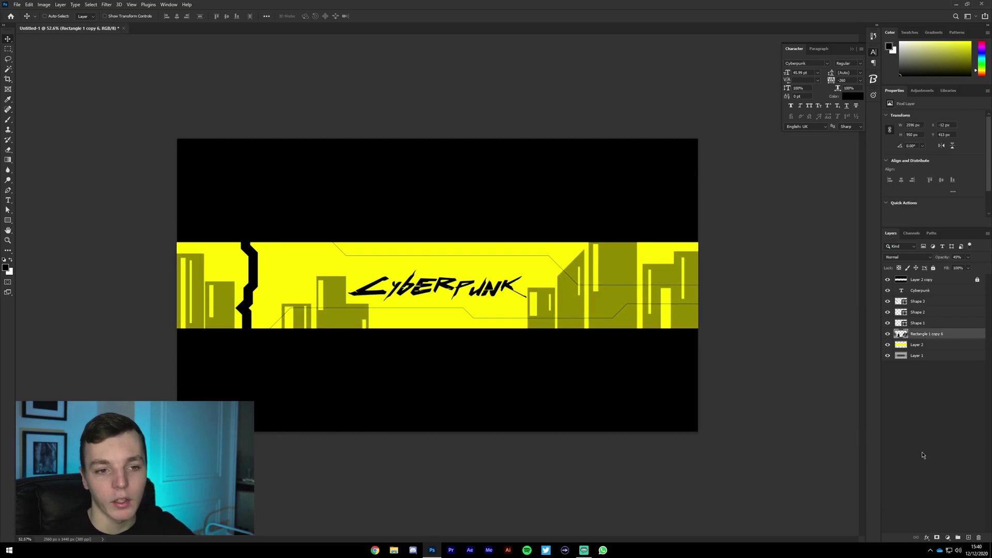
key("5")
key("6")
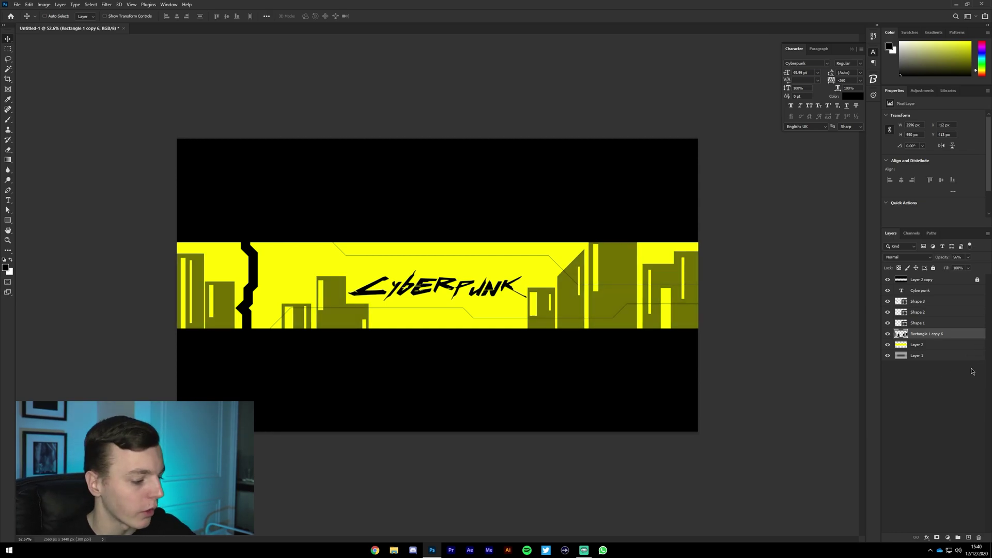
key("1")
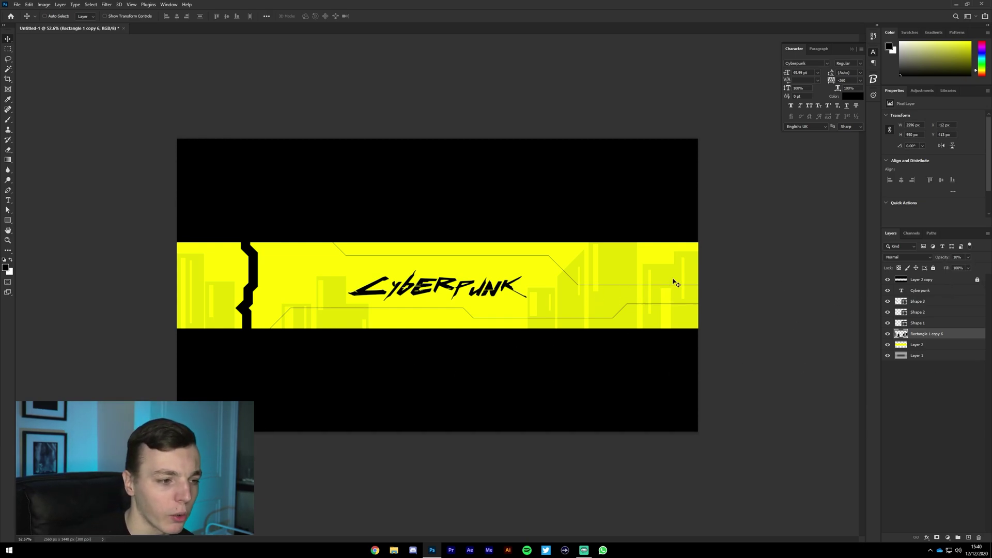
Restore the skyline layer's opacity to 100%.
left_click(969, 258)
left_click(968, 258)
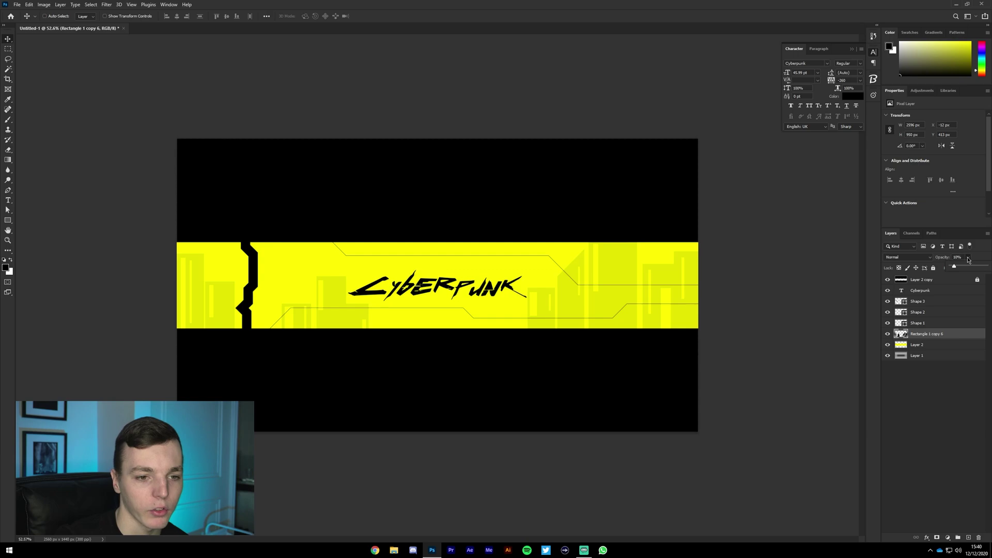
left_click_drag(960, 265, 988, 265)
left_click(952, 381)
Add a Color Overlay effect to the skyline layer, keeping the bright yellow fffc00.
left_click(960, 336)
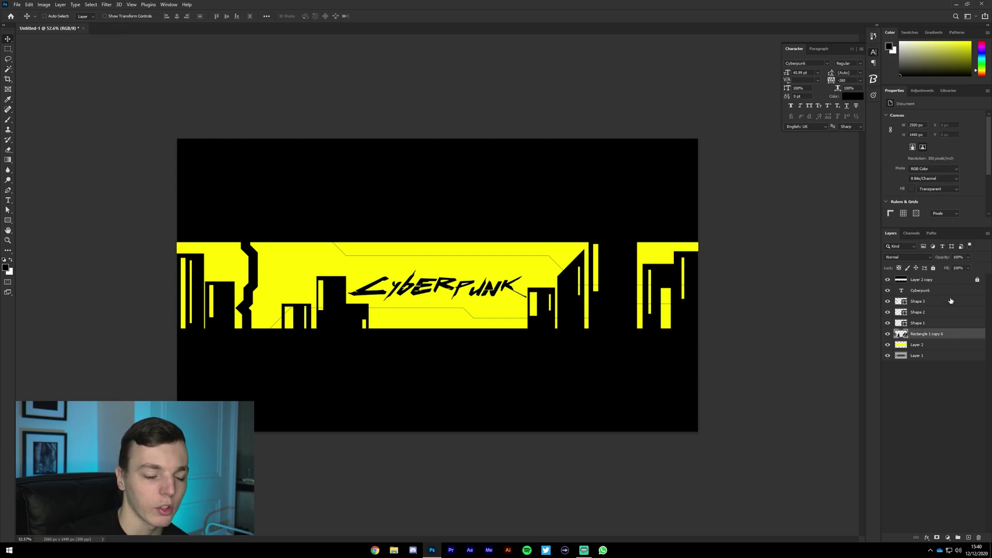
double_click(957, 334)
left_click(579, 226)
left_click(739, 150)
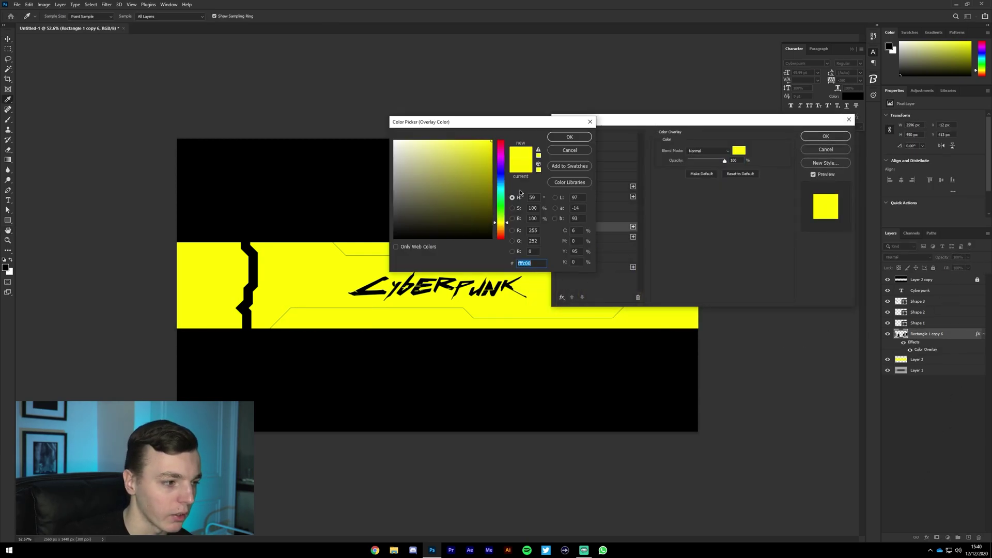
left_click(569, 136)
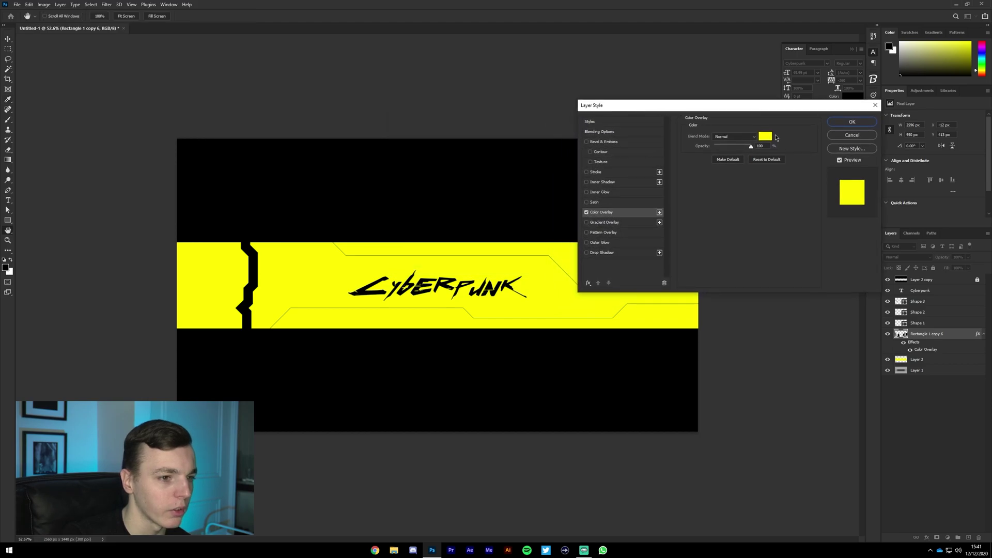
Change the skyline's overlay colour to a slightly darker yellow so the buildings show subtly against the band.
left_click(769, 137)
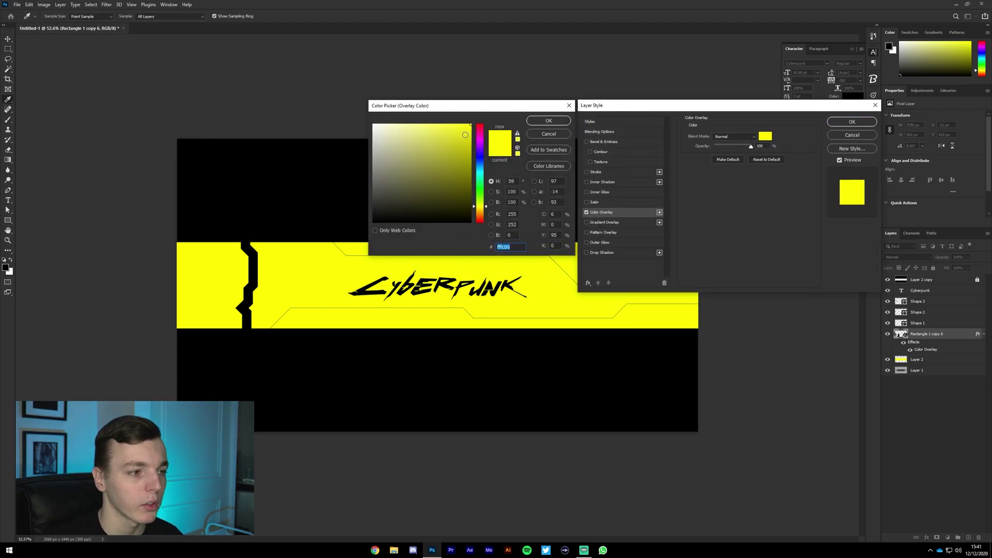
left_click_drag(466, 133, 471, 128)
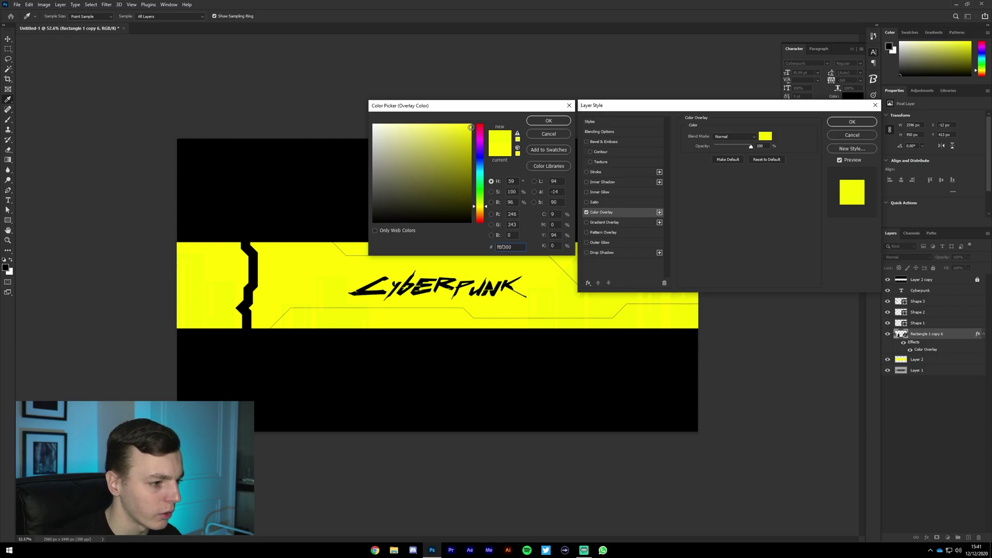
scroll(479, 232, "down", 4)
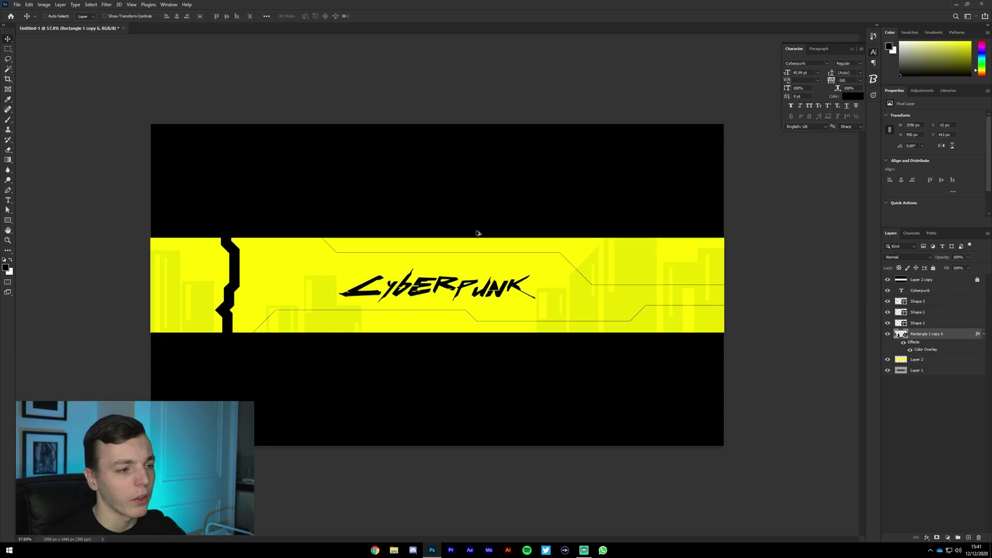
scroll(455, 253, "up", 2)
scroll(447, 263, "down", 1)
scroll(429, 261, "up", 4)
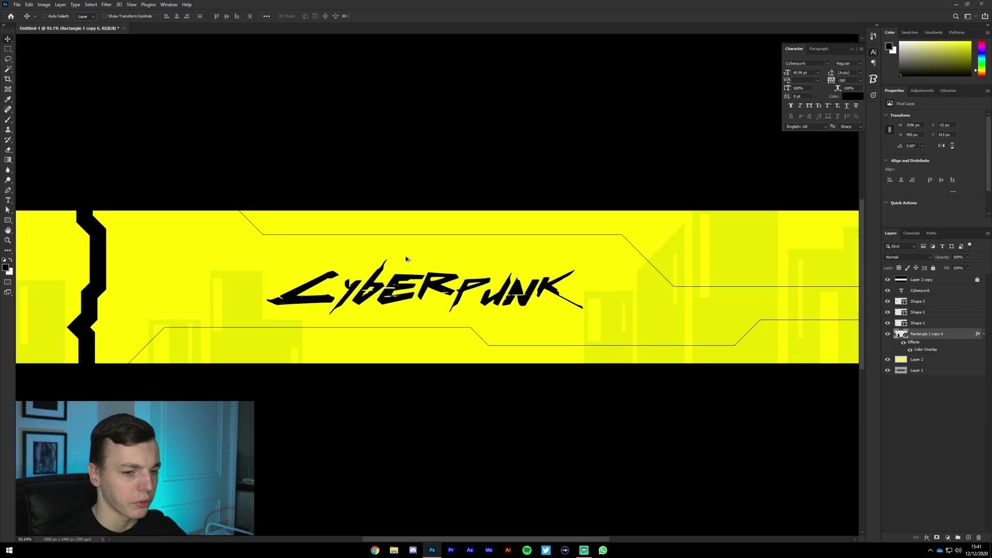
scroll(486, 271, "down", 3)
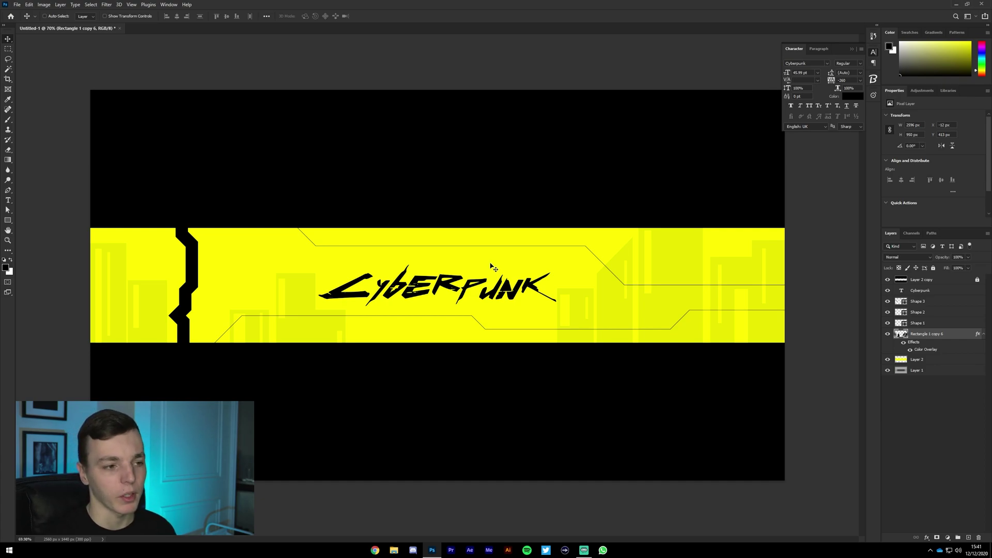
Add a cyan Inner Shadow to the Cyberpunk text with 100% opacity, a 90° angle and a 4 px distance.
left_click(957, 290)
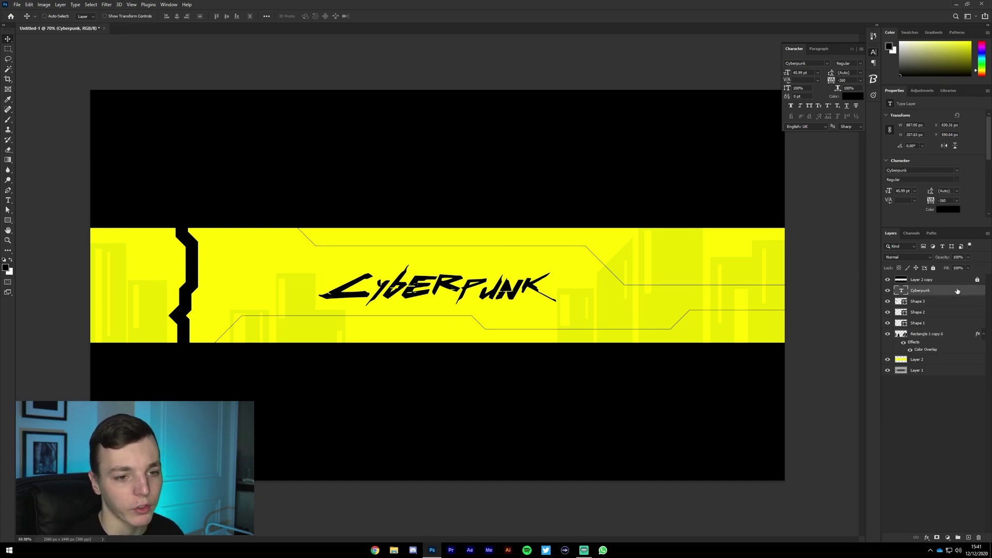
double_click(957, 290)
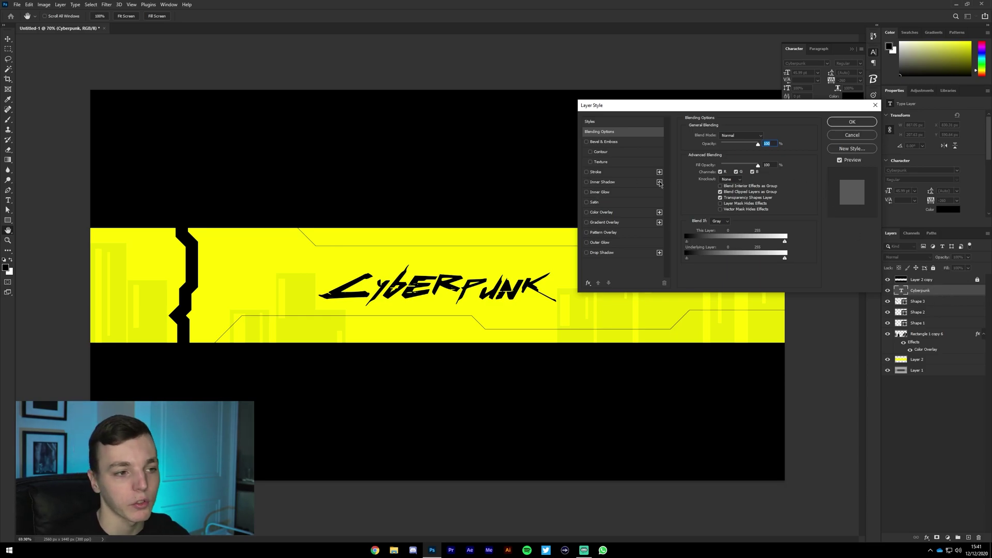
left_click(595, 182)
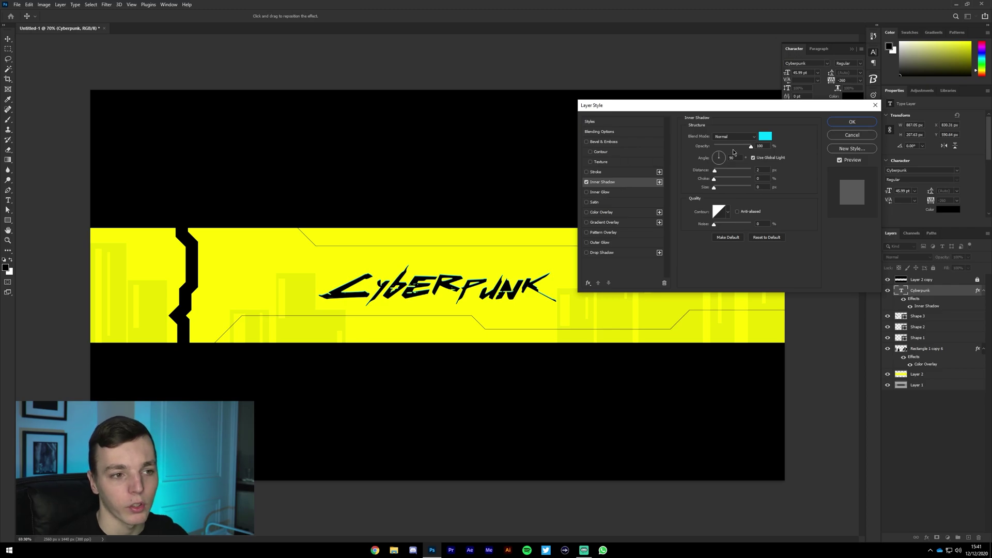
left_click_drag(715, 171, 715, 173)
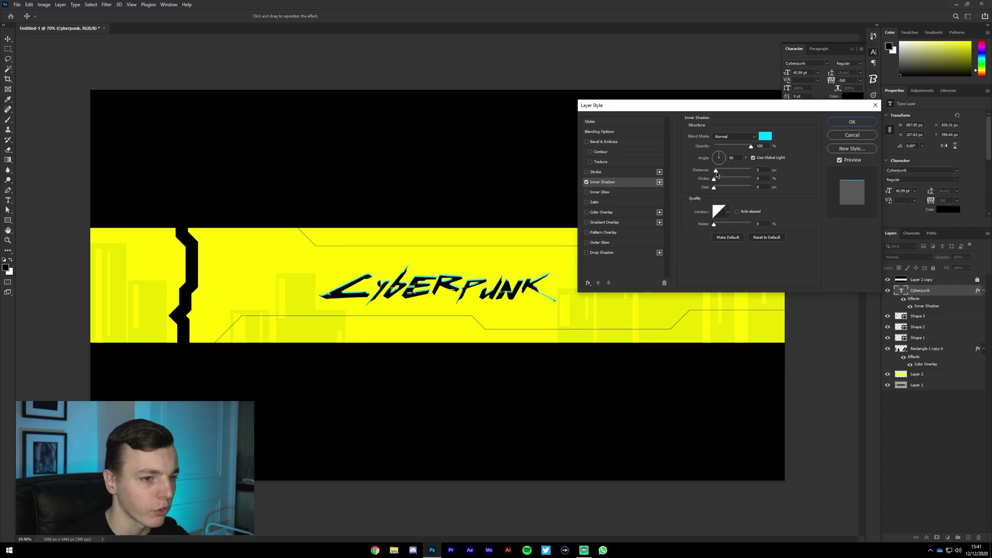
left_click_drag(716, 173, 717, 175)
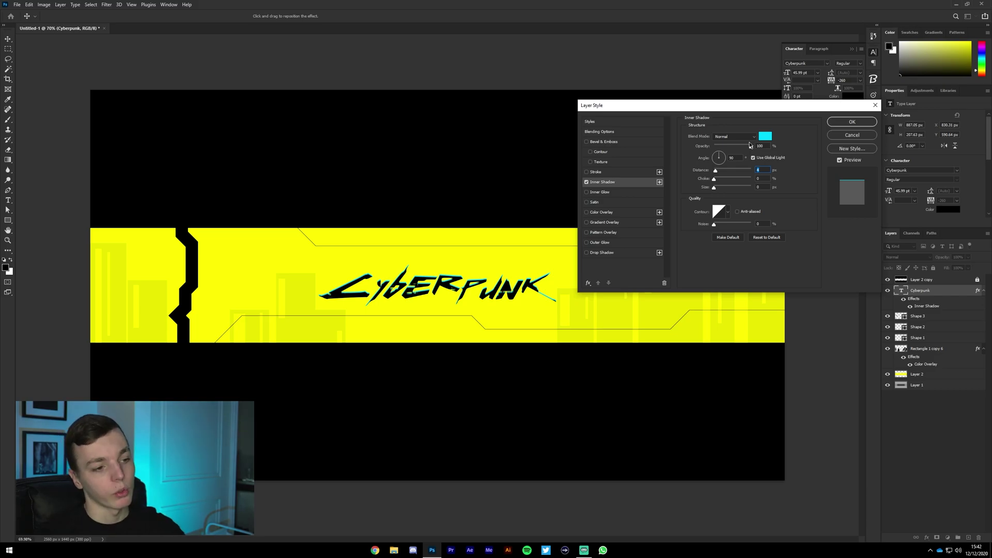
Adjust the hue of the text's Inner Shadow to cyan 00deff and apply the effect.
left_click(764, 137)
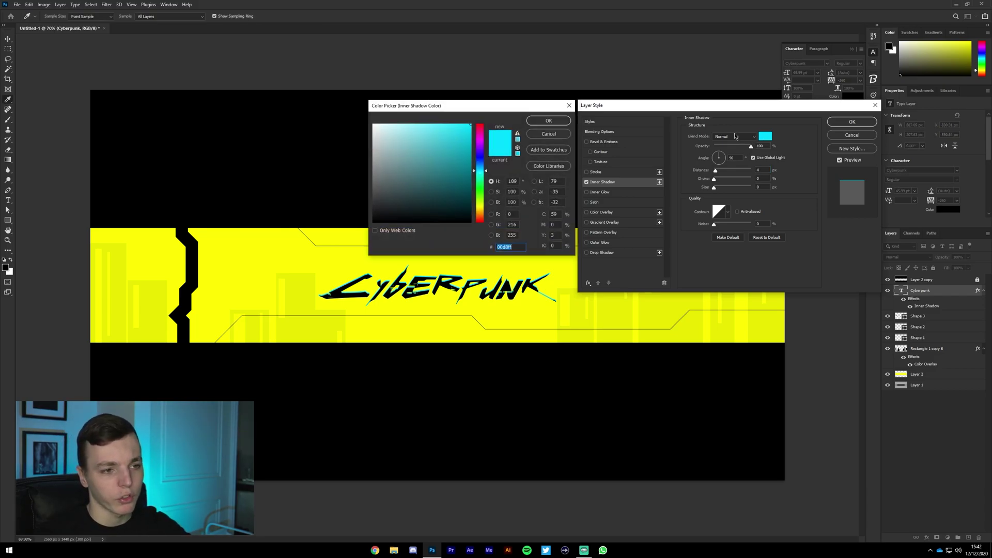
left_click_drag(480, 176, 482, 174)
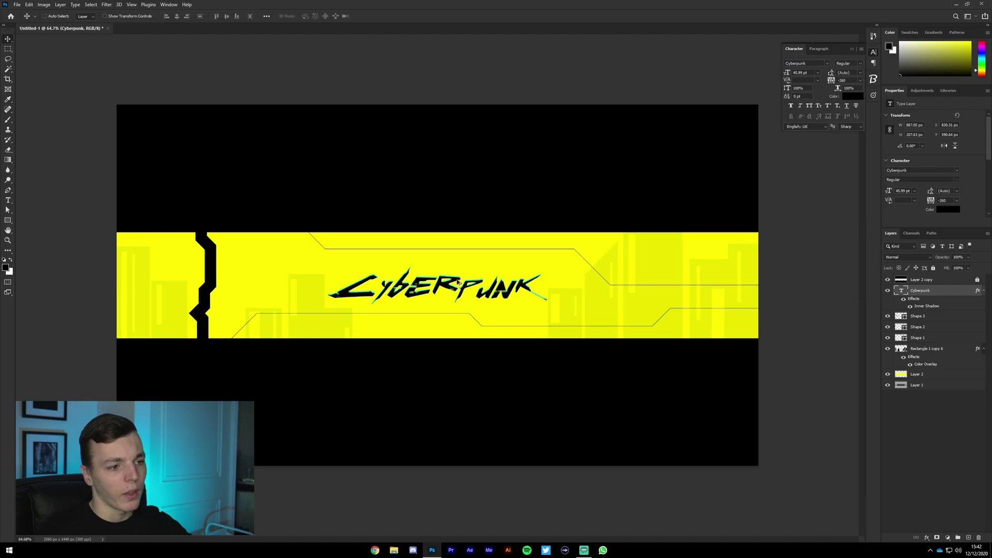
scroll(483, 278, "up", 14)
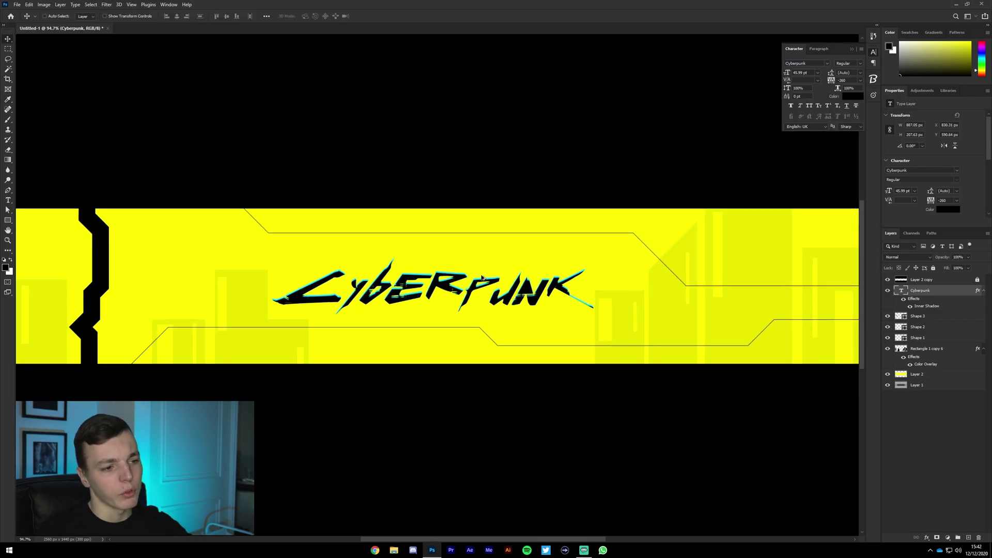
scroll(505, 302, "down", 2)
scroll(505, 302, "down", 5)
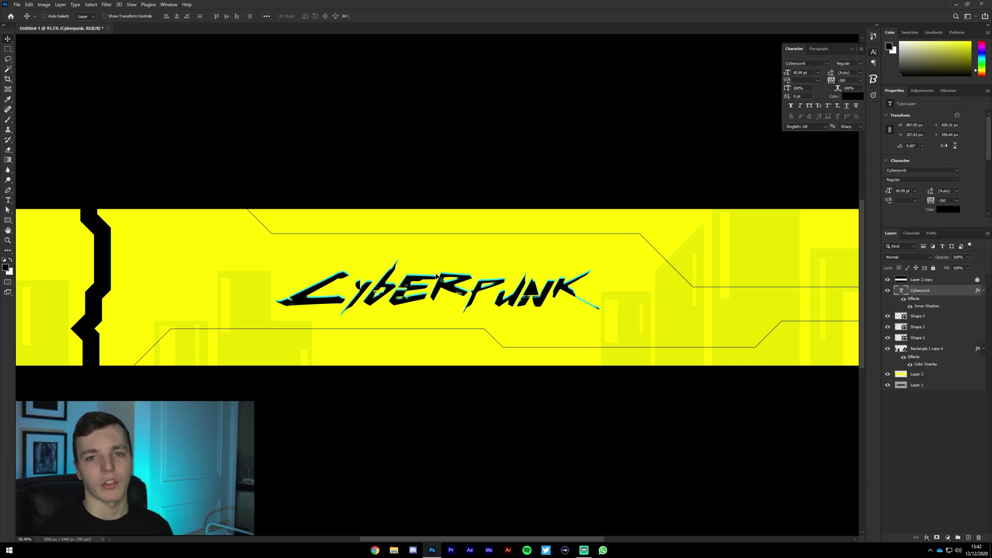
scroll(437, 278, "down", 2)
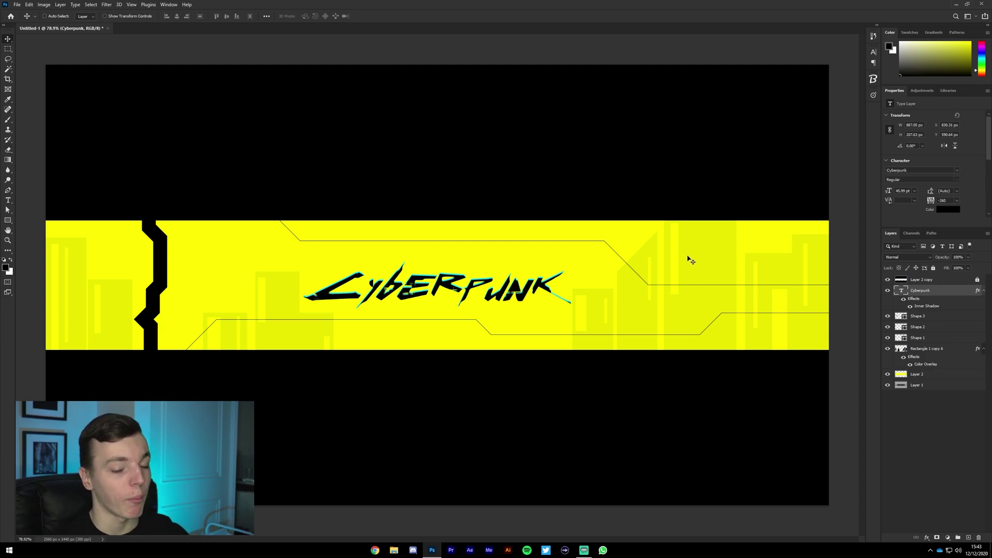
Toggle the visibility of the Shape 3, Shape 2 and Shape 1 layers to identify which line each one holds.
left_click(919, 317)
left_click(937, 293)
left_click(953, 318)
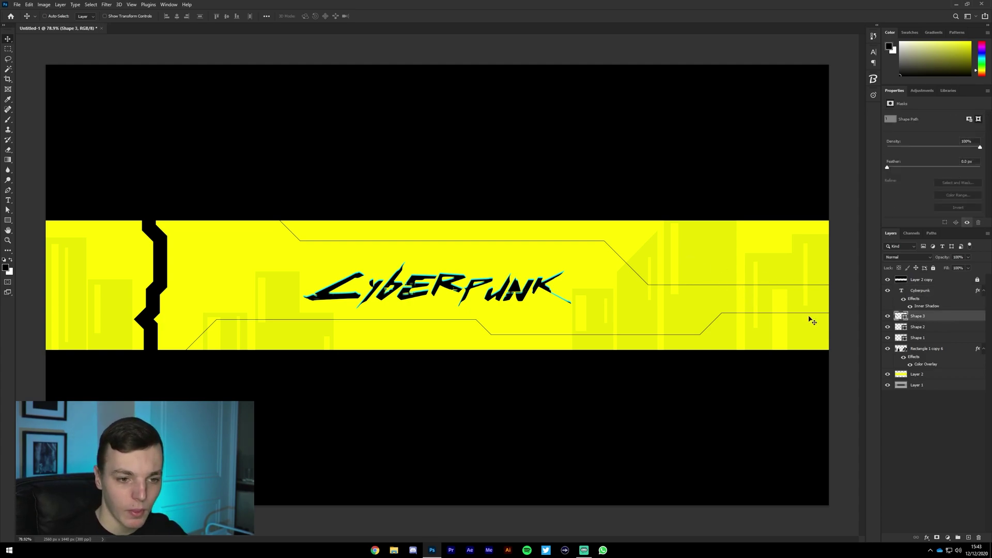
left_click(888, 316)
left_click(887, 316)
left_click(887, 327)
left_click(887, 327)
left_click(887, 338)
left_click(888, 338)
Add a layer above Shape 1 and draw a closed trapezoid about 221 x 8 px on the upper line with the Pen tool.
left_click(920, 338)
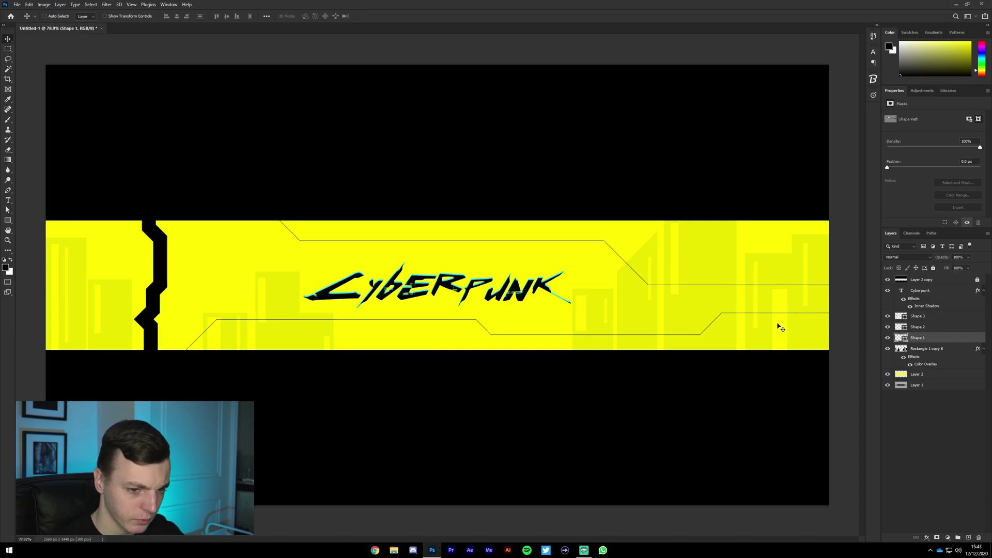
left_click(967, 538)
scroll(496, 274, "up", 6)
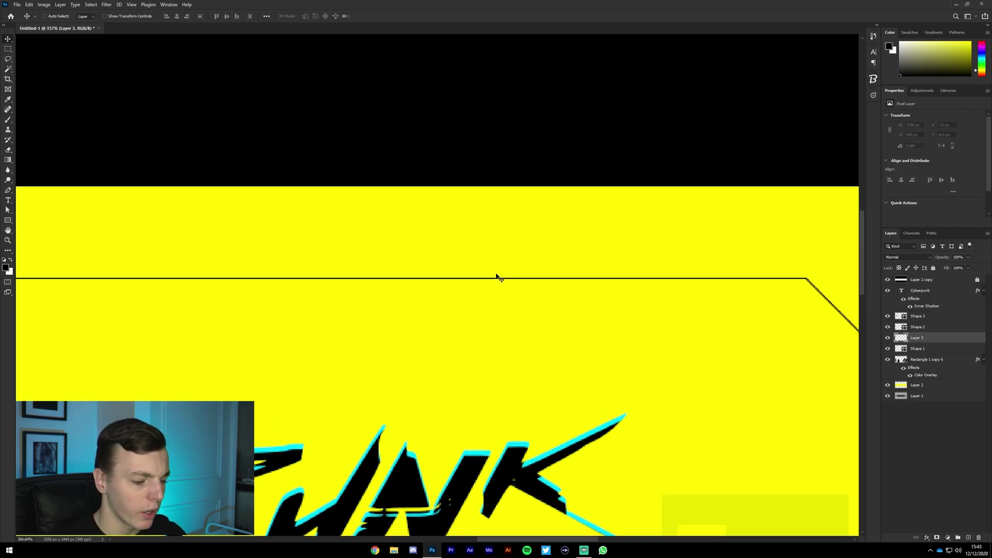
key("p")
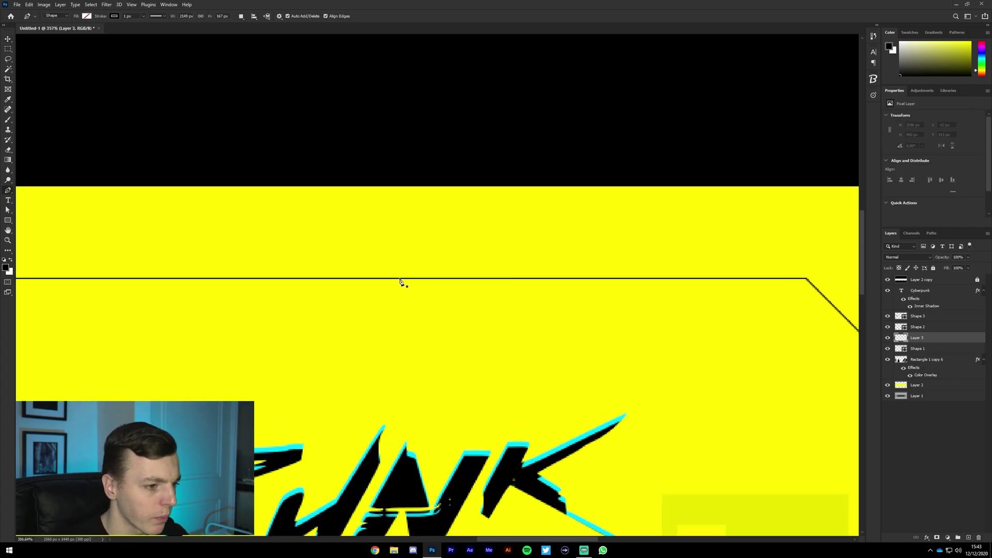
left_click_drag(406, 272, 411, 267)
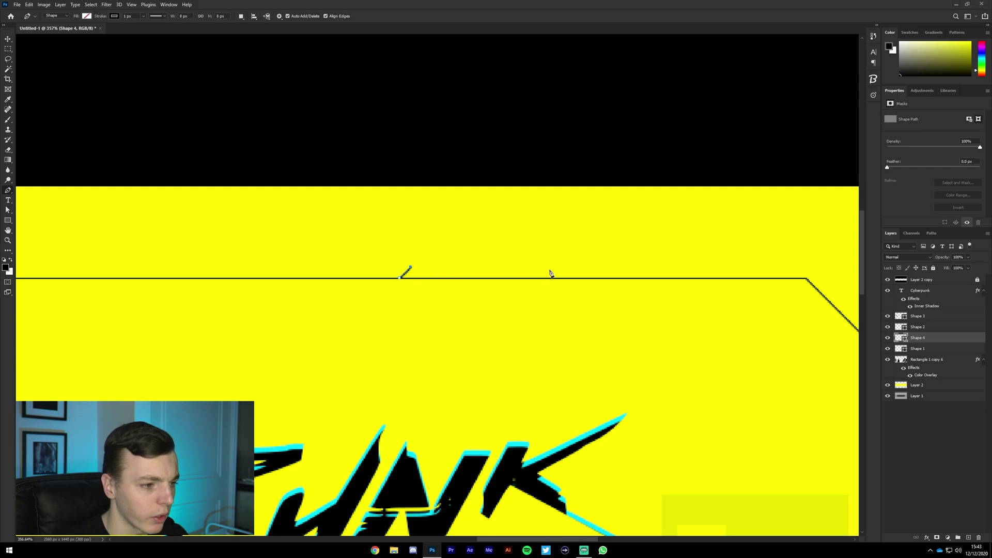
left_click(693, 267)
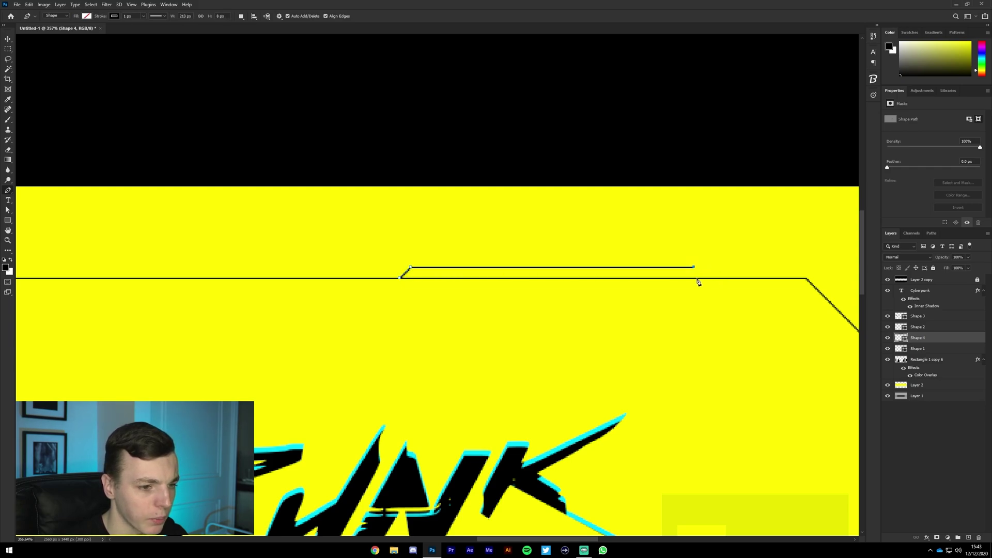
left_click(705, 278)
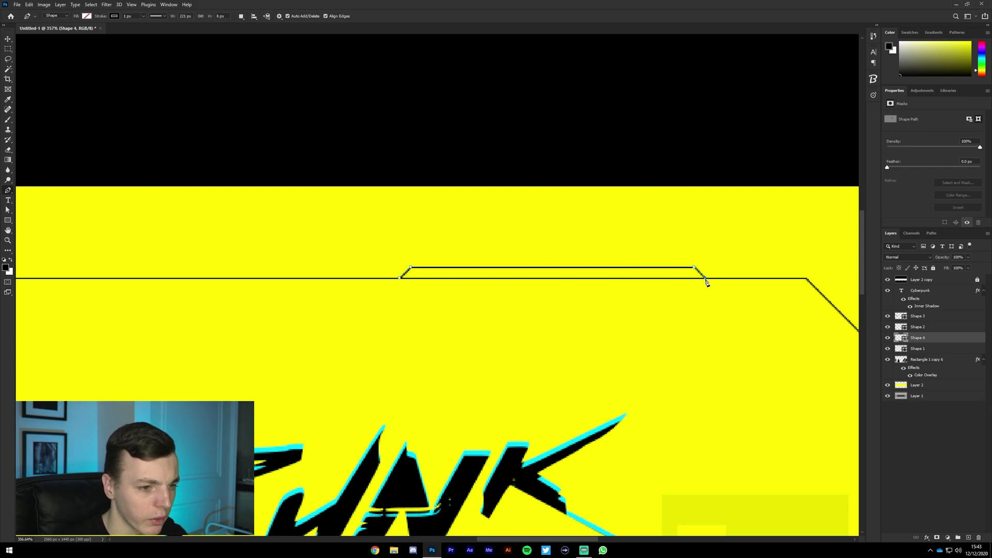
left_click(401, 280)
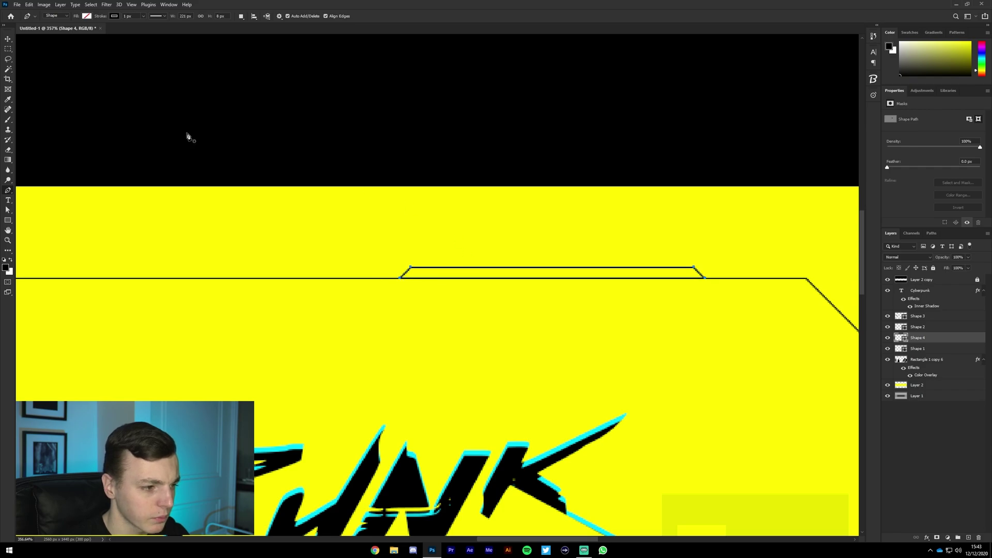
Fill the trapezoid on the upper line with black and remove its stroke.
left_click(87, 16)
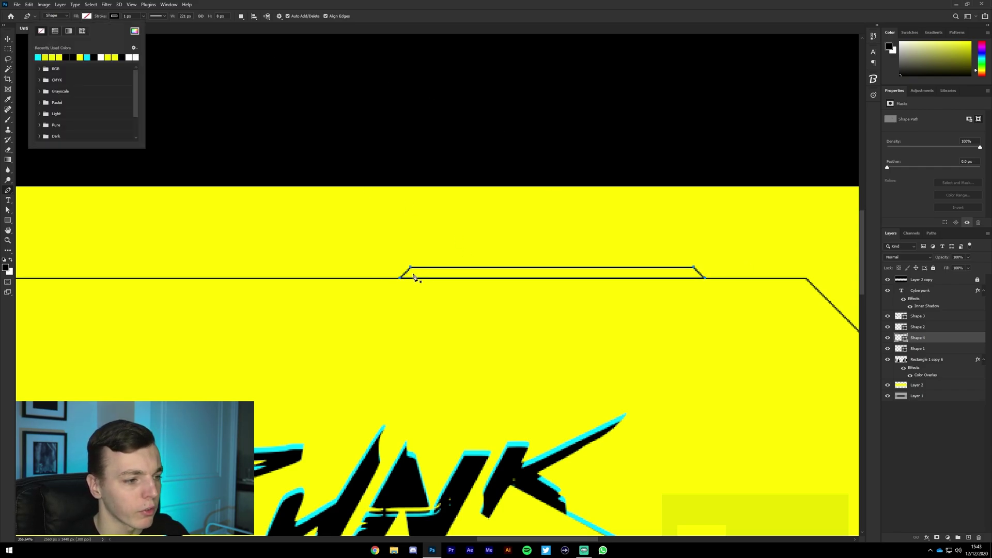
left_click(68, 56)
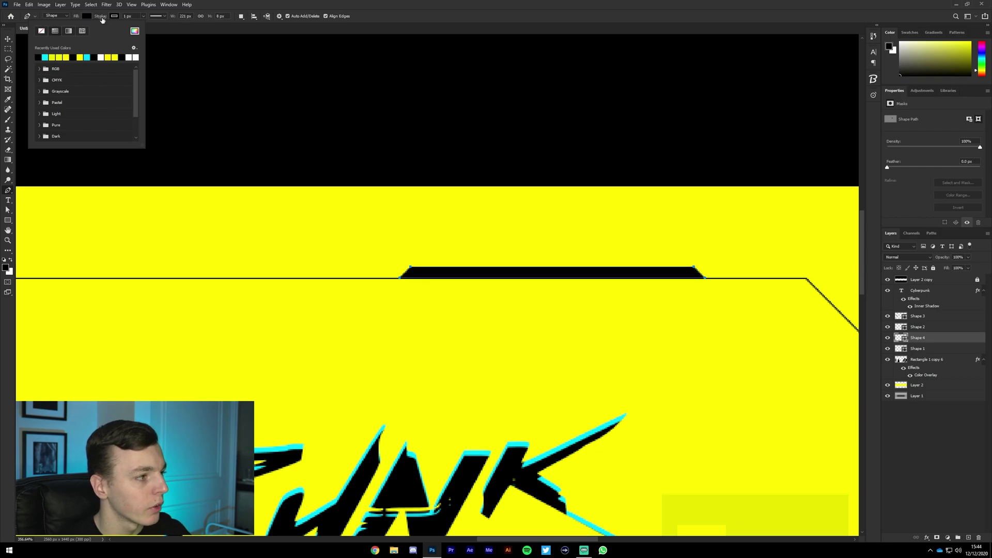
left_click(119, 16)
left_click(68, 32)
left_click(76, 22)
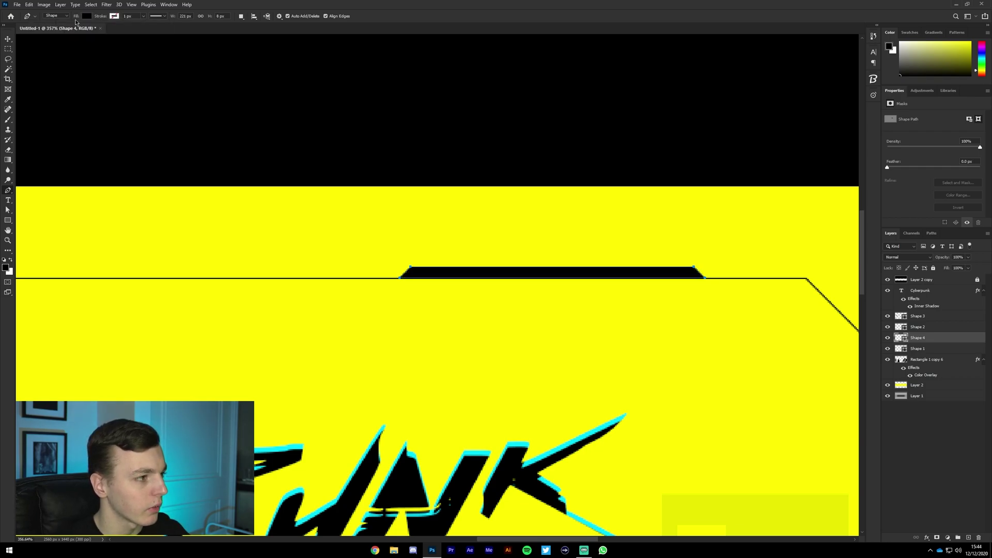
scroll(607, 236, "down", 5)
left_click(938, 428)
key("v")
scroll(672, 263, "down", 5)
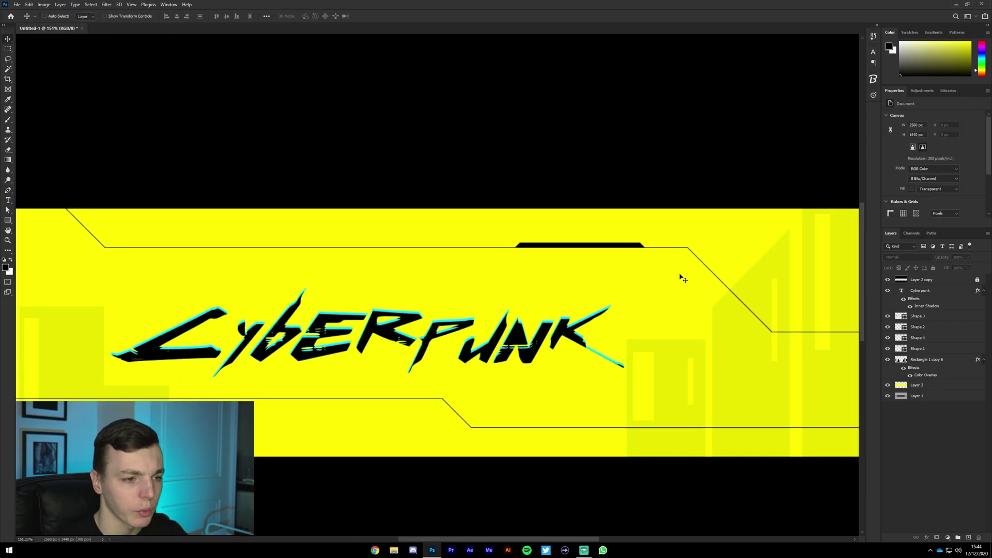
Reduce the height of the black trapezoid bar from its upper edge, keeping it seated on the upper line.
scroll(570, 243, "up", 10)
scroll(496, 221, "up", 3)
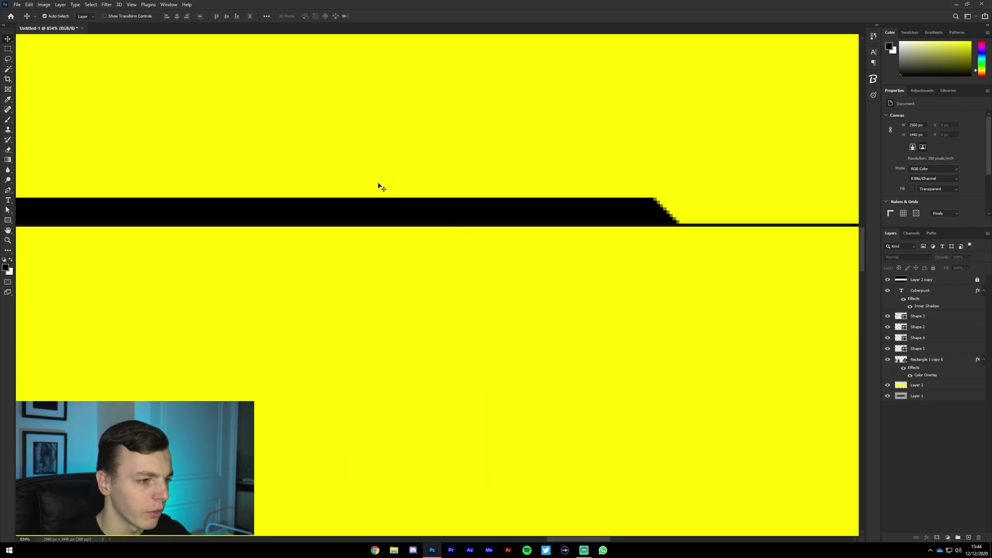
left_click(526, 241)
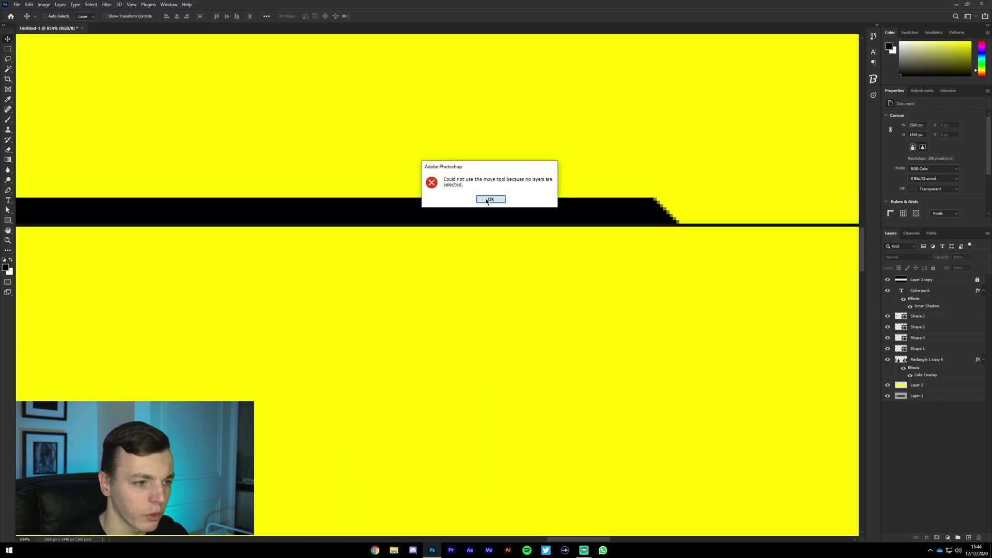
left_click(490, 199)
left_click(930, 338)
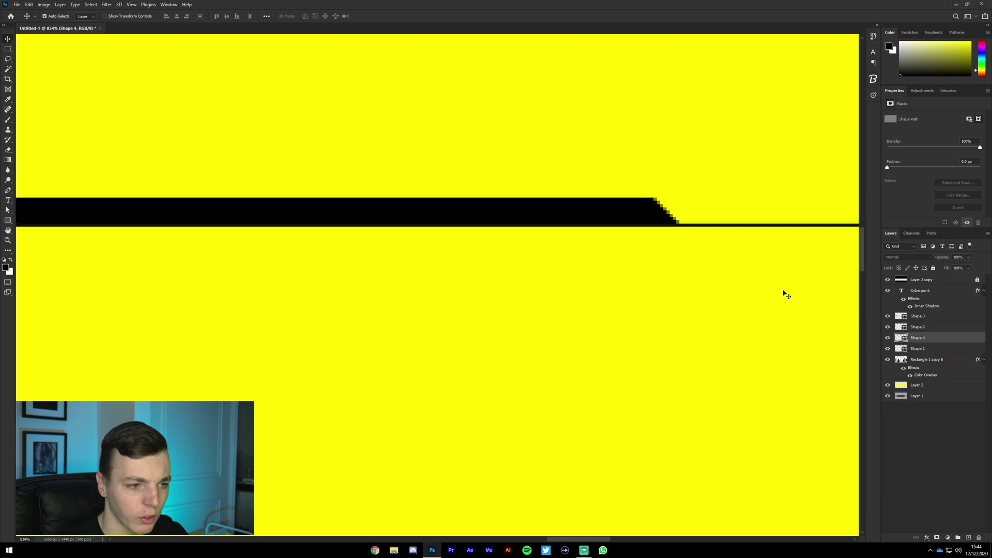
key("ctrl+t")
key("Escape")
key("ctrl+t")
left_click_drag(322, 198, 323, 215)
key("Return")
scroll(354, 222, "down", 8)
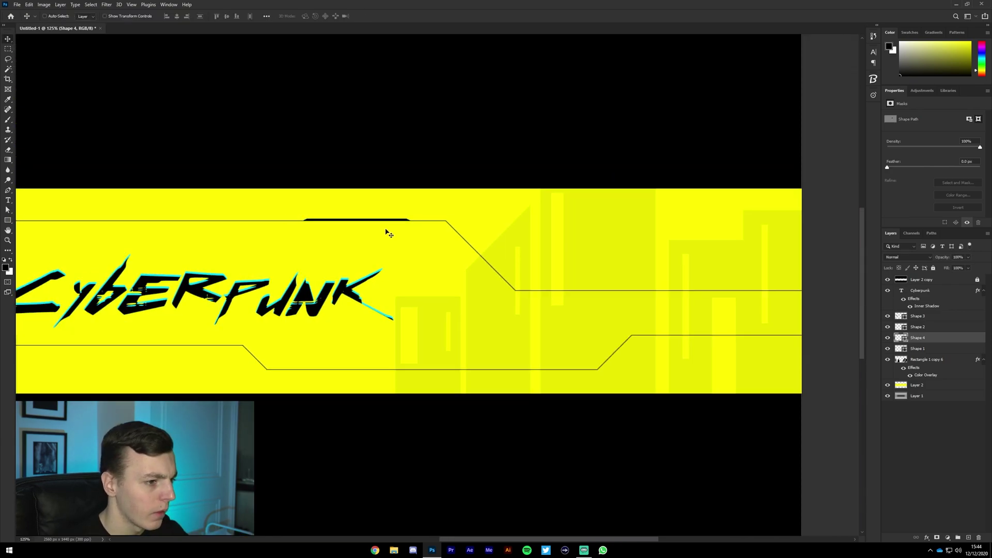
Duplicate the thin bar below the lower line's left section, flip it both ways and make it narrower.
scroll(460, 251, "down", 3)
left_click_drag(546, 248, 255, 376)
key("ctrl+t")
scroll(321, 336, "up", 8)
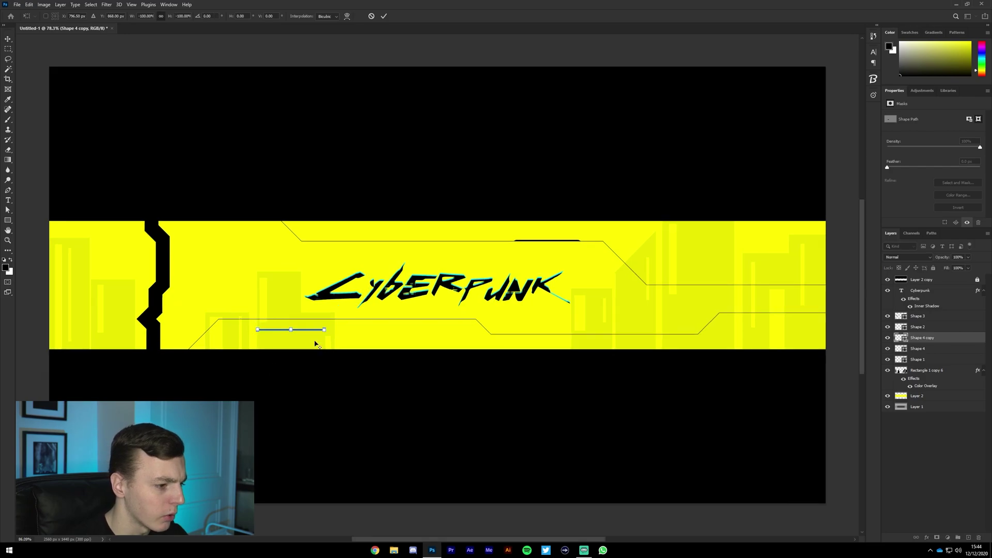
left_click_drag(358, 306, 170, 306)
key("Return")
Nudge the flipped bar copy upward until it sits against the underside of the lower line.
scroll(156, 325, "down", 2)
scroll(157, 324, "down", 3)
key("shift+Up")
key("shift+Up")
key("shift+Up")
key("Up")
key("Up")
key("Up")
scroll(168, 327, "down", 4)
scroll(587, 307, "up", 1)
Duplicate the narrow flipped bar onto the underside of the upper line's right-hand horizontal section.
left_click_drag(365, 325, 762, 299)
scroll(739, 282, "down", 1)
scroll(682, 283, "up", 2)
scroll(663, 284, "up", 1)
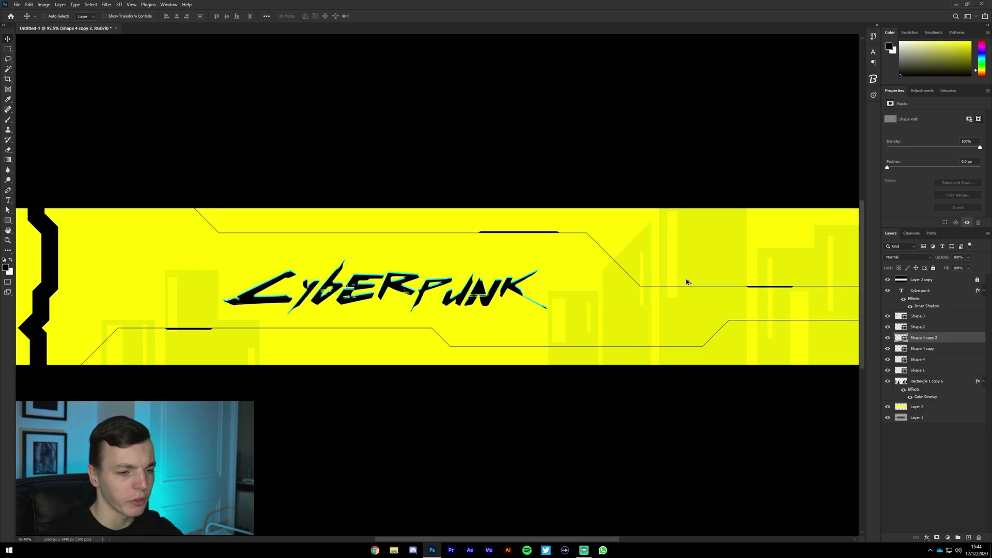
Group all the line and bar shape layers, from Shape 3 down to Shape 1, into a group called Lines.
left_click(941, 317)
left_click(927, 370, "shift")
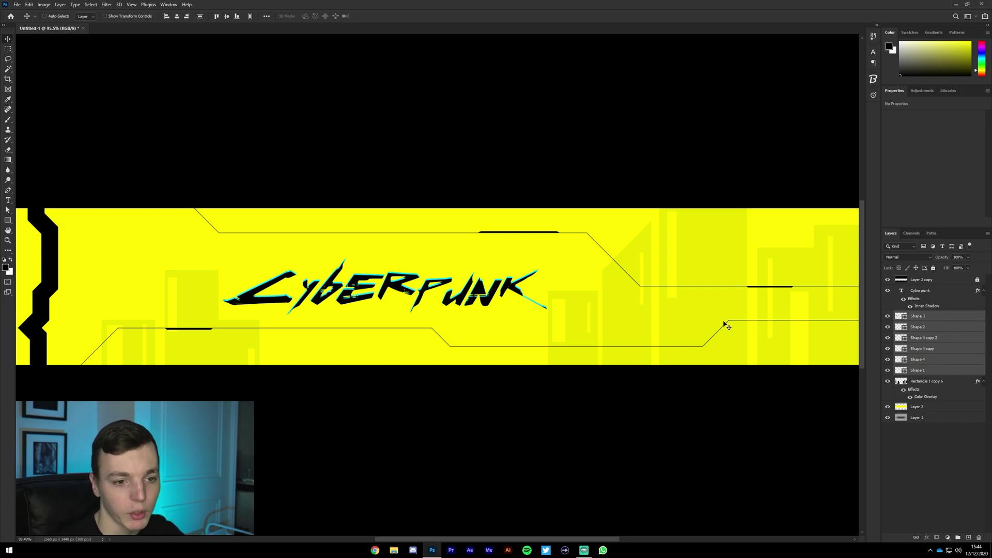
key("ctrl+g")
double_click(917, 315)
type("Lines")
key("Return")
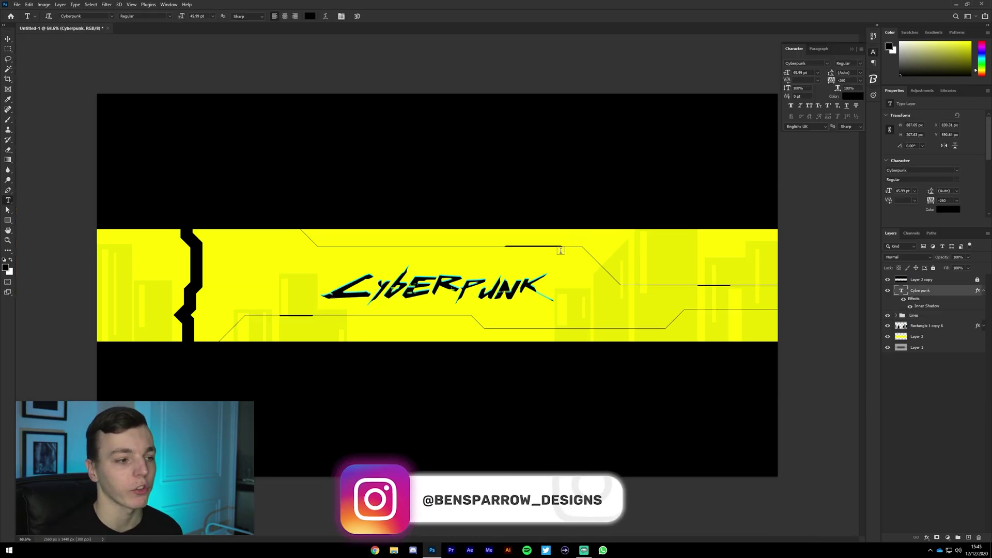
Add the text GAMING above the upper line's right-hand section in Source Code Pro Regular with tracking 0.
left_click(626, 263)
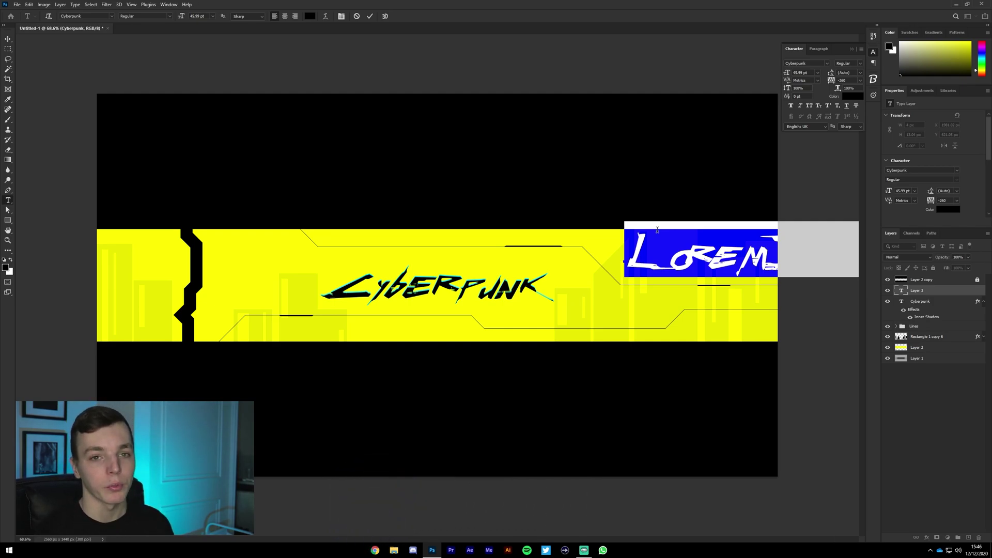
type("GAMING")
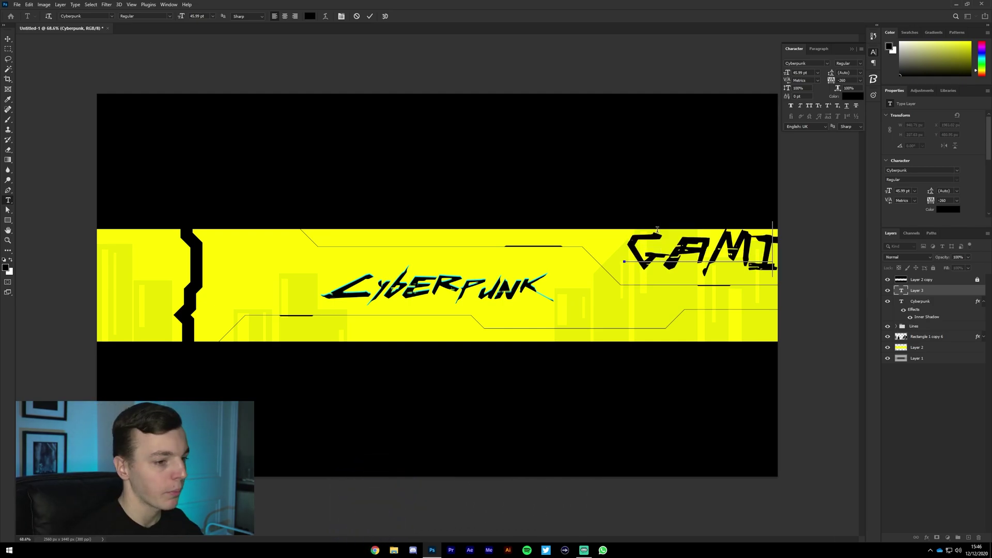
key("ctrl+a")
left_click(112, 16)
type("SOURCE")
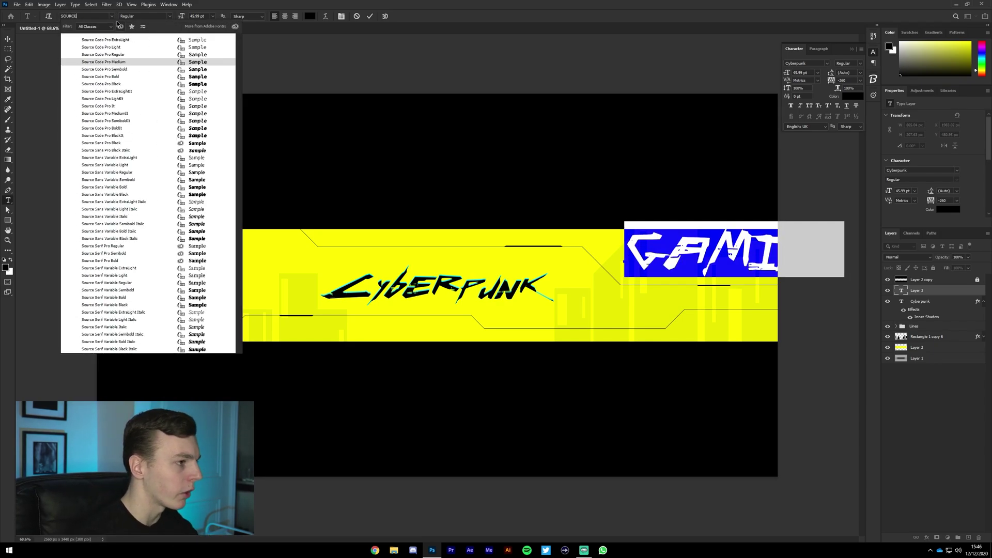
left_click(111, 55)
left_click(860, 80)
left_click(847, 127)
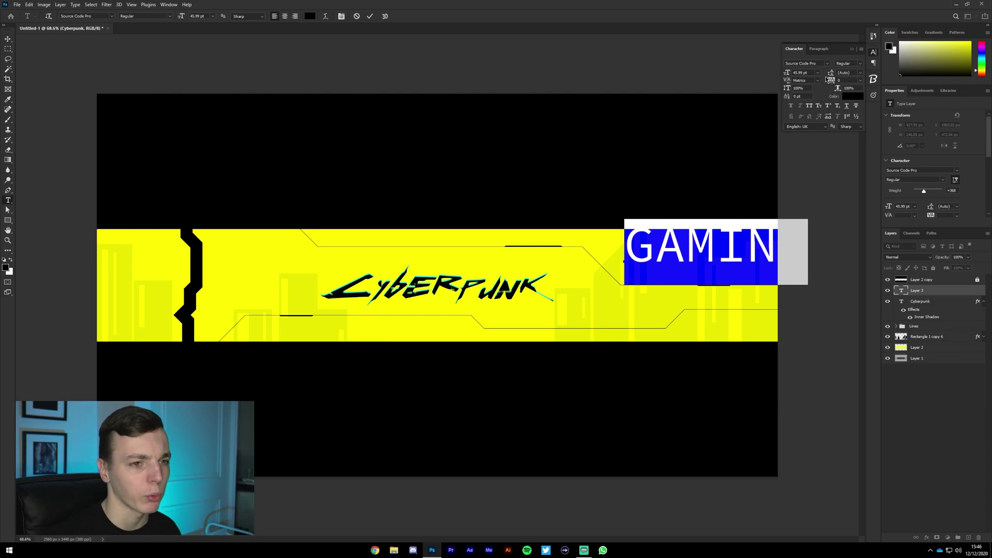
Set the GAMING text's font size to 3 pt and commit the text.
left_click(799, 72)
type("6")
key("Return")
type("3")
key("Return")
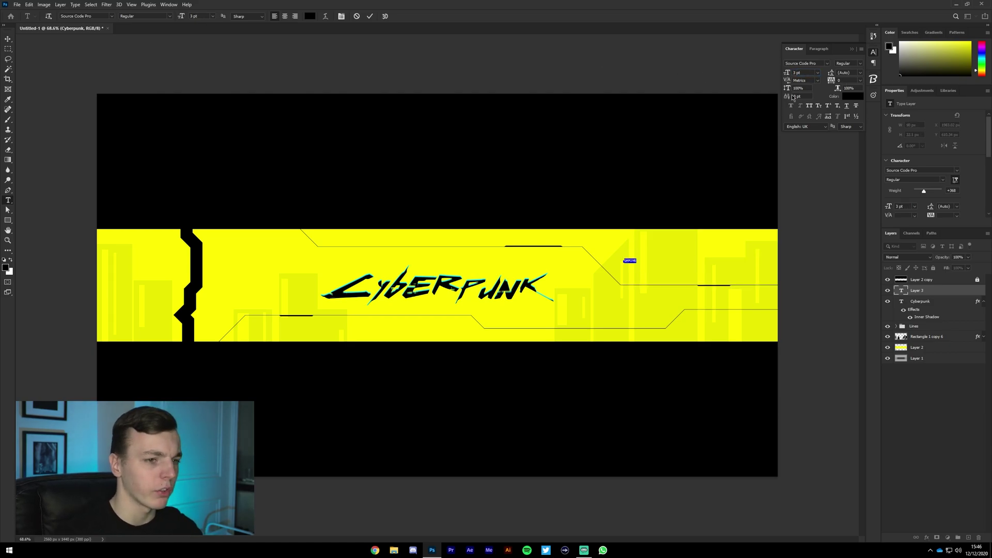
left_click(371, 16)
key("v")
scroll(634, 274, "up", 4)
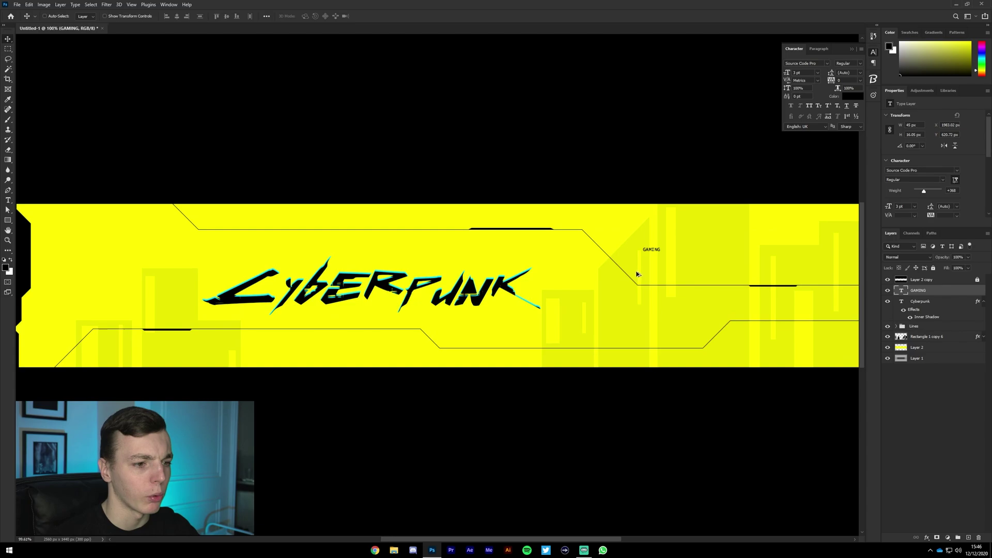
Extend the GAMING text to read GAMING.EXE_PROGRESS=100% and add a second line reading SUBSCRIBED=TRUE.
double_click(902, 294)
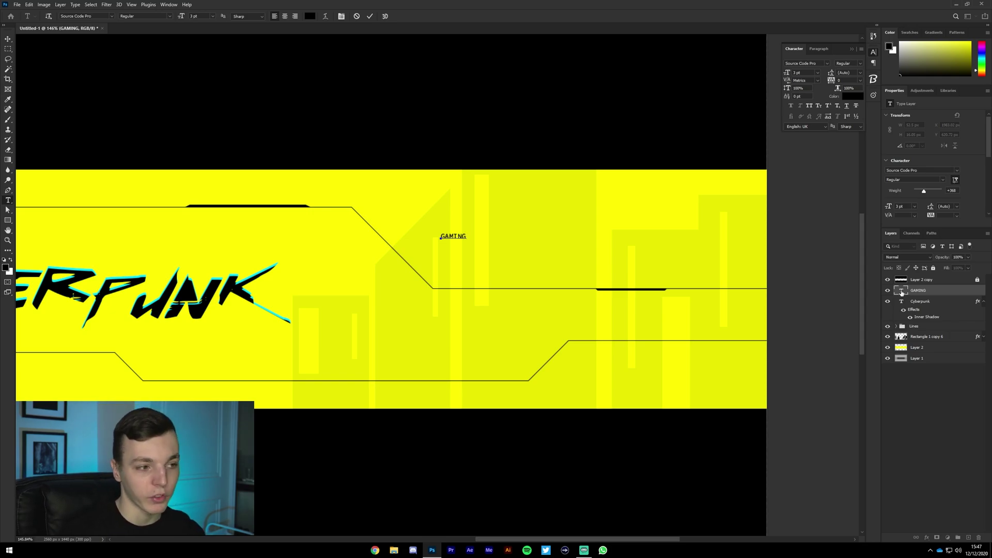
type(".")
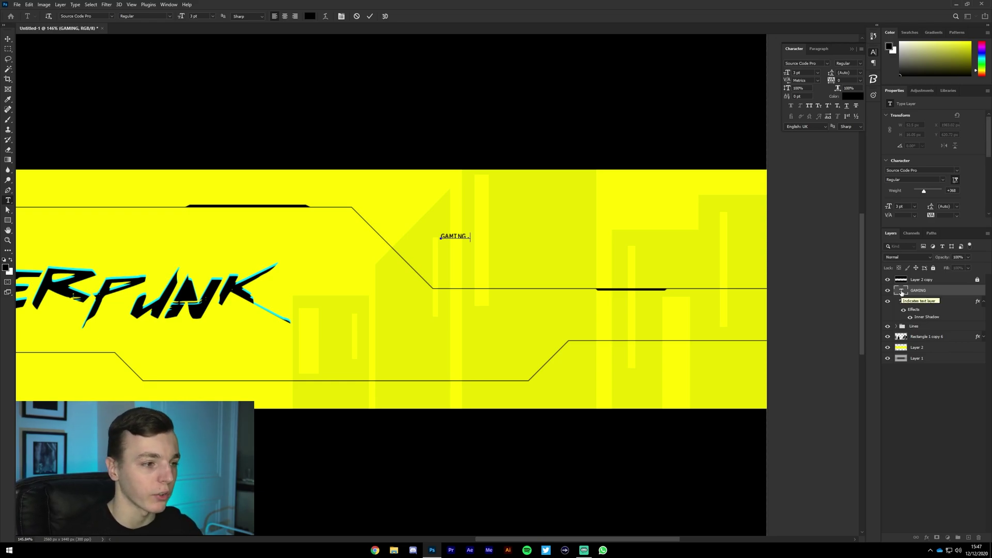
type("EXE")
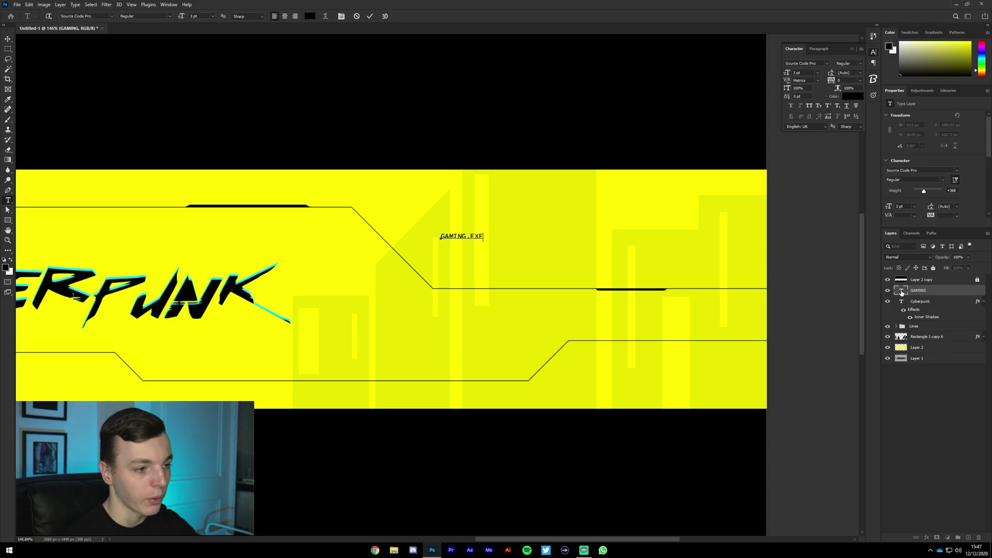
type("_PROGRESS1")
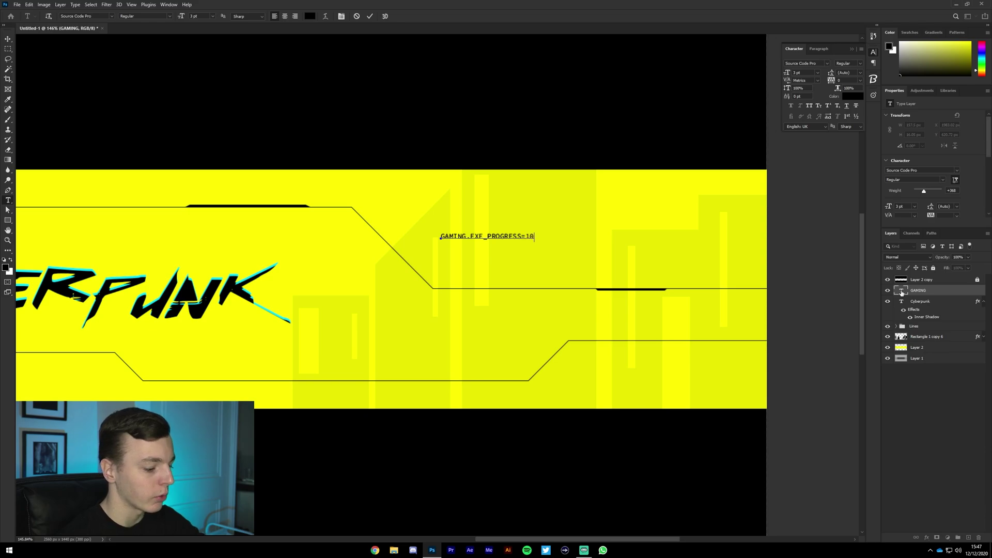
type("00%")
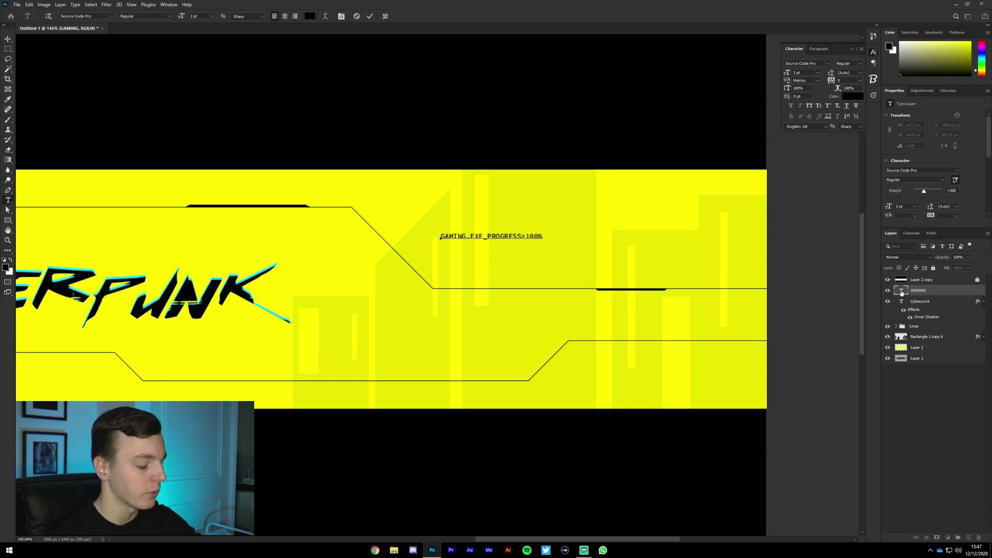
key("Return")
type("SUBSCRIBED=TRUE")
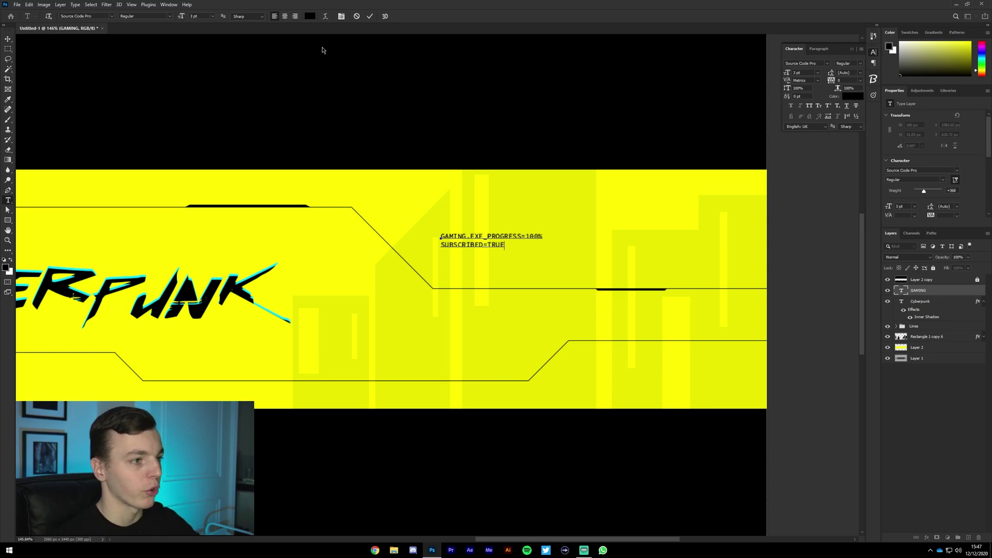
left_click(370, 18)
key("v")
Move the two-line text up toward the upper line's diagonal section and set its font size to 2 pt.
scroll(558, 197, "down", 5)
scroll(649, 272, "up", 3)
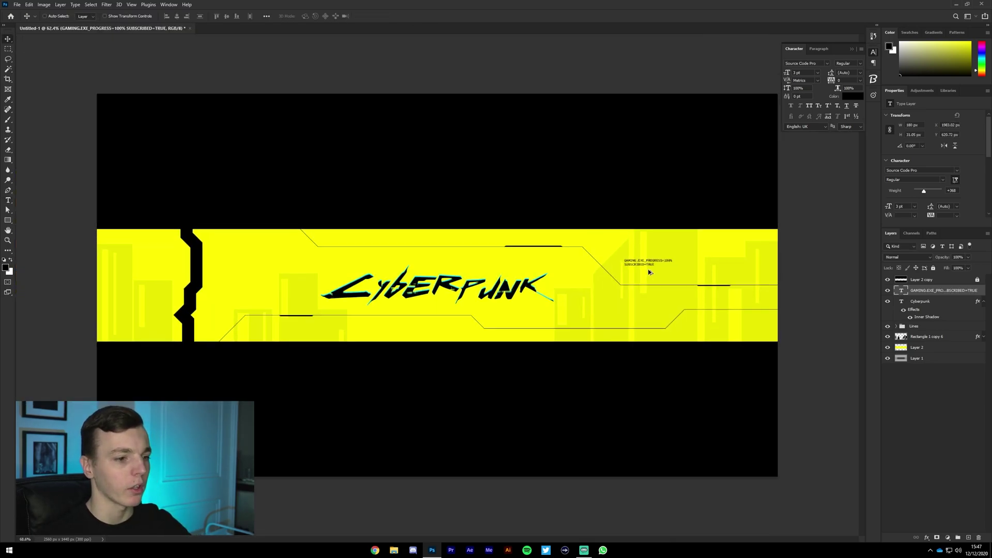
left_click_drag(710, 264, 676, 246)
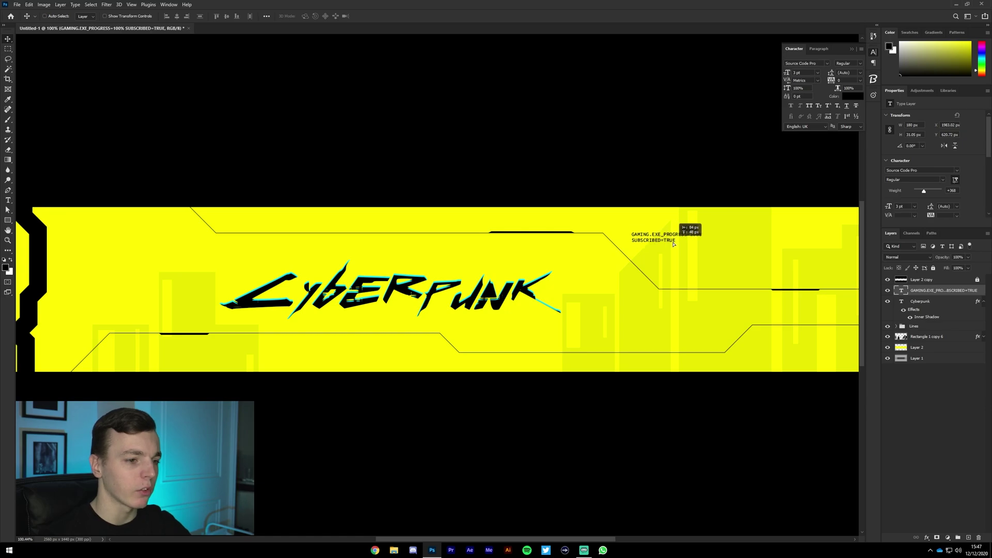
double_click(900, 291)
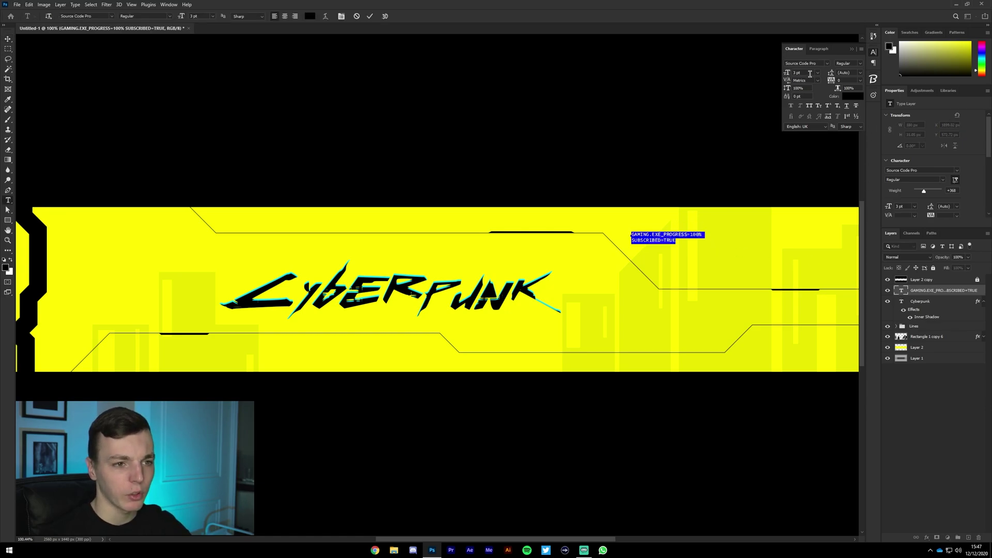
type("2")
left_click(369, 16)
key("v")
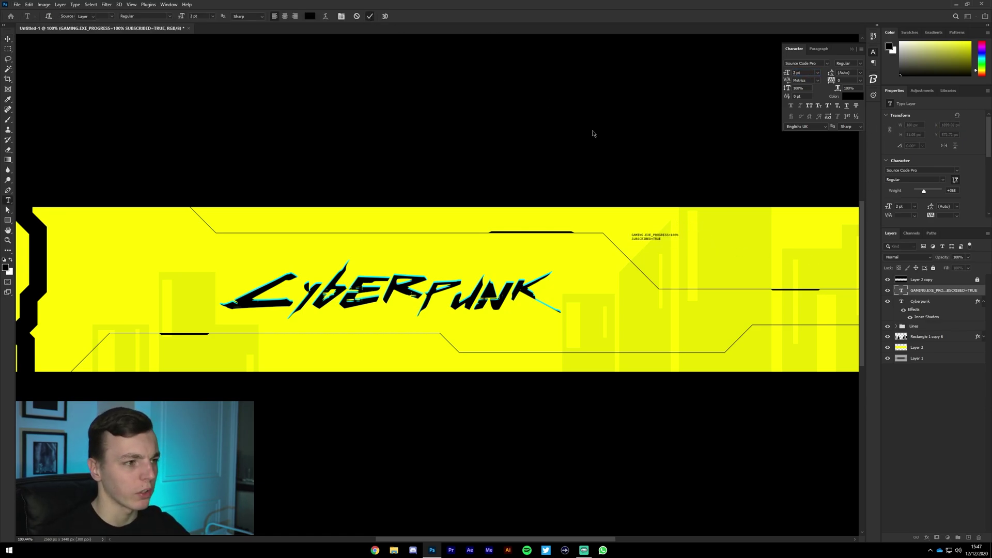
Duplicate the small text next to the black zigzag divider and replace its content with LIKING_VIDEO=86%_COMPLETION.
scroll(684, 259, "down", 2)
scroll(684, 259, "up", 2)
left_click_drag(666, 242, 100, 247)
double_click(100, 247)
key("BackSpace")
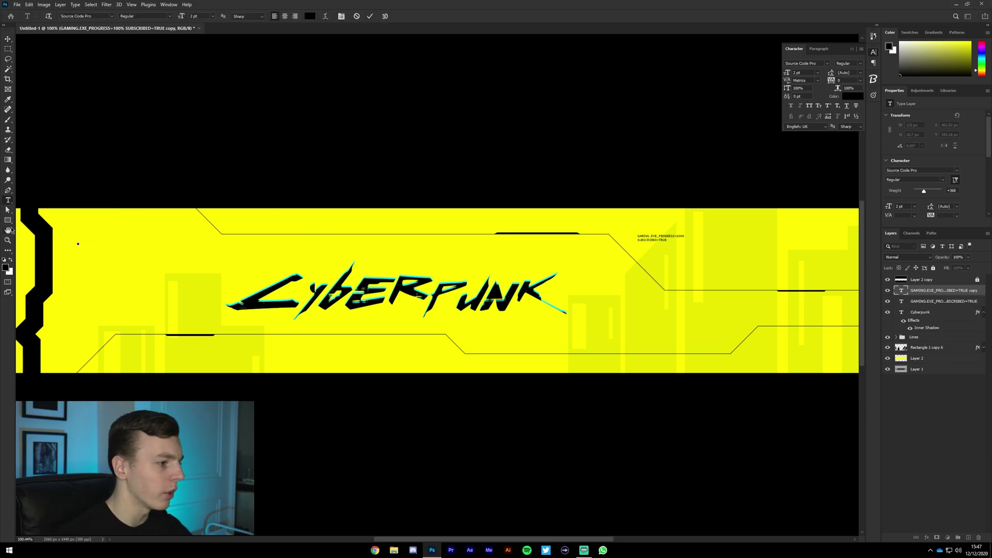
scroll(193, 253, "up", 5)
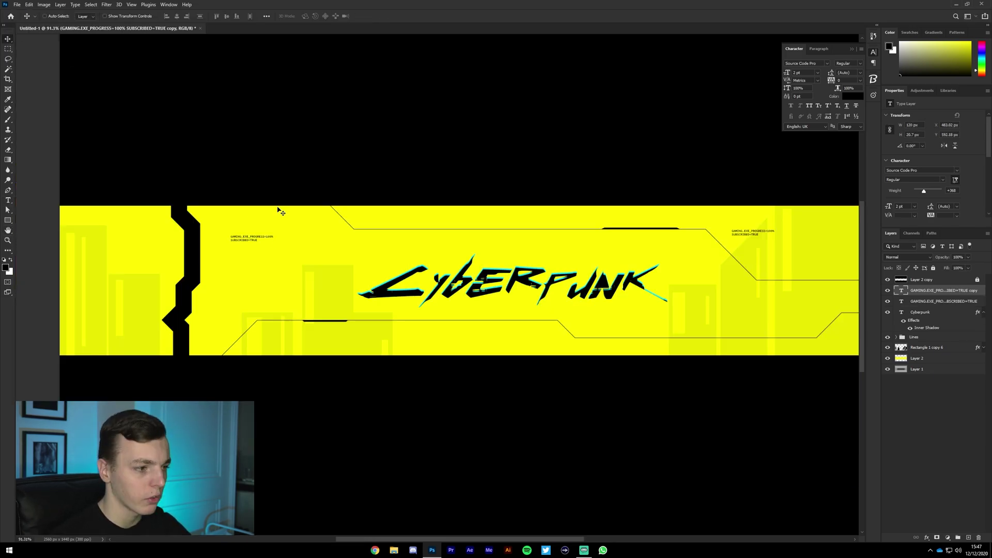
left_click_drag(279, 210, 283, 226)
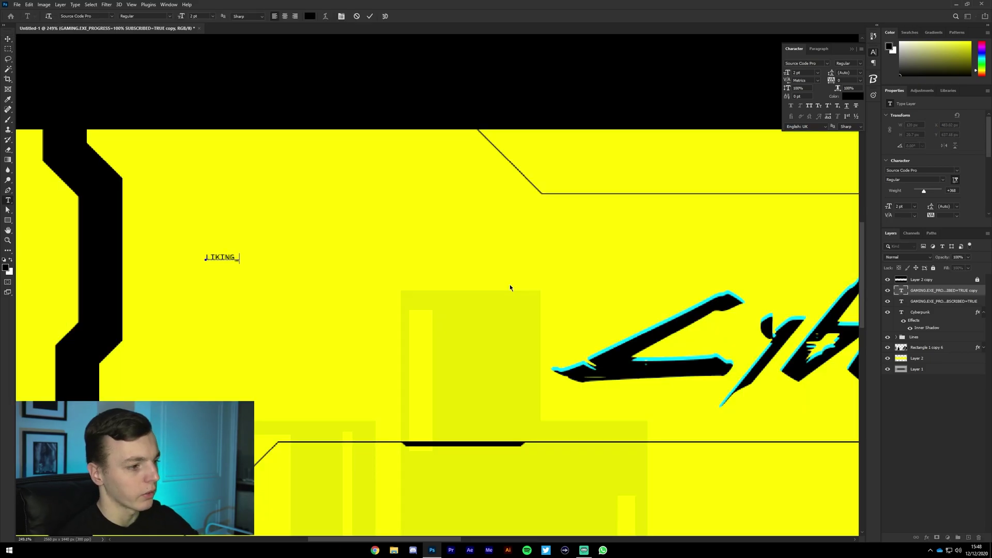
type("VIDEWO=86%_COMPLETI")
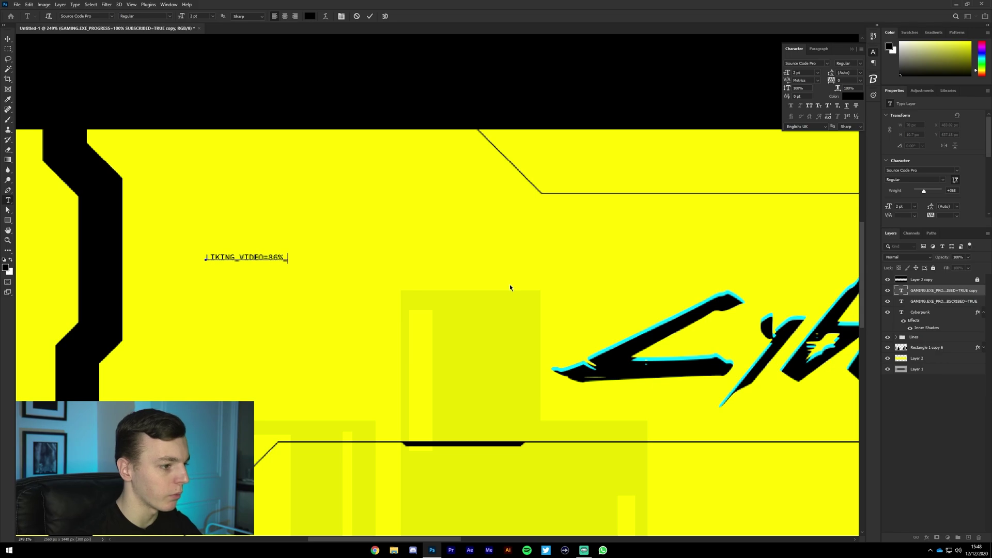
type("ON")
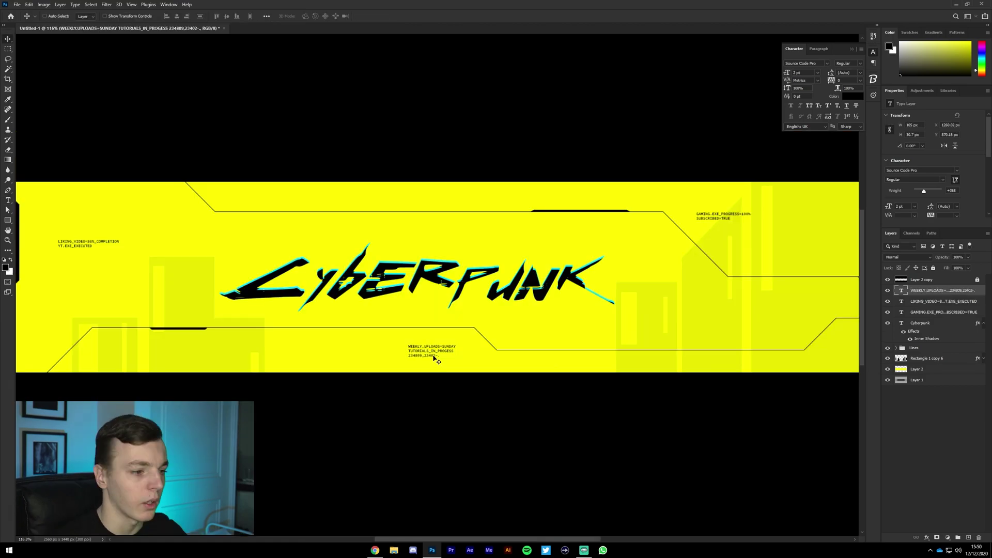
Place a small WEEKLY.UPLOADS=SUNDAY text block on the outer side of the black zigzag divider and move it slightly lower.
left_click_drag(431, 360, 434, 269)
left_click_drag(494, 284, 700, 247)
key("ctrl+0")
left_click_drag(451, 275, 100, 245)
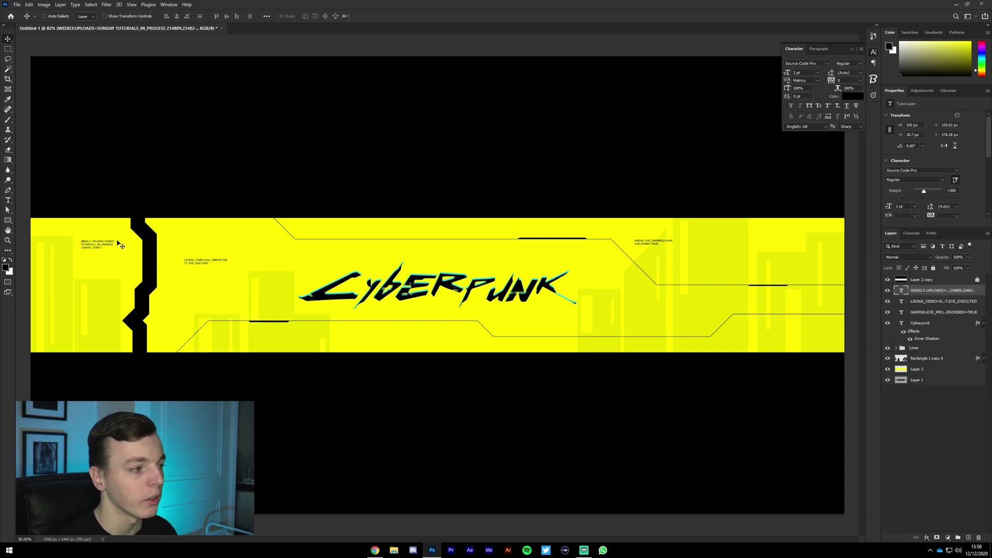
left_click_drag(101, 250, 102, 268)
left_click_drag(102, 269, 102, 269)
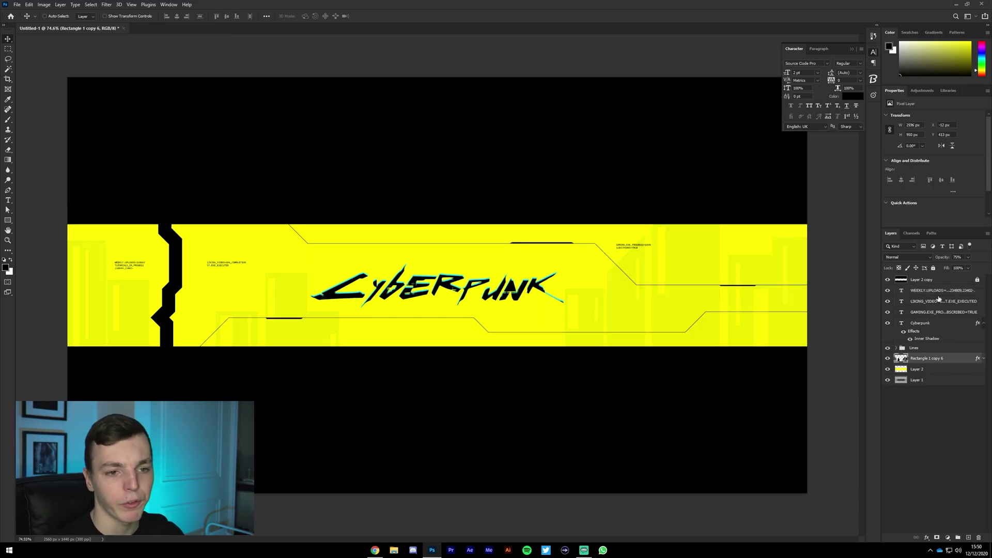
Lower the opacity of the skyline layer, Rectangle 1 copy 6, to about 60%.
left_click(968, 257)
left_click_drag(968, 266, 979, 266)
scroll(653, 278, "down", 1)
scroll(653, 278, "up", 2)
scroll(653, 278, "down", 1)
mouse_move(974, 266)
left_mouse_down()
mouse_move(951, 269)
mouse_move(964, 270)
left_mouse_up()
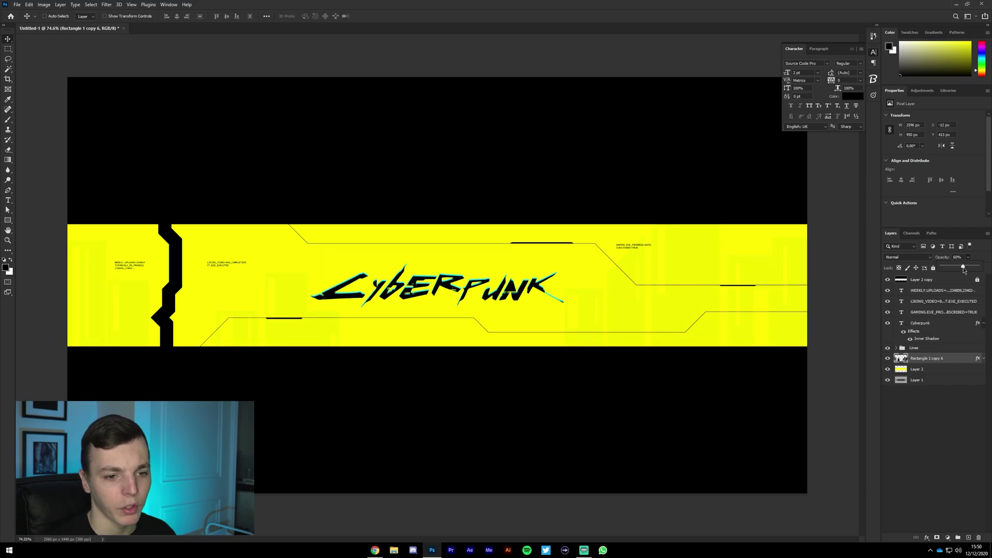
left_click(964, 274)
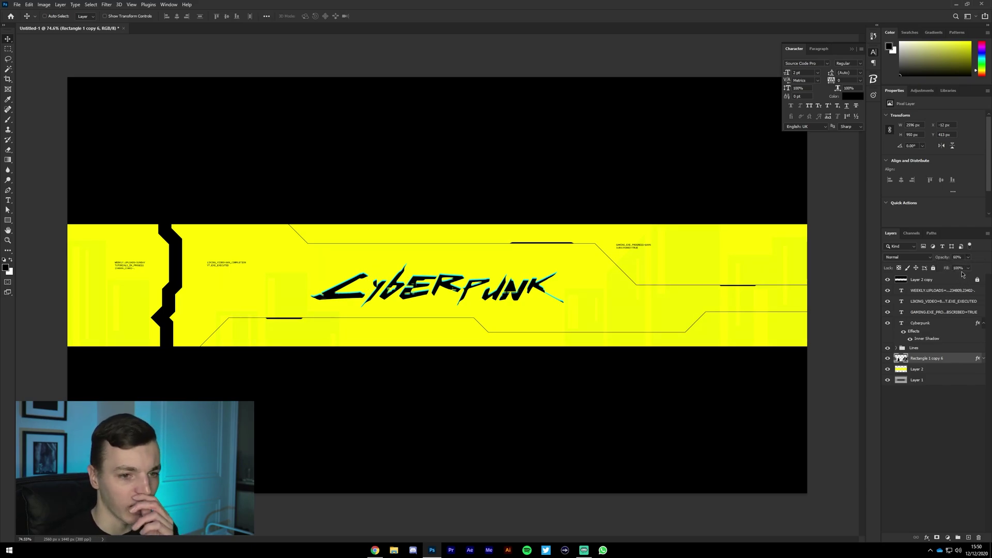
left_click(968, 258)
left_click_drag(968, 266, 963, 266)
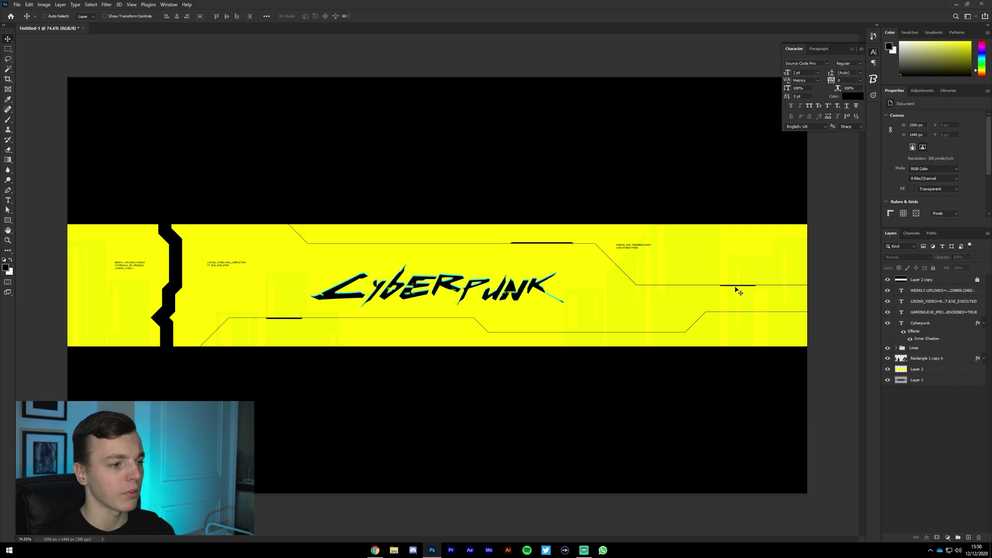
scroll(707, 300, "down", 2)
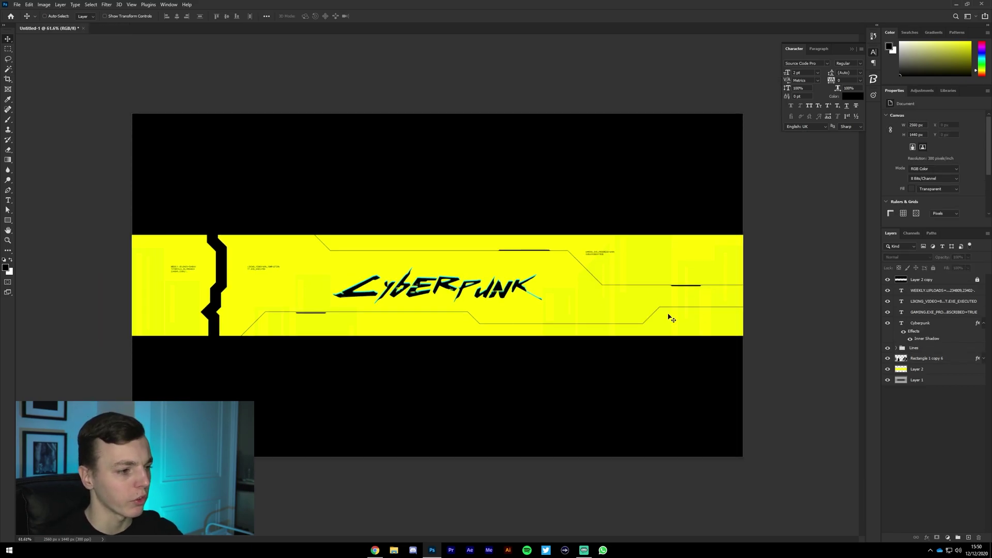
Create a new layer above the skyline and paint over it with a large soft brush in yellow sampled from the banner.
scroll(671, 317, "up", 3)
left_click(939, 373)
left_click(940, 360)
left_click(968, 537)
scroll(616, 362, "down", 2)
key("i")
left_click(500, 263)
key("b")
mouse_move(615, 303)
left_mouse_down()
mouse_move(653, 78)
mouse_move(702, 83)
mouse_move(652, 294)
mouse_move(628, 285)
mouse_move(680, 279)
mouse_move(569, 287)
mouse_move(610, 288)
left_mouse_up()
mouse_move(639, 385)
left_mouse_down()
mouse_move(642, 262)
mouse_move(611, 444)
mouse_move(604, 12)
mouse_move(580, 6)
mouse_move(591, 7)
left_mouse_up()
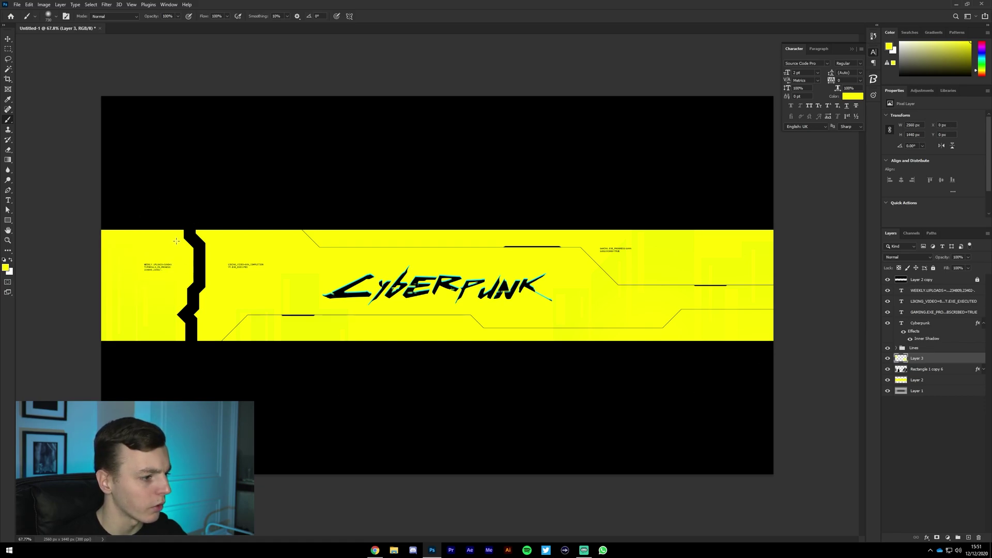
Set the painted yellow layer's blend mode to Linear Dodge (Add) and shift the layer slightly to the right.
left_click(911, 256)
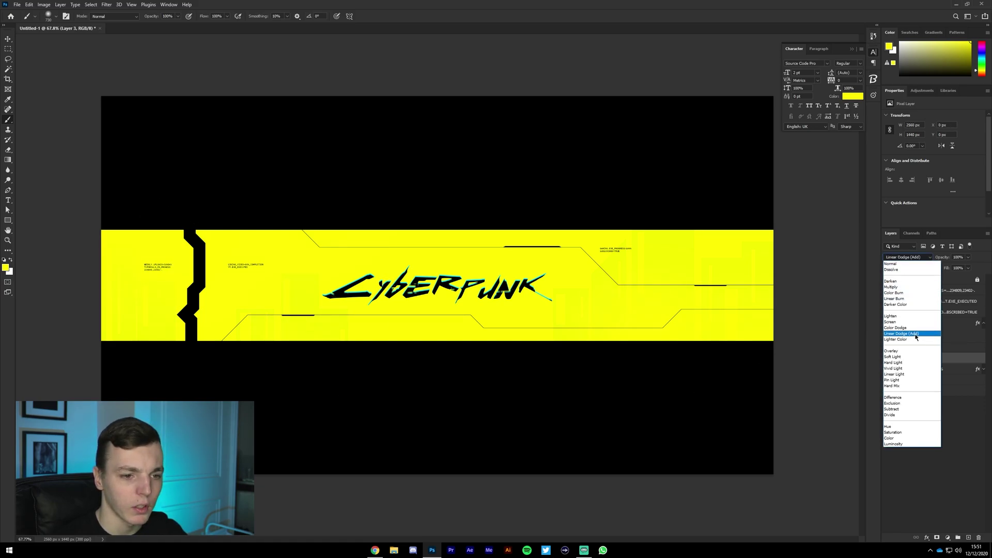
left_click(909, 333)
key("v")
left_click(888, 380)
left_click_drag(602, 326, 628, 308)
Compare the banner with and without the yellow background layer and the painted yellow layer.
left_click(888, 380)
left_click(888, 380)
left_click(888, 380)
left_click(888, 359)
left_click(888, 359)
left_click(888, 358)
left_click(887, 358)
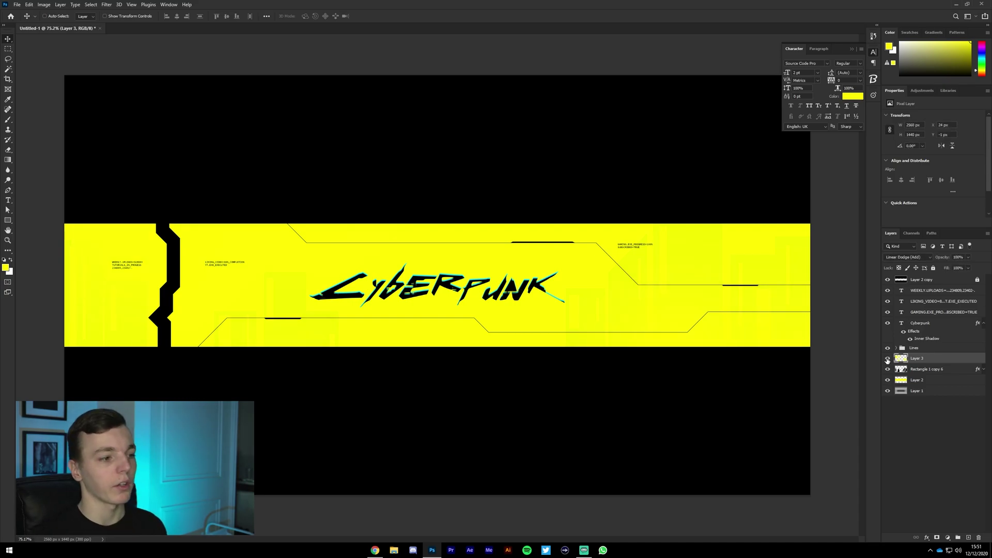
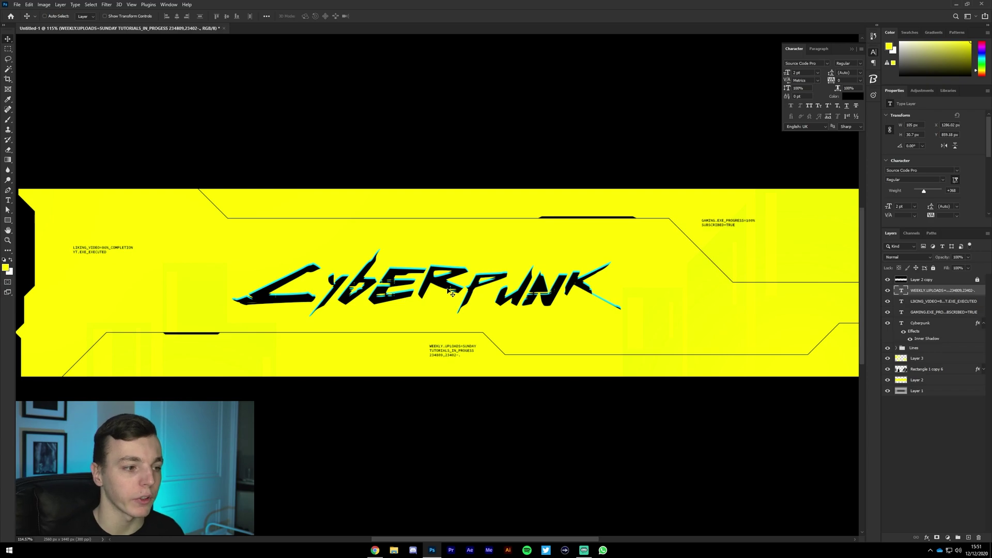
Create a new layer above the text layers and set the foreground colour to a bright magenta-pink.
left_click(968, 537)
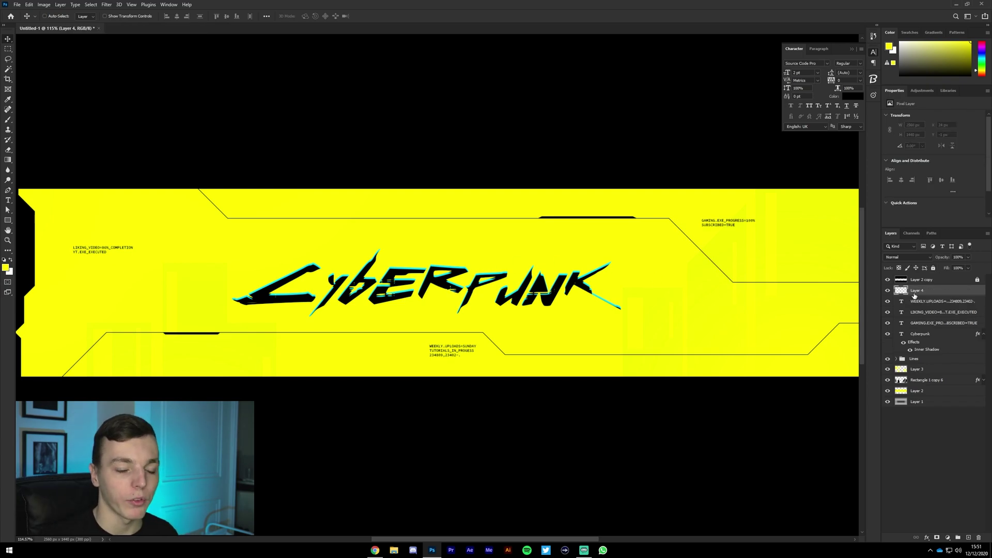
key("p")
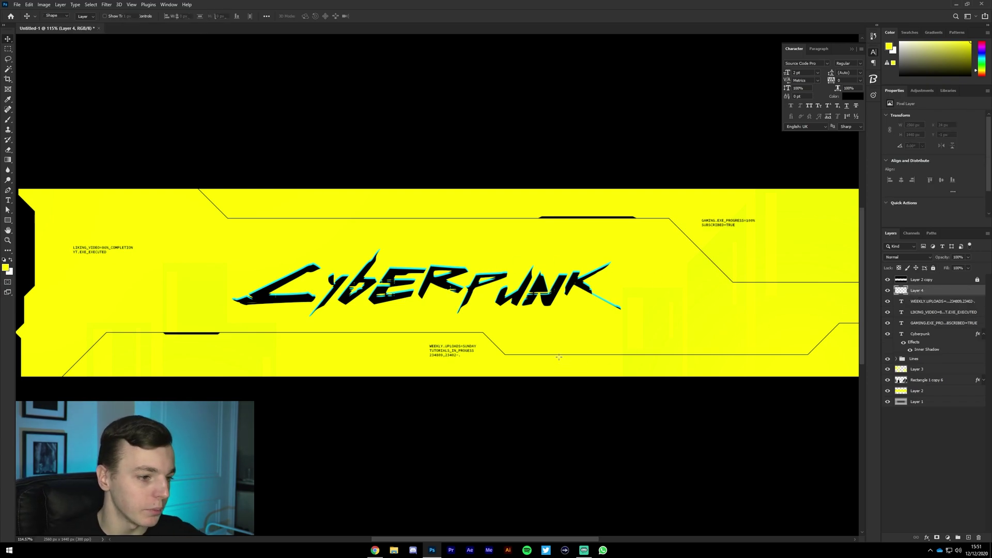
left_click(6, 267)
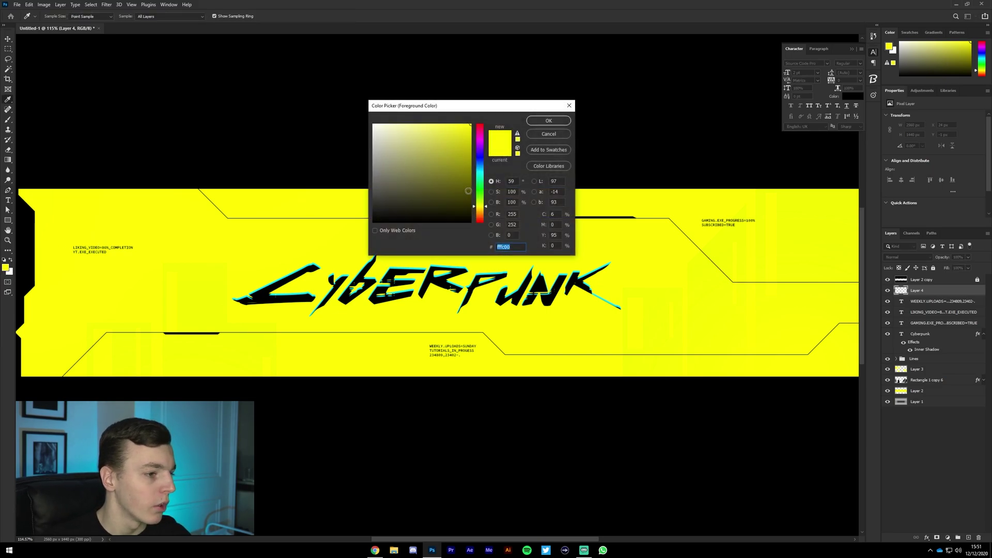
left_click_drag(485, 153, 482, 132)
left_click(548, 121)
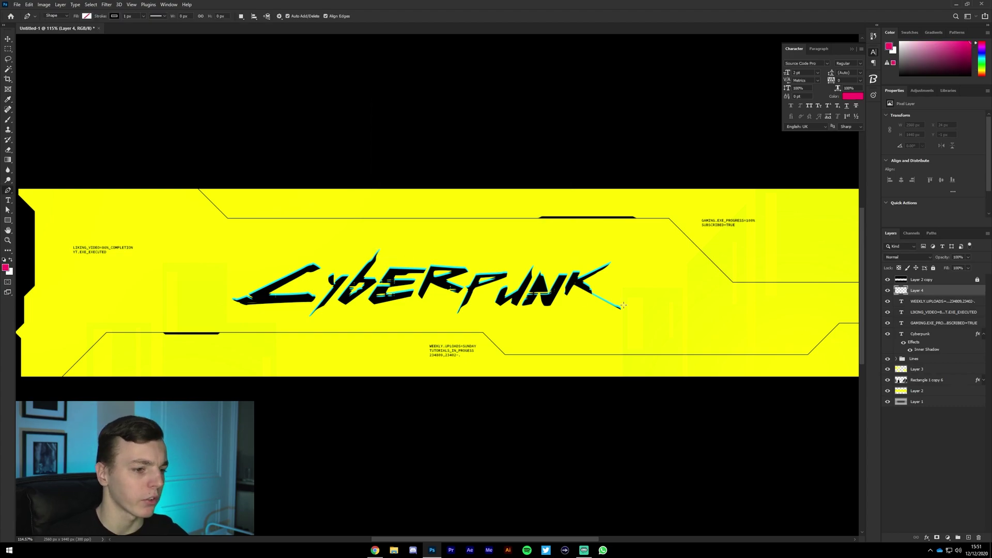
Outline the stepped upper edge of an angular shape below the middle of the Cyberpunk title with the Pen tool.
scroll(330, 313, "up", 2)
scroll(334, 313, "up", 6)
left_click(398, 318)
left_click(407, 319)
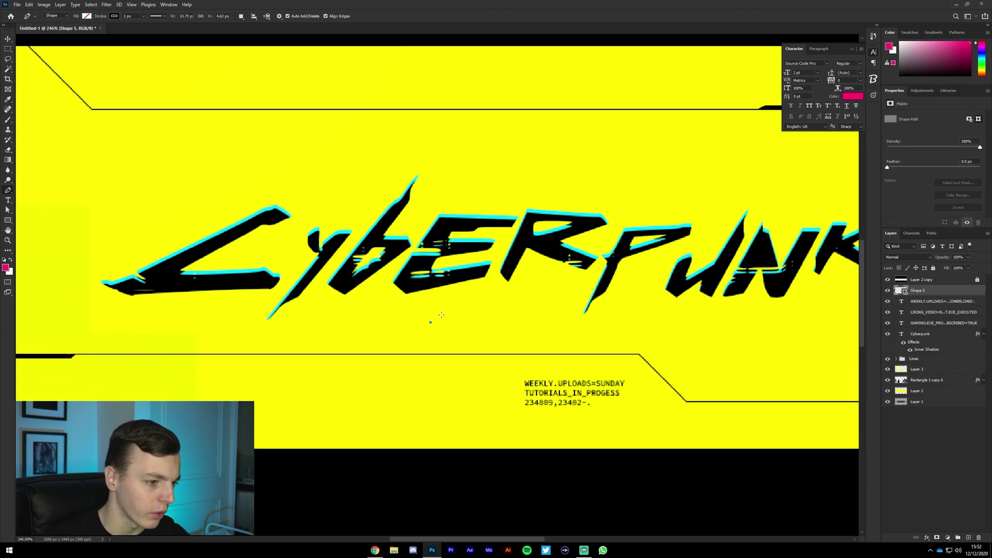
left_click(437, 314)
left_click(485, 314)
left_click(494, 323)
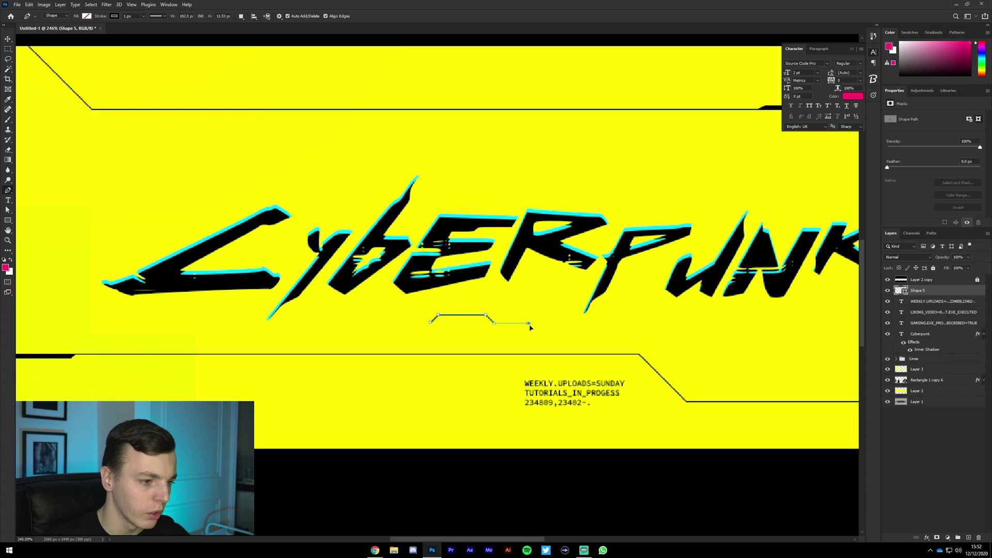
left_click(528, 323)
left_click(575, 323)
left_click(594, 323)
key("ctrl+z")
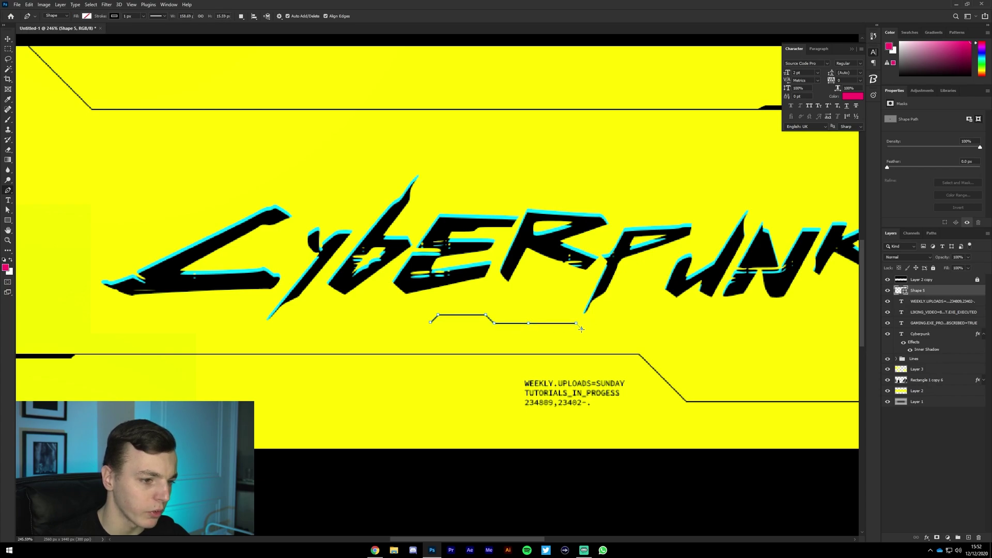
Continue the outline around its angled right end and notched underside, making a closed shape about 221 px wide.
left_click(631, 332)
left_click(632, 344)
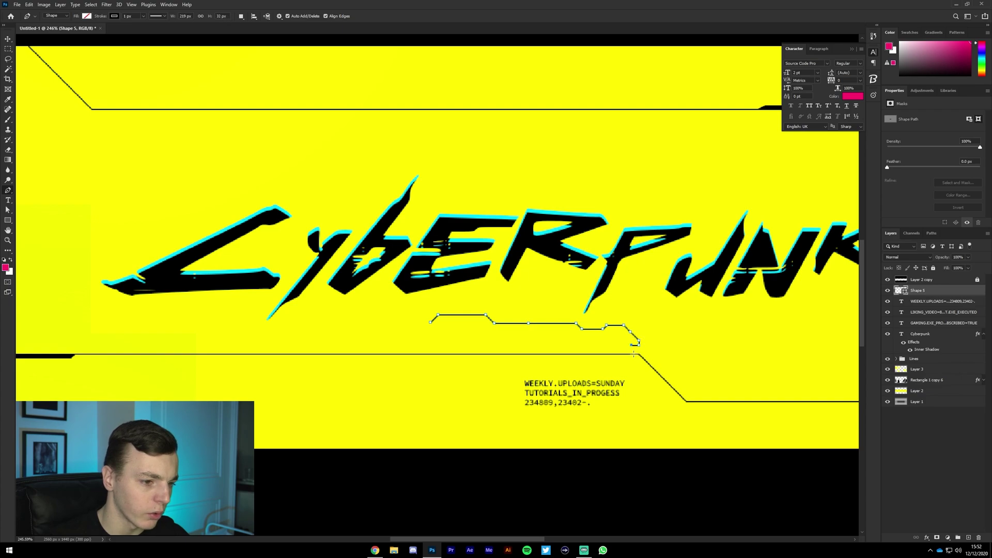
key("ctrl+z")
left_click(636, 348, "shift")
left_click(640, 353, "shift")
left_click(641, 367, "shift")
left_click(629, 370, "shift")
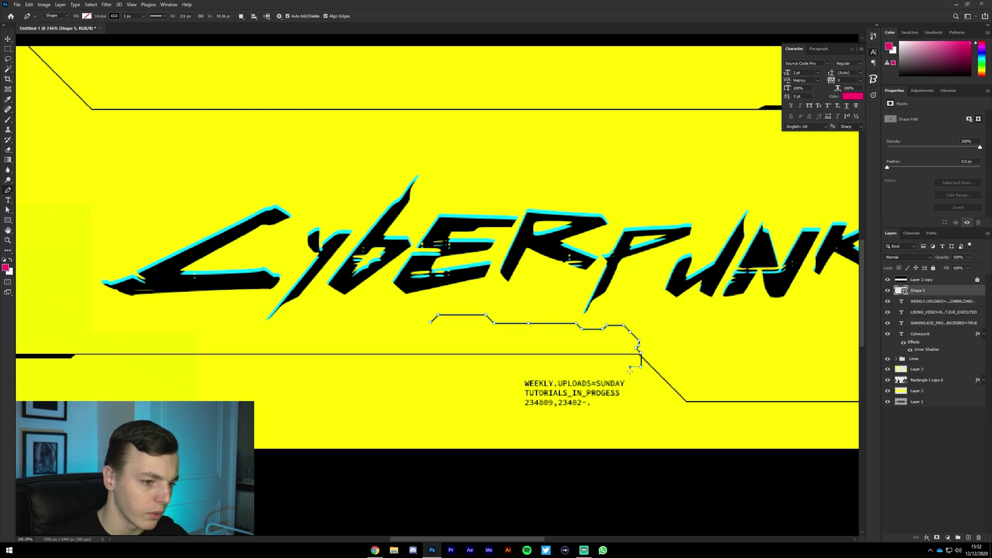
key("ctrl+z")
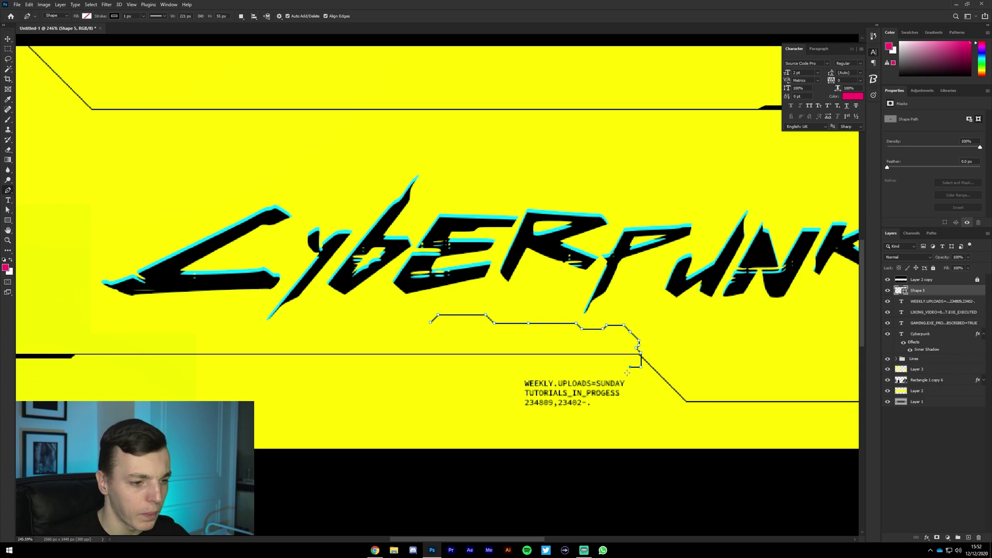
left_click(636, 371)
left_click(627, 378)
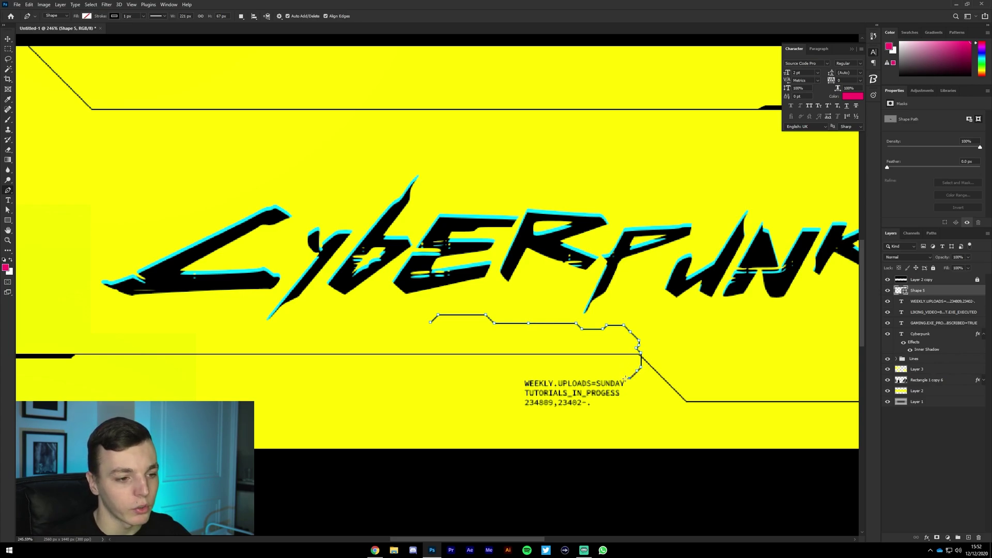
left_click(599, 379)
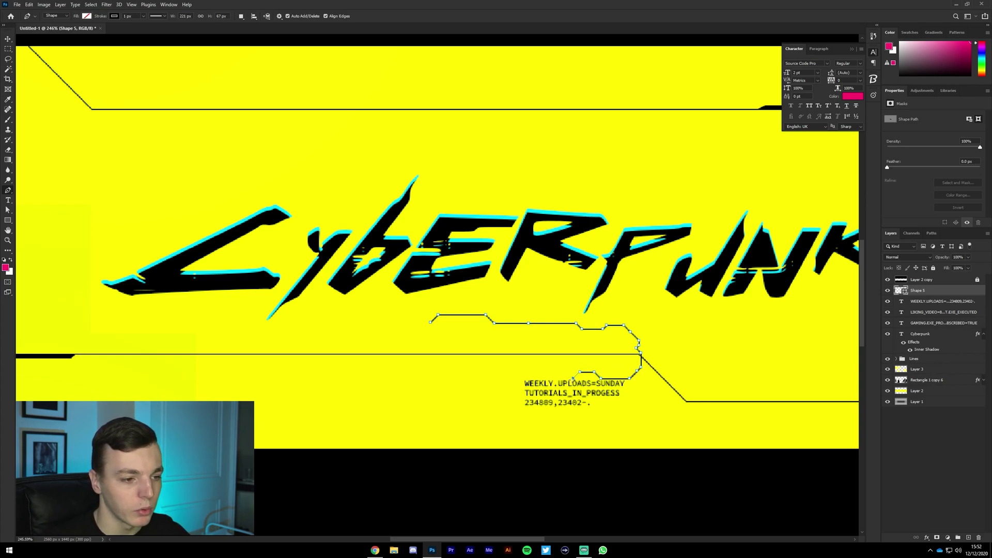
left_click(573, 379)
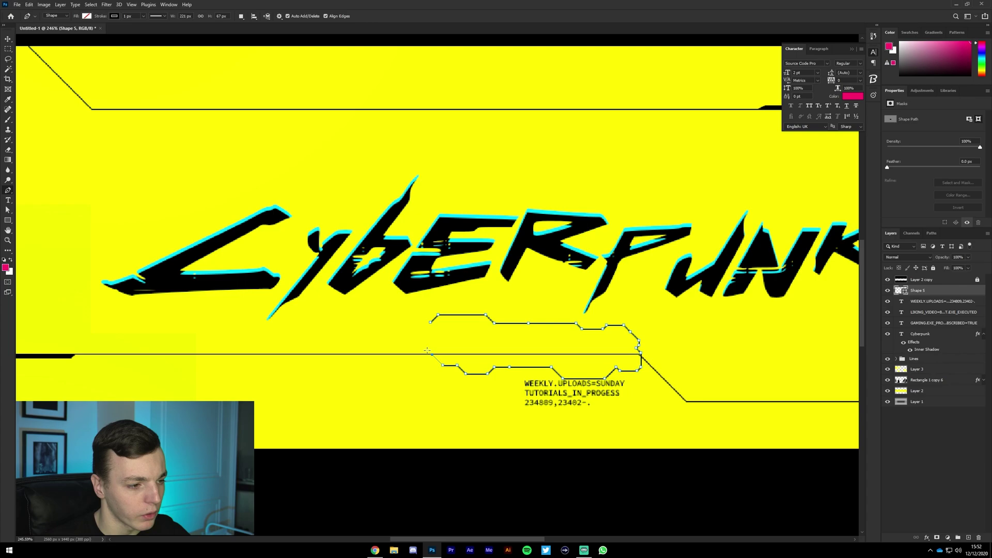
left_click(419, 355)
left_click(419, 342)
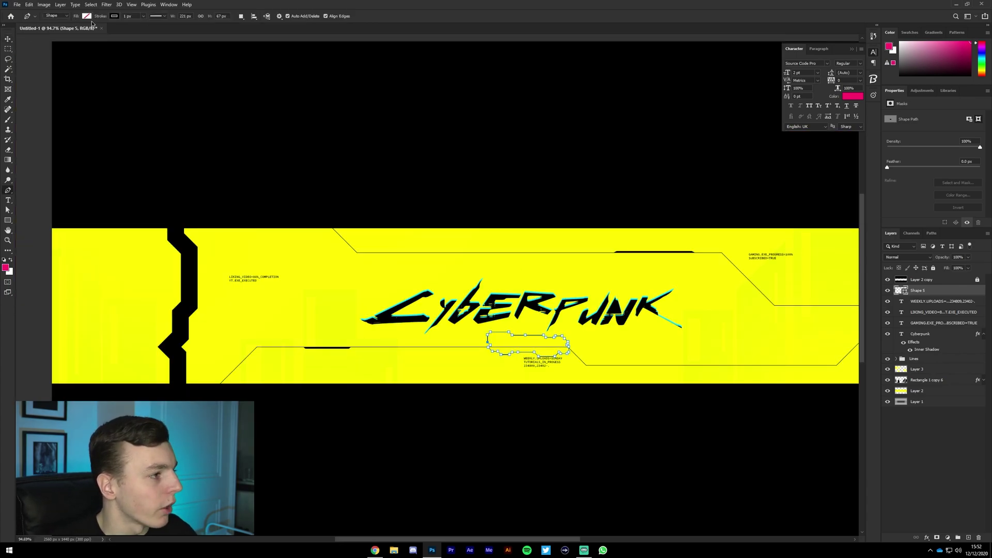
Fill the small angular shape with magenta-pink and remove its stroke.
left_click(87, 16)
left_click(41, 53)
left_click(110, 14)
left_click(111, 15)
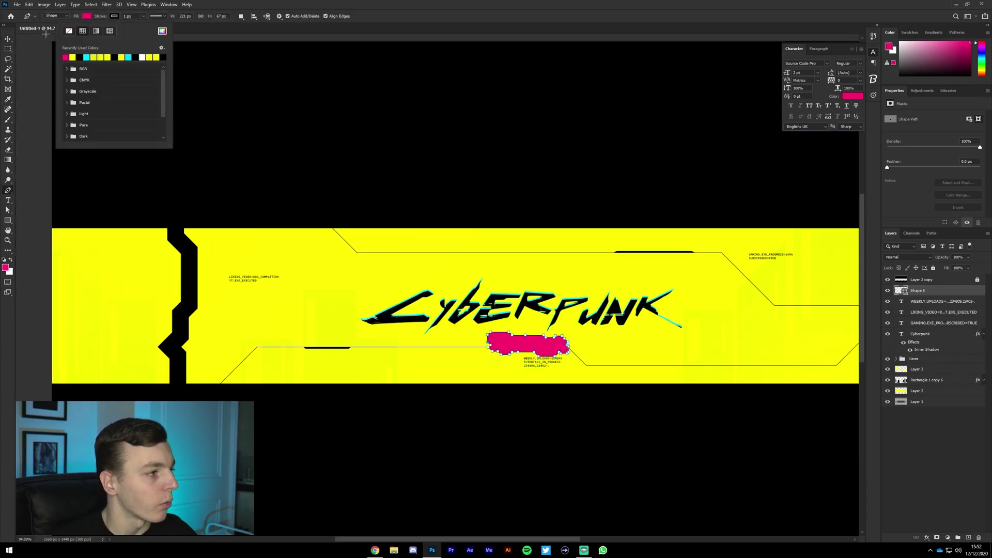
left_click(109, 17)
Move the pink shape beneath the end of the Cyberpunk title and resize it with Free Transform.
left_click(7, 41)
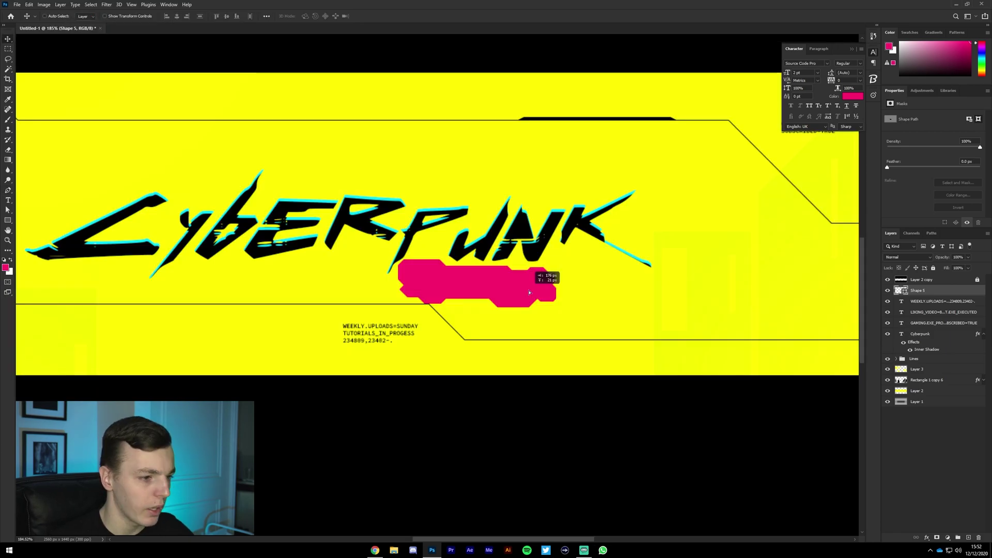
left_click_drag(536, 289, 652, 324)
key("ctrl+t")
left_click_drag(527, 324, 526, 311)
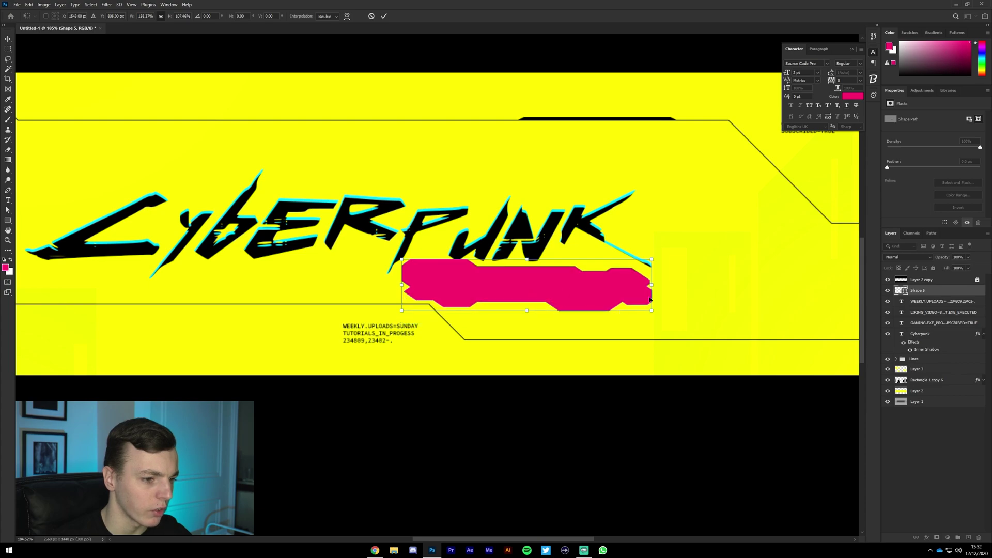
left_click_drag(651, 284, 593, 284)
key("Return")
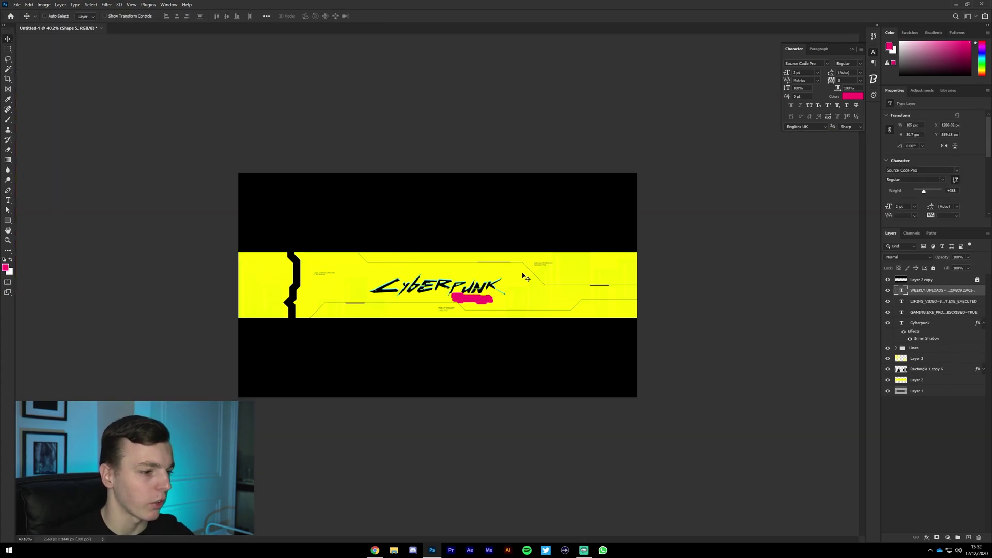
Delete the empty Layer 4 above the text layers.
scroll(507, 300, "up", 5)
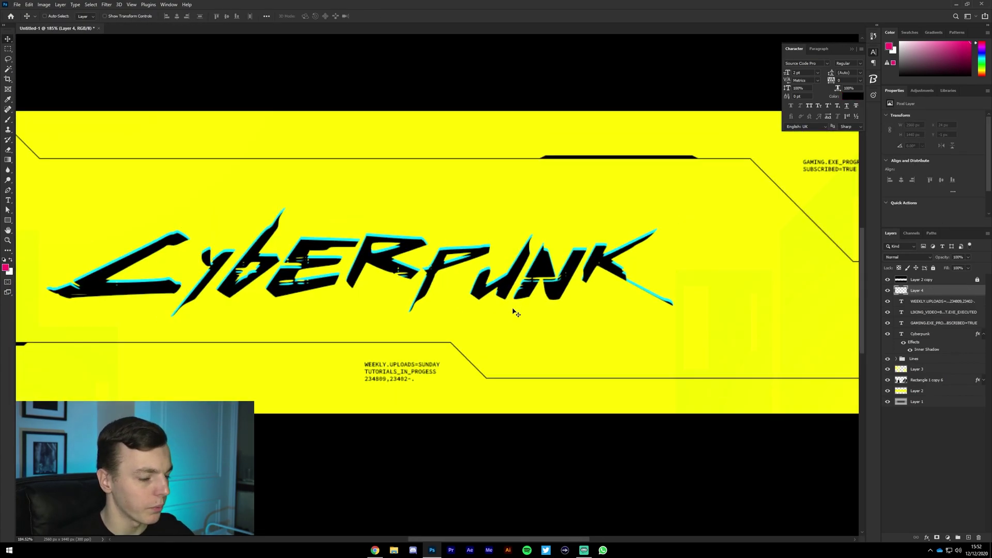
key("Delete")
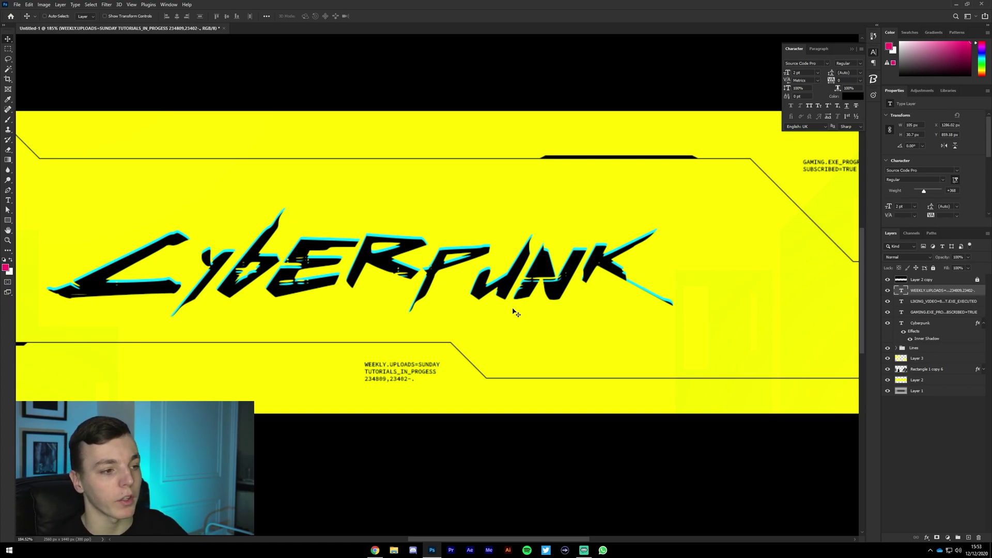
Start a larger angular shape below the title with the Pen tool, running its upper edge straight across and down one angled step.
key("p")
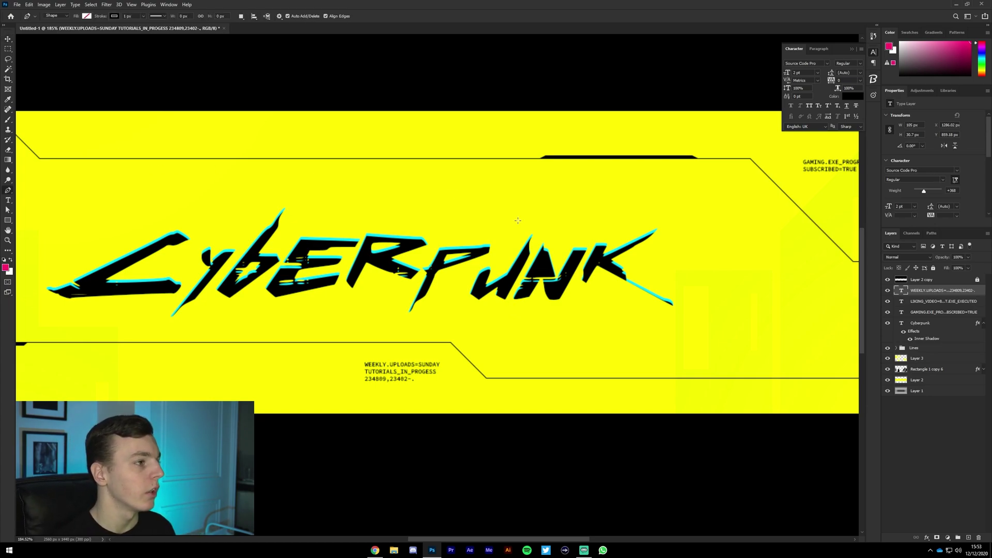
left_click(359, 317)
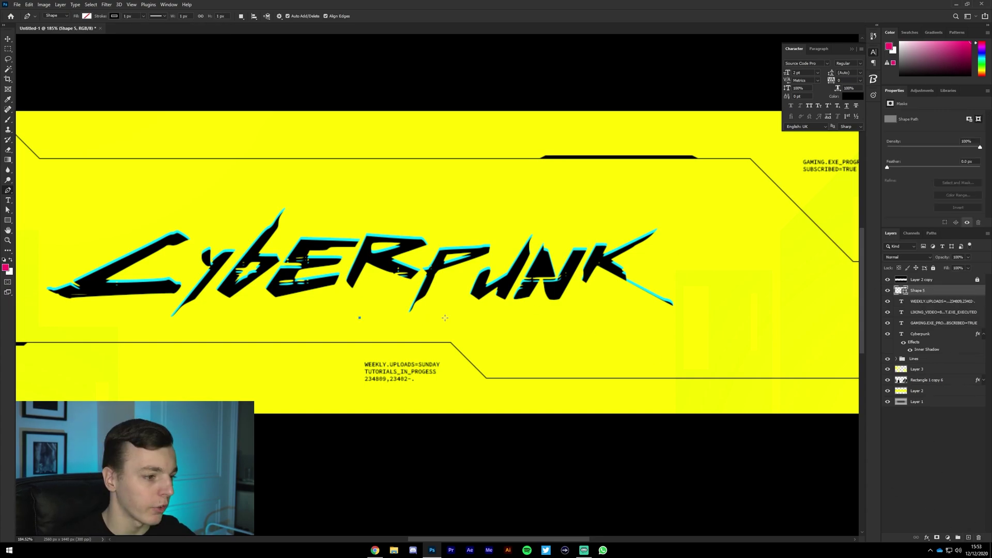
left_click(458, 318)
left_click(482, 317)
left_click(494, 329)
left_click(580, 329)
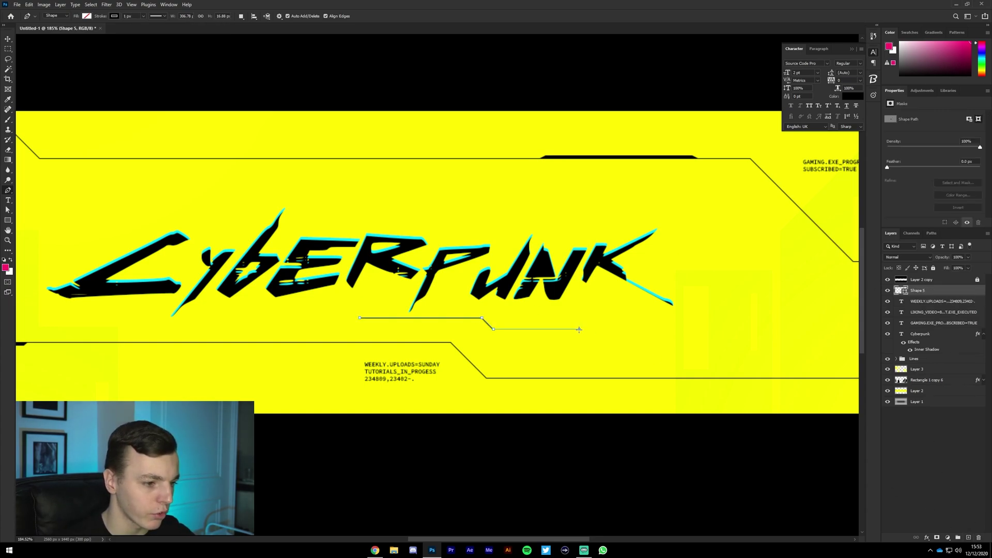
left_click(594, 329)
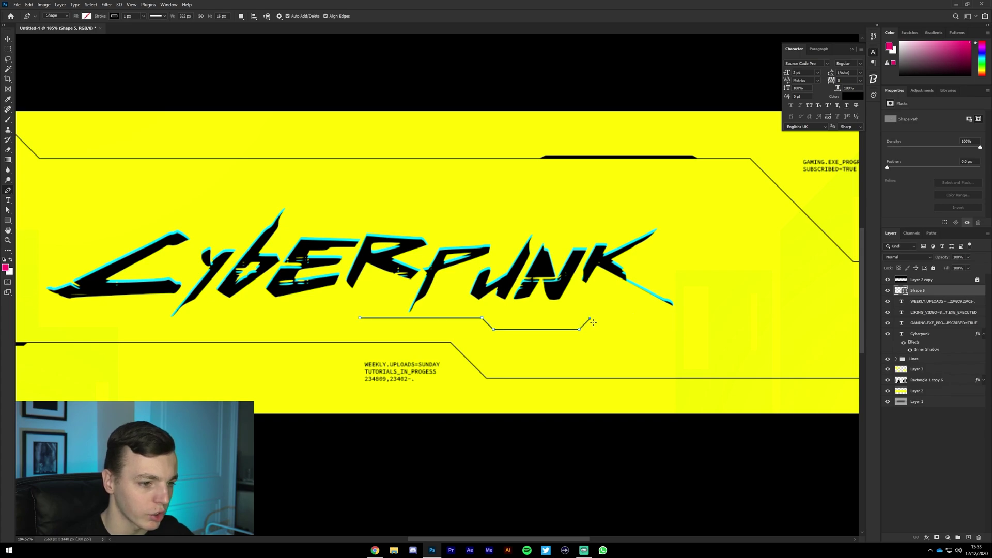
Extend the outline with a raised section, a bevelled right end and a short straight edge leading back underneath.
left_click(584, 324)
left_click(637, 323)
left_click(644, 331)
left_click(653, 340)
left_click(654, 351)
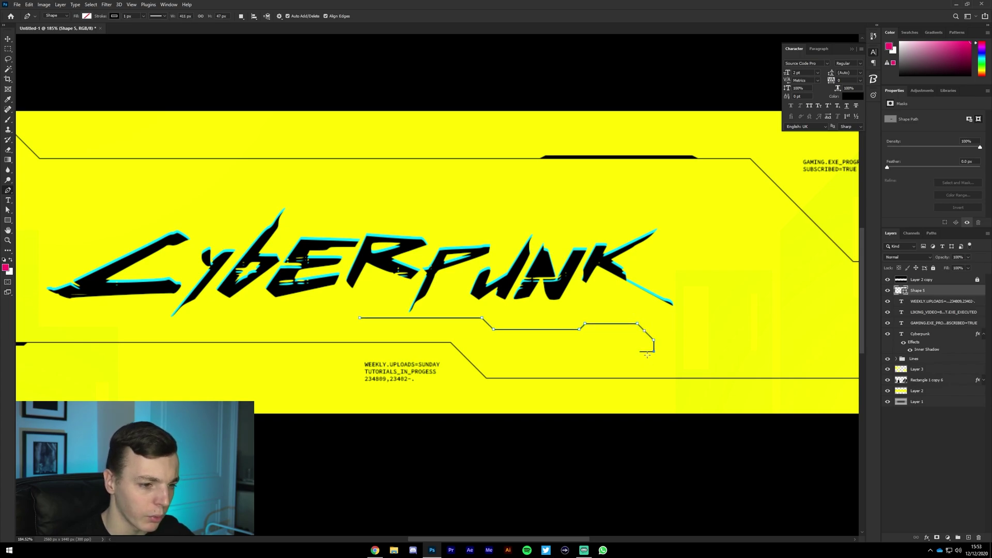
left_click(649, 356)
left_click(654, 360)
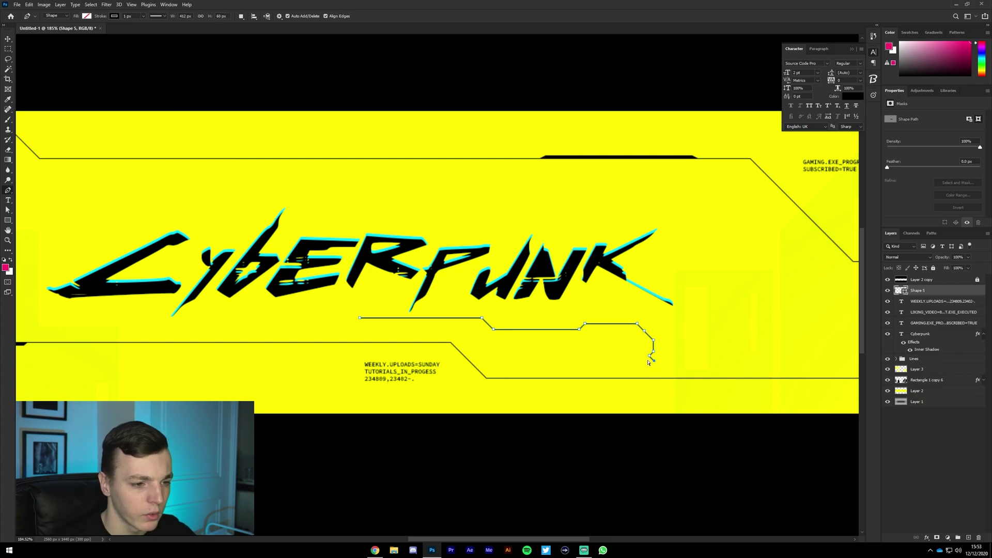
key("ctrl+z")
key("ctrl+z")
left_click(650, 355)
left_click(609, 355)
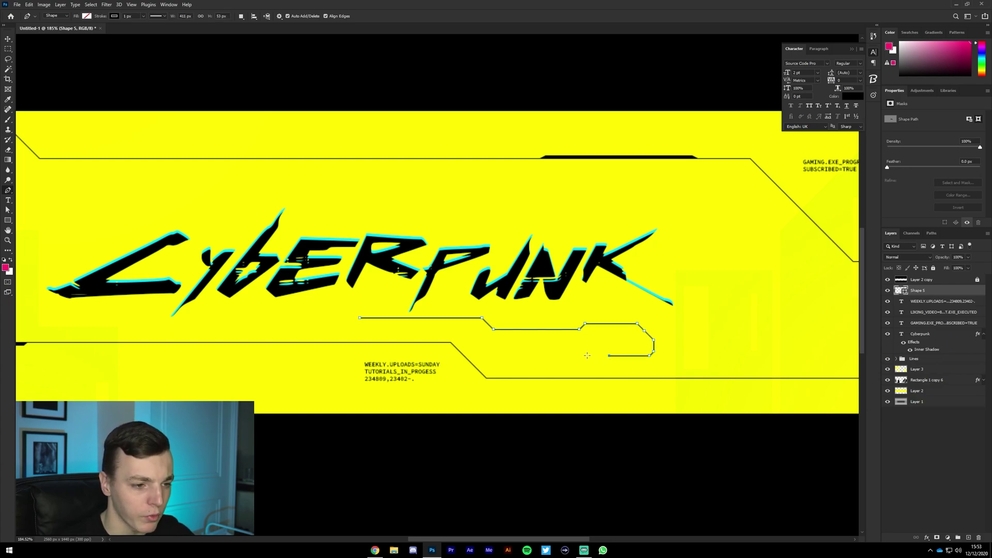
Trace the notched underside and left end to close the shape at about 430 px wide and 76 px tall.
left_click(518, 369)
left_click(496, 369)
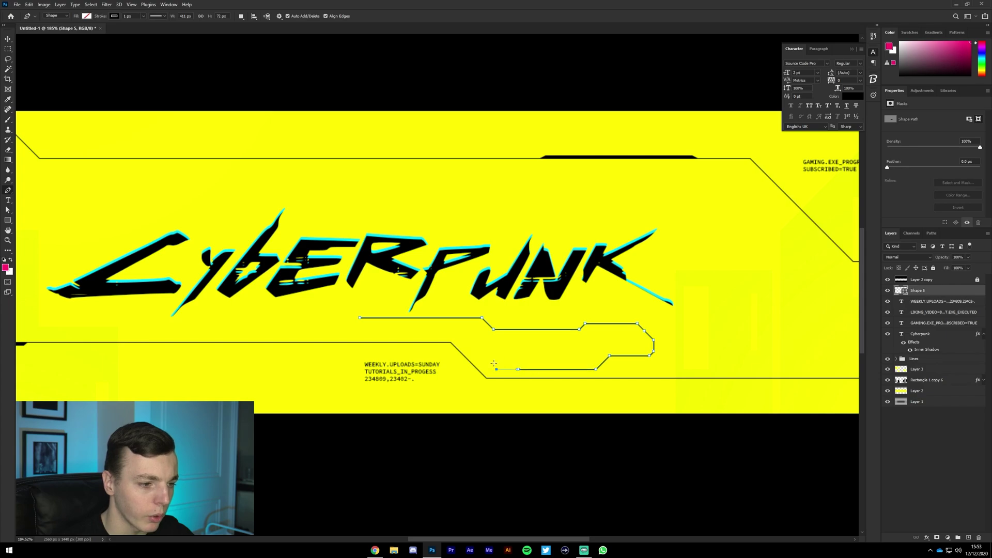
left_click_drag(476, 364, 465, 378)
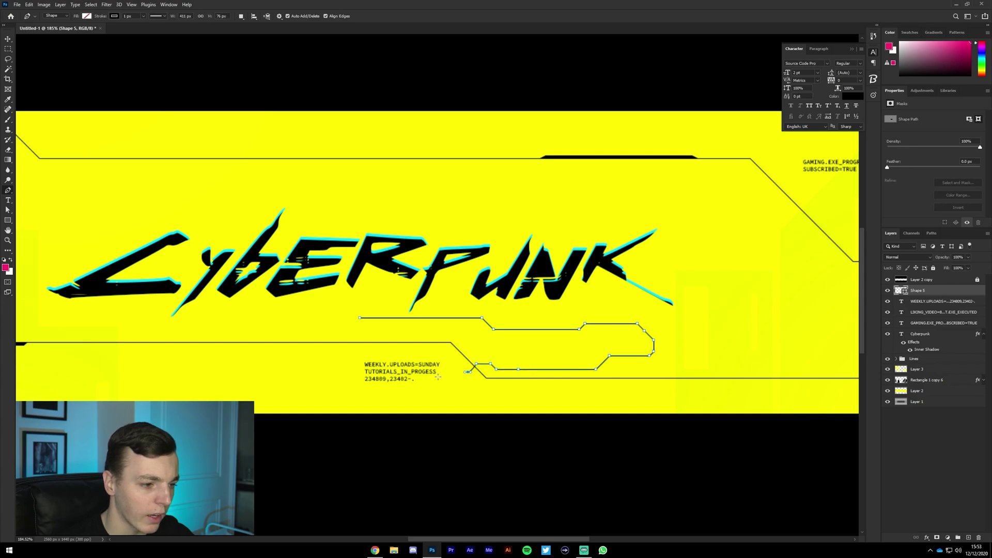
left_click(374, 372, "shift")
left_click(365, 362, "shift")
left_click(355, 362, "shift")
left_click(355, 353, "shift")
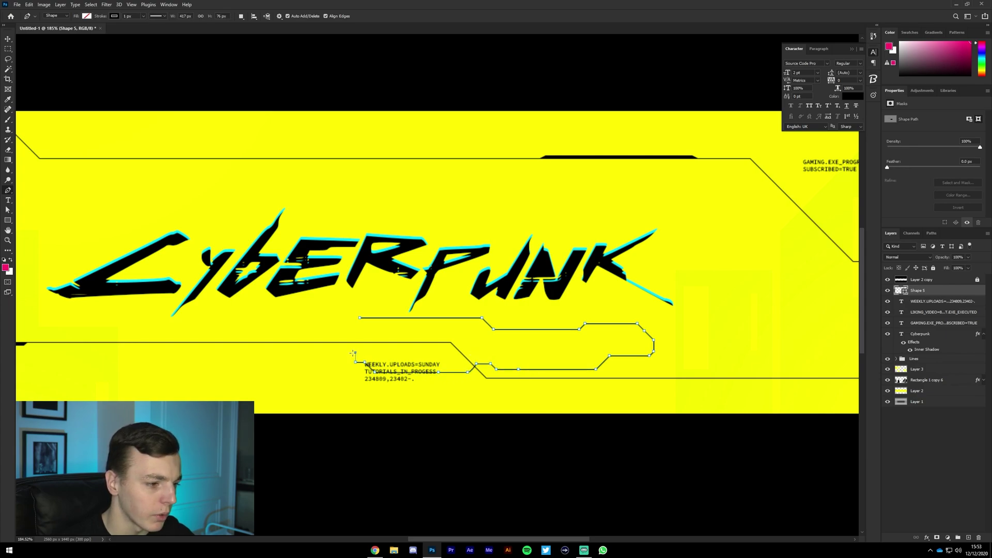
left_click(346, 352)
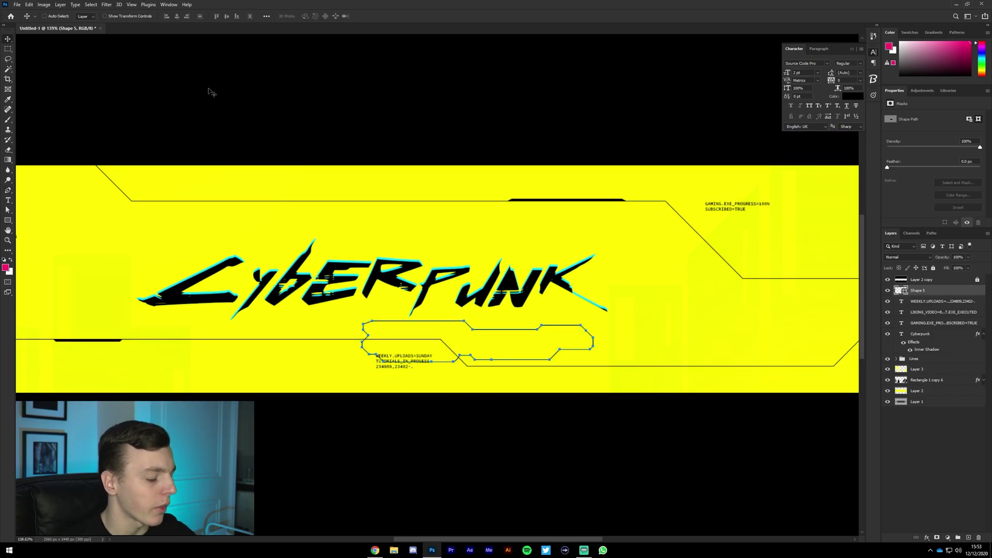
key("p")
Fill the new angular shape with magenta-pink and set its stroke to none.
left_click(86, 16)
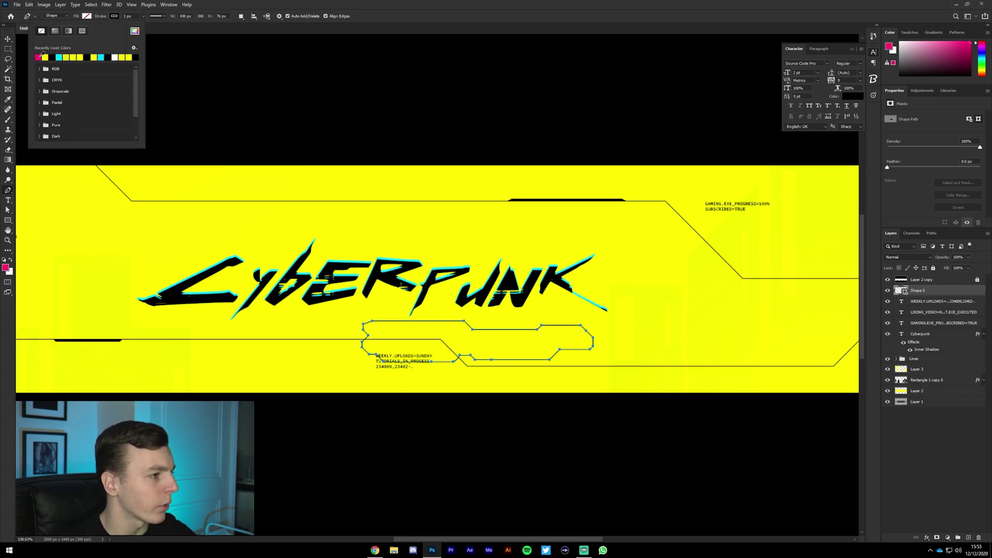
left_click(41, 54)
left_click(114, 16)
left_click(70, 31)
Scale the pink shape down to about 79% and position it just beneath the right half of the Cyberpunk title.
key("v")
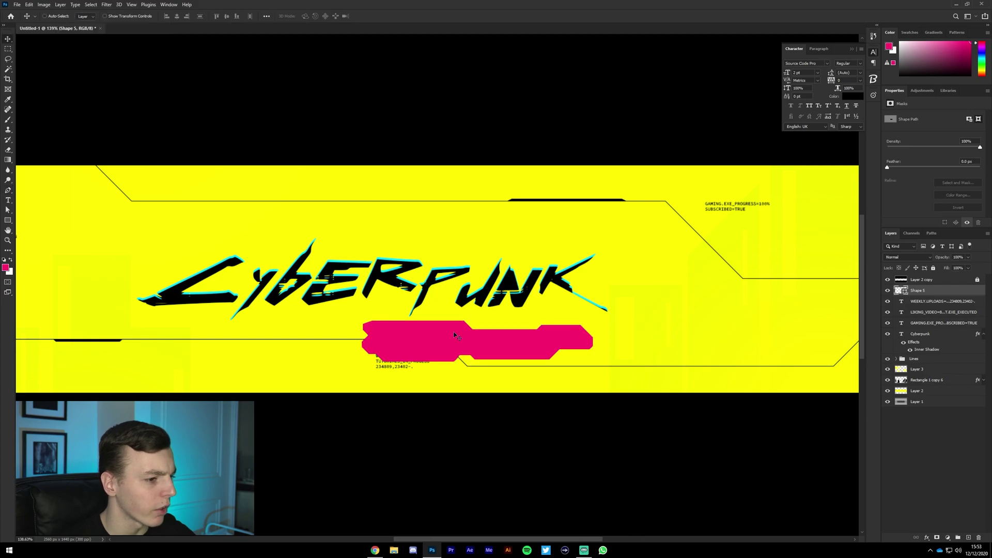
scroll(457, 334, "down", 5)
scroll(476, 306, "up", 5)
mouse_move(625, 323)
left_mouse_down()
mouse_move(575, 323)
mouse_move(611, 323)
mouse_move(662, 354)
left_mouse_up()
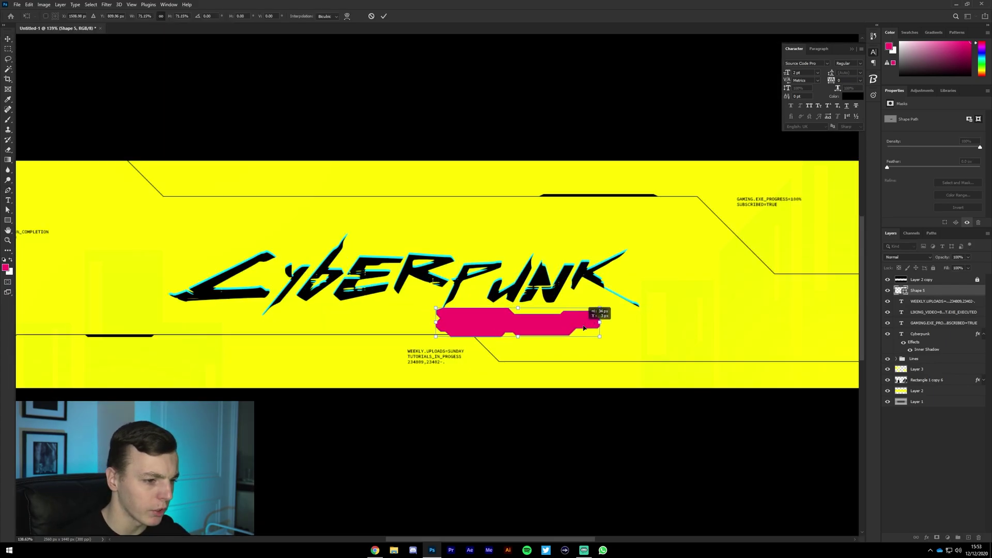
key("Return")
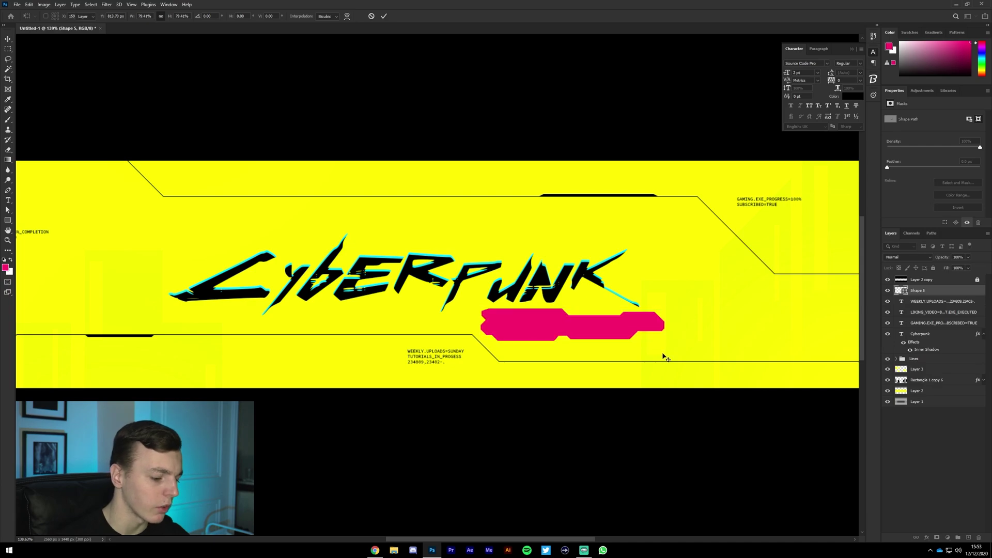
scroll(642, 305, "down", 5)
scroll(500, 291, "up", 5)
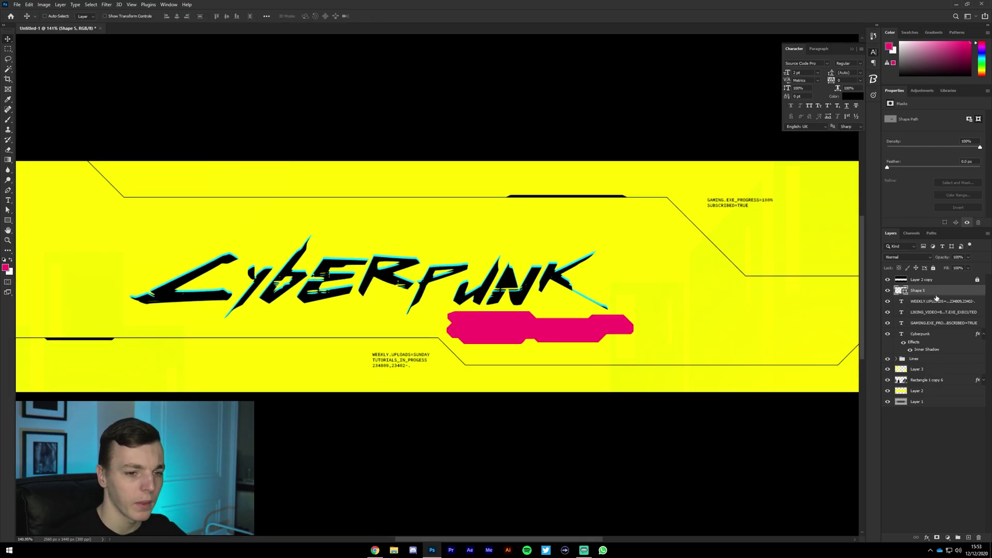
Add an inner shadow to the pink plate under the title and set its colour to white.
double_click(954, 292)
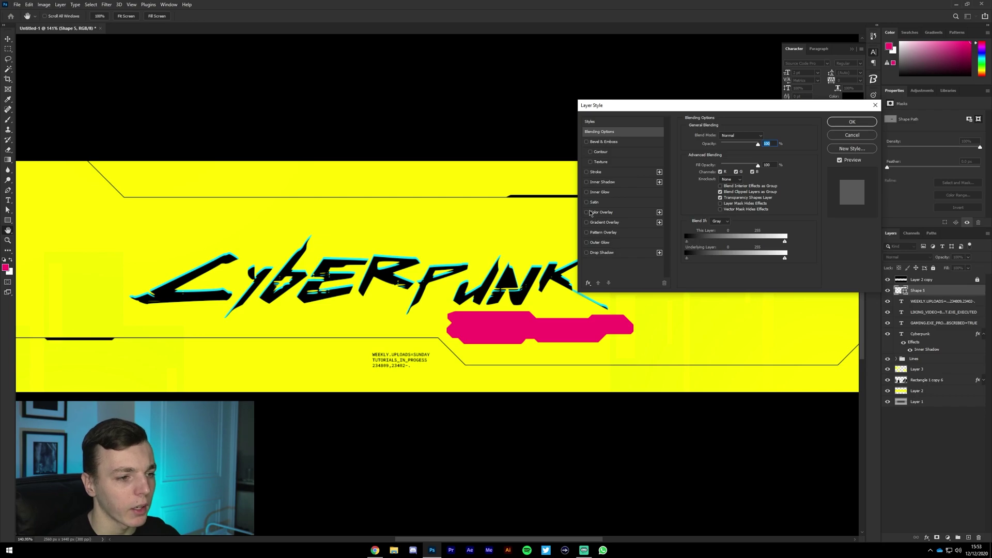
left_click(586, 182)
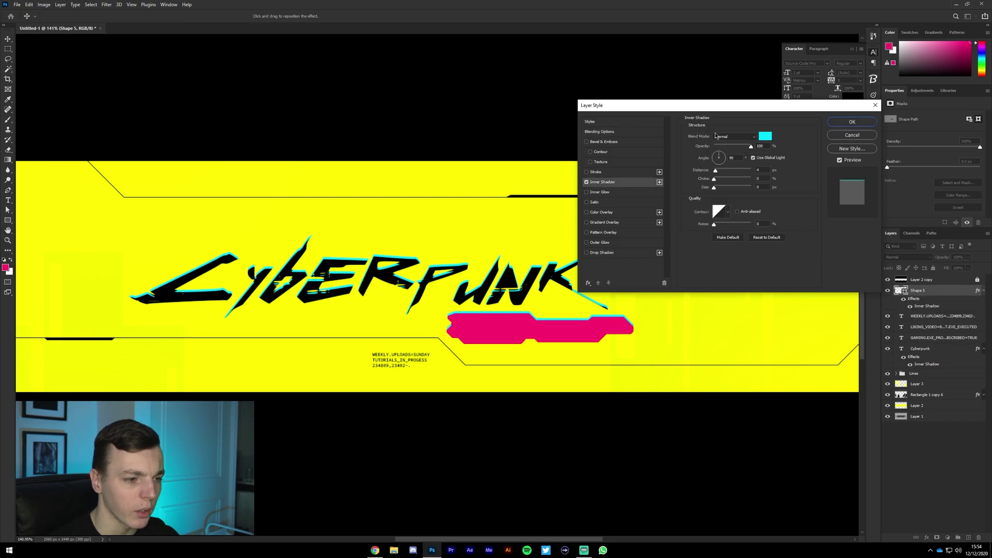
left_click(765, 136)
left_click_drag(413, 155, 308, 69)
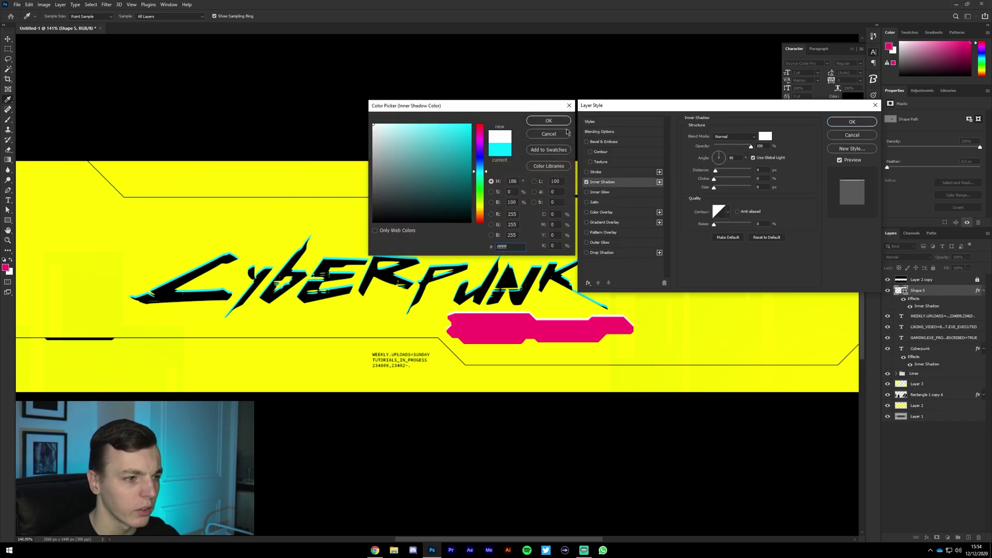
left_click(549, 120)
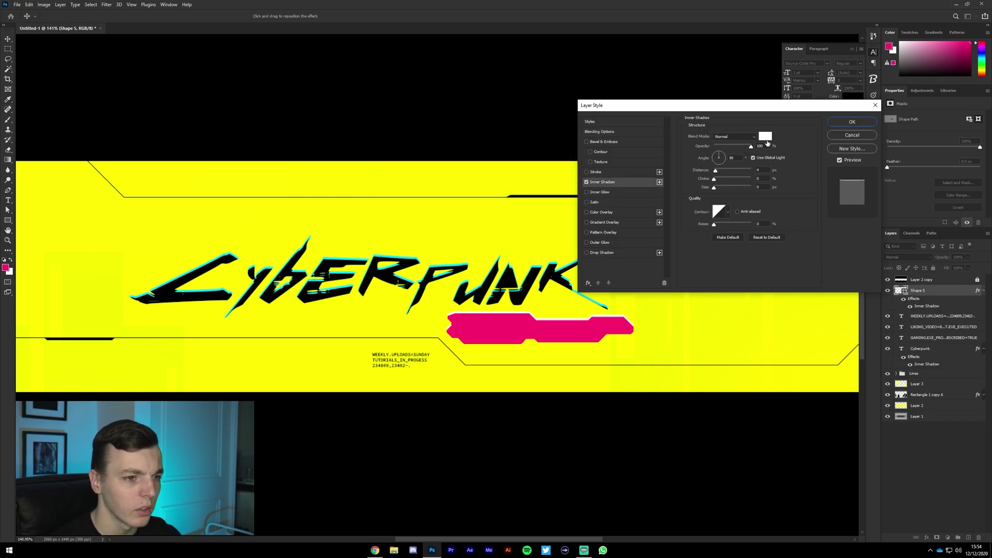
Turn off global light for the plate's inner shadow and adjust its angle so the white highlight runs along the upper edge.
left_click(718, 157)
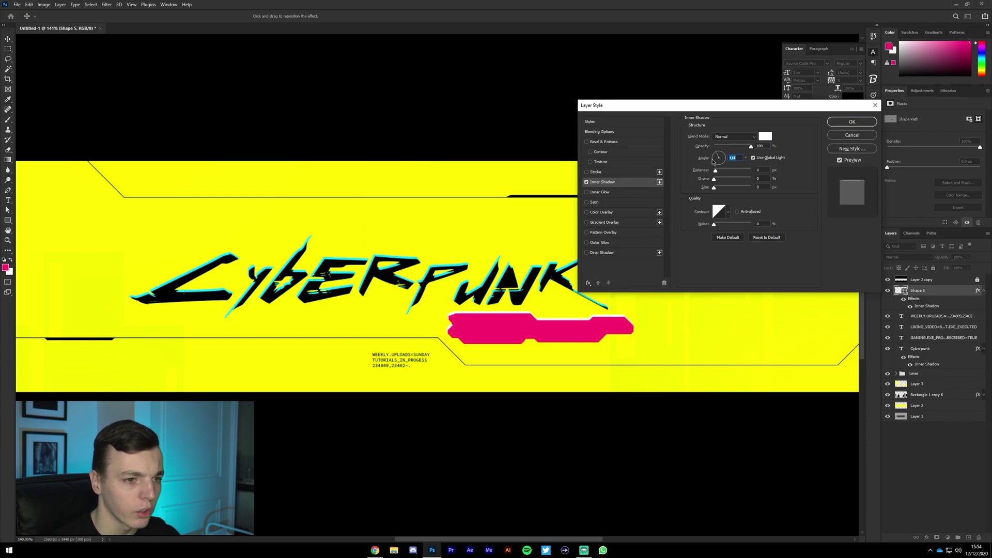
left_click(717, 159)
left_click_drag(720, 155, 725, 168)
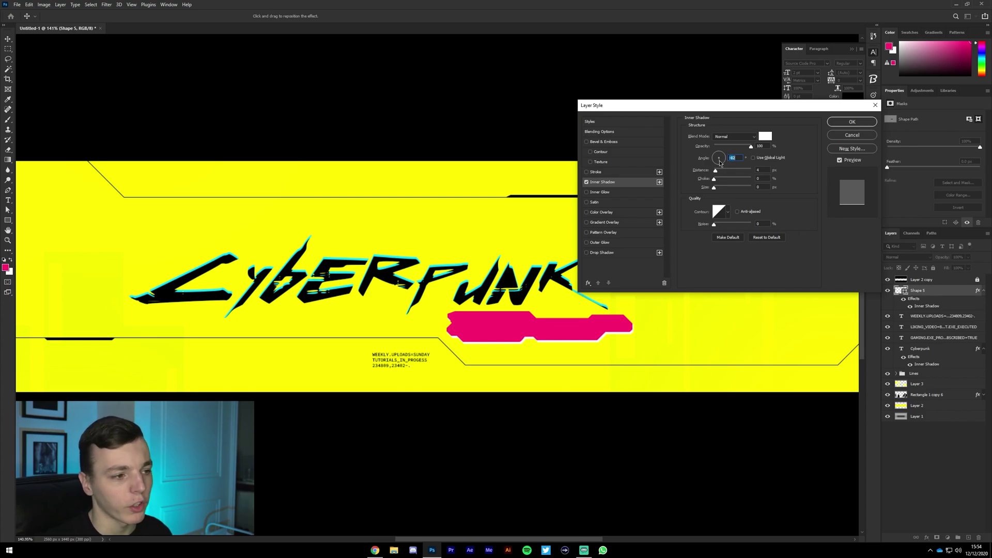
left_click(718, 156)
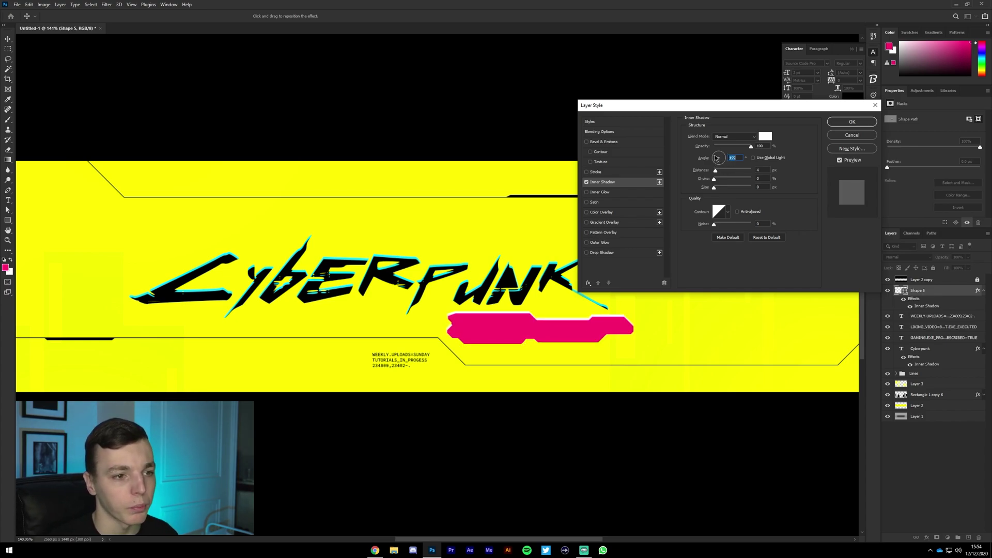
left_click_drag(716, 157, 718, 151)
Add a crimson-red colour overlay to the plate and apply the layer style.
left_click(600, 212)
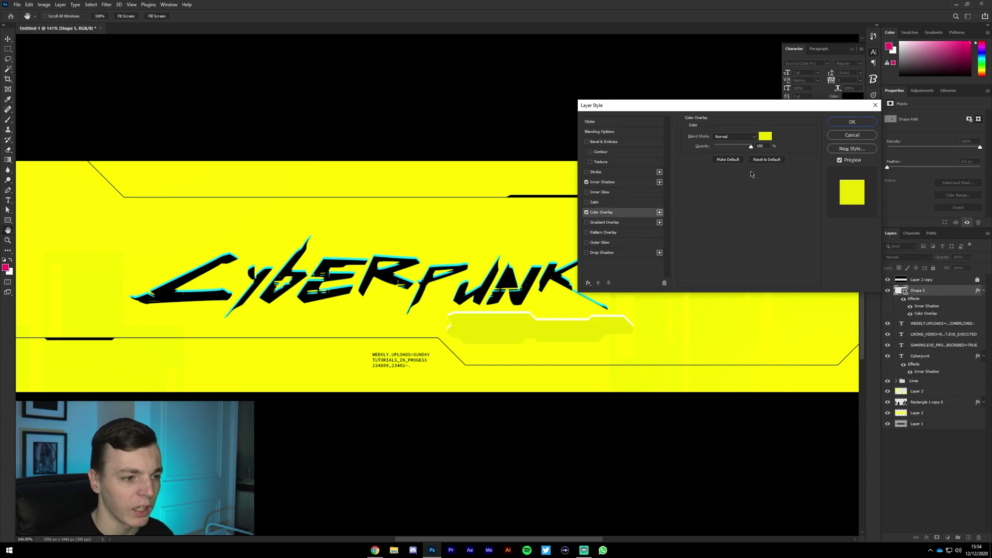
left_click(765, 136)
left_click_drag(483, 139, 483, 129)
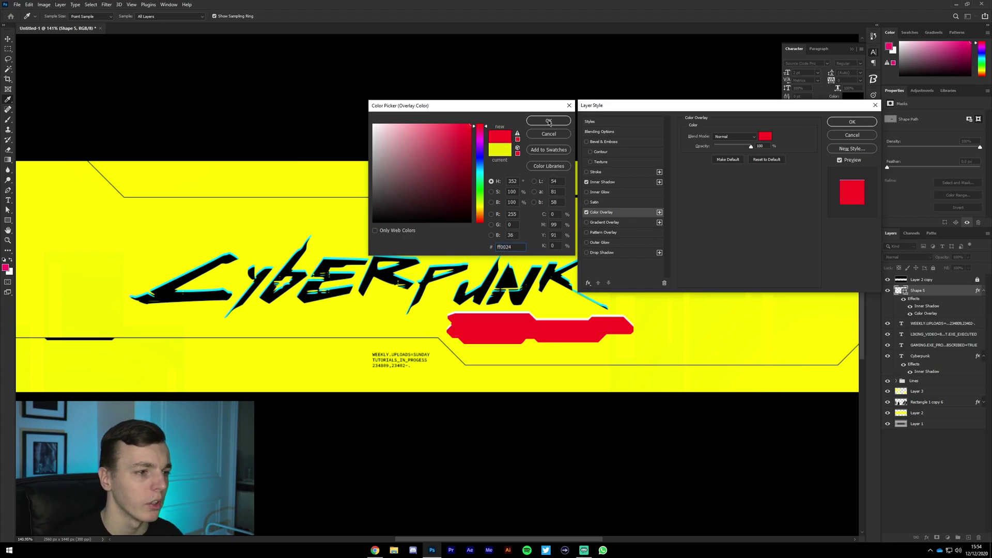
left_click(482, 125)
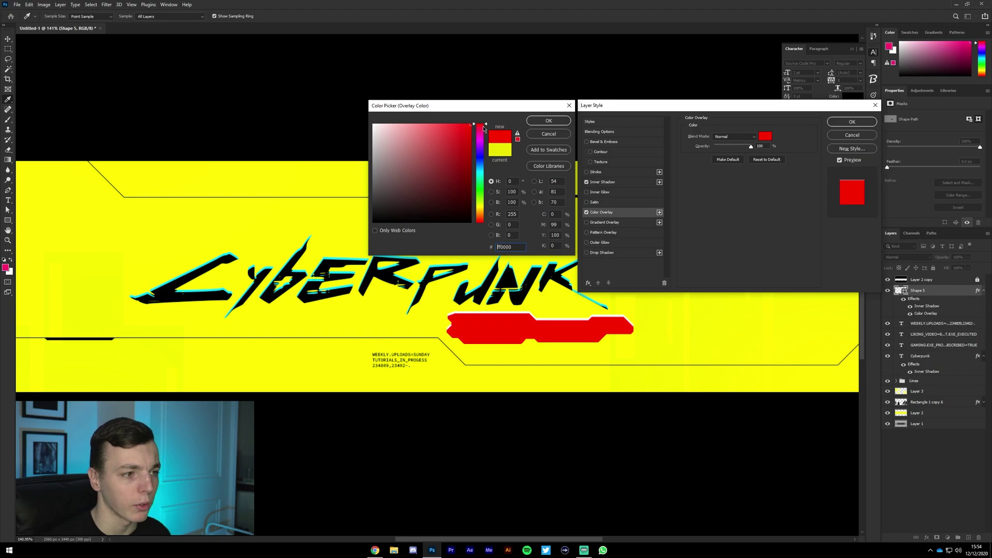
key("Return")
key("Return")
Add a new text layer reading SUBSCRIBE on the red plate.
key("t")
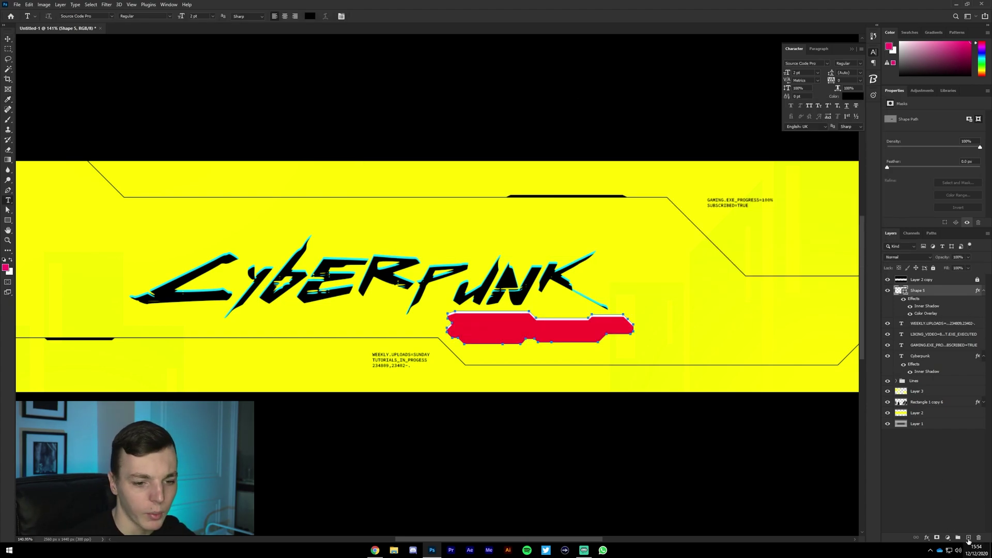
left_click(968, 538)
left_click(501, 329)
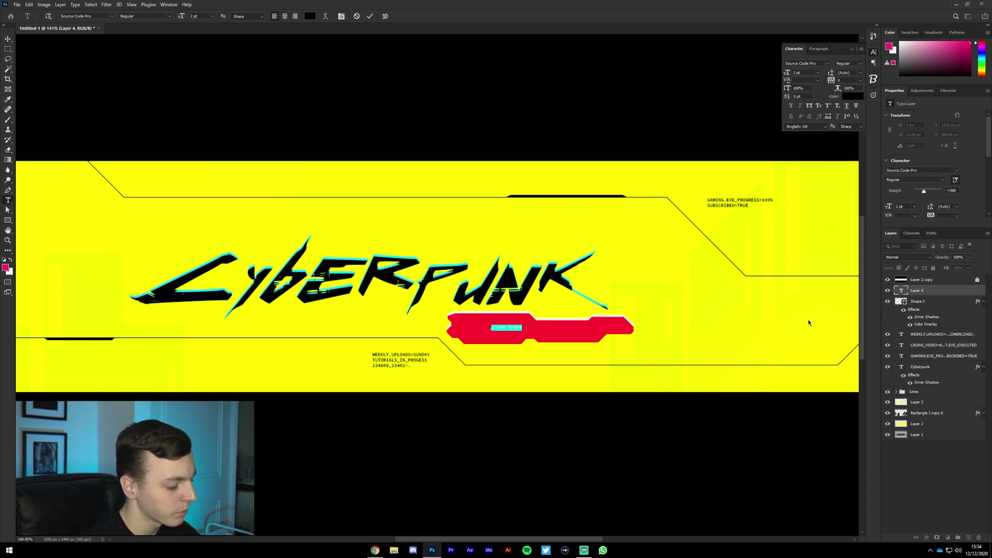
type("2")
key("ctrl+a")
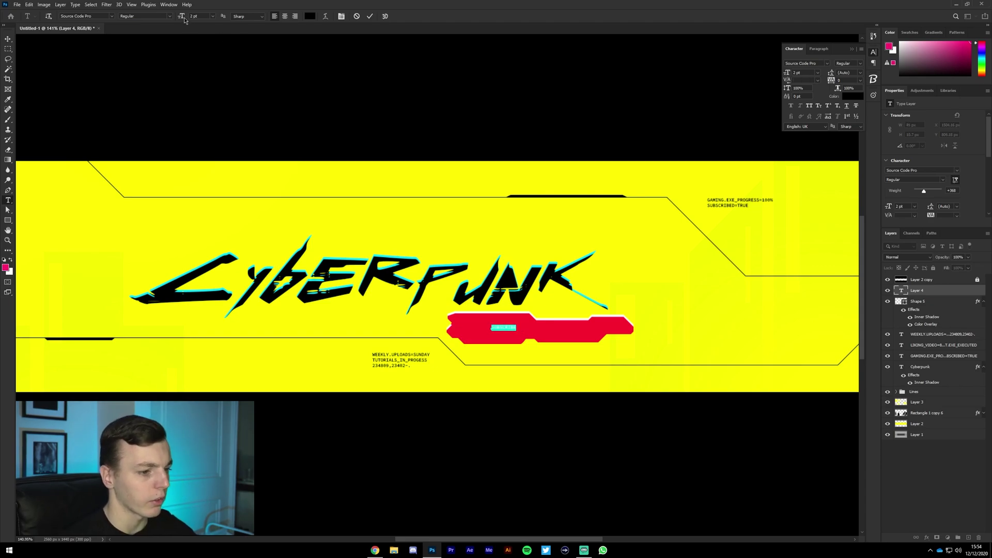
Format the SUBSCRIBE text in white Primal, centre-aligned, enlarged to about 8.16 pt to fill the plate's height.
left_click(310, 16)
left_click(145, 67)
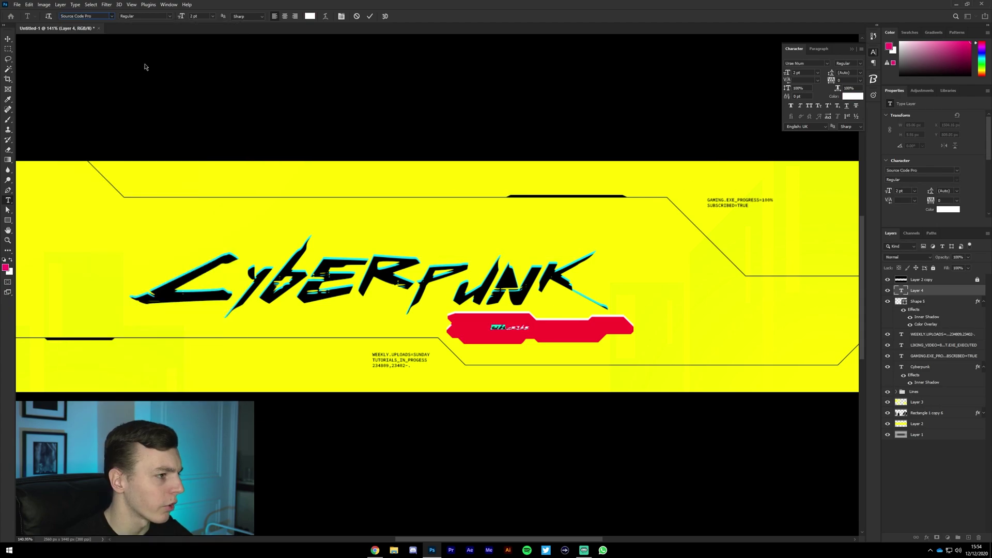
mouse_move(182, 18)
left_mouse_down()
mouse_move(196, 19)
mouse_move(183, 17)
left_mouse_up()
left_click(286, 16)
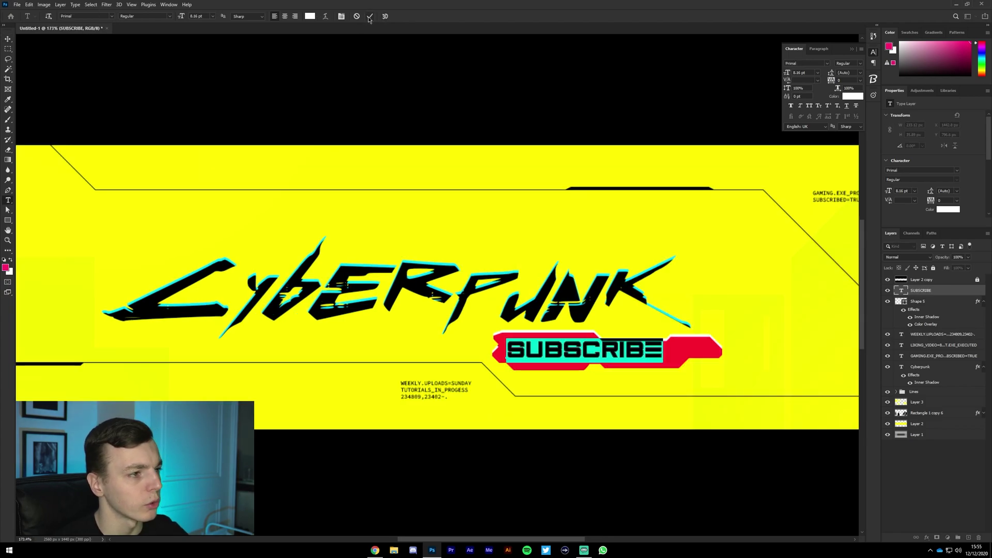
left_click(370, 18)
Nudge the SUBSCRIBE text slightly right and down to centre it vertically on the red plate.
key("v")
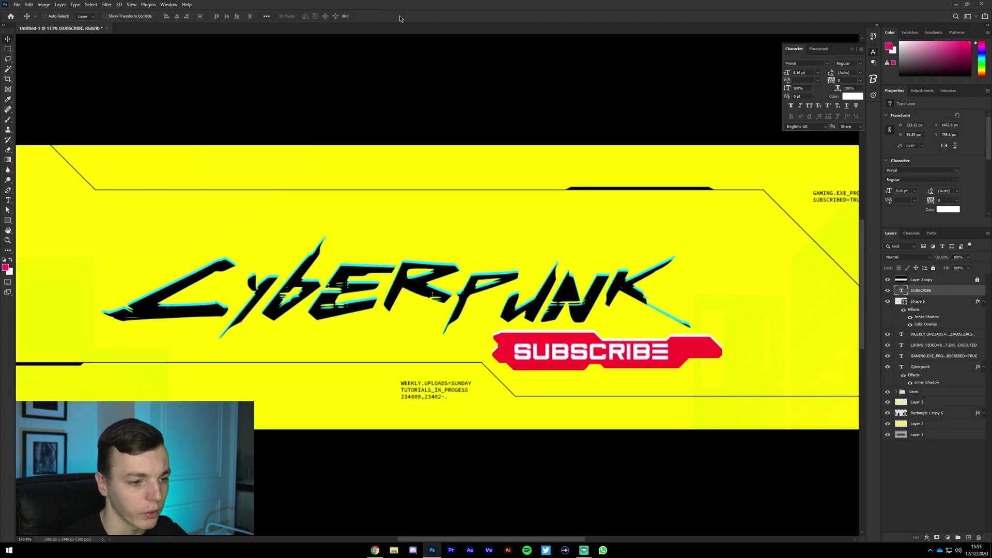
key("Right")
key("Right")
key("Down")
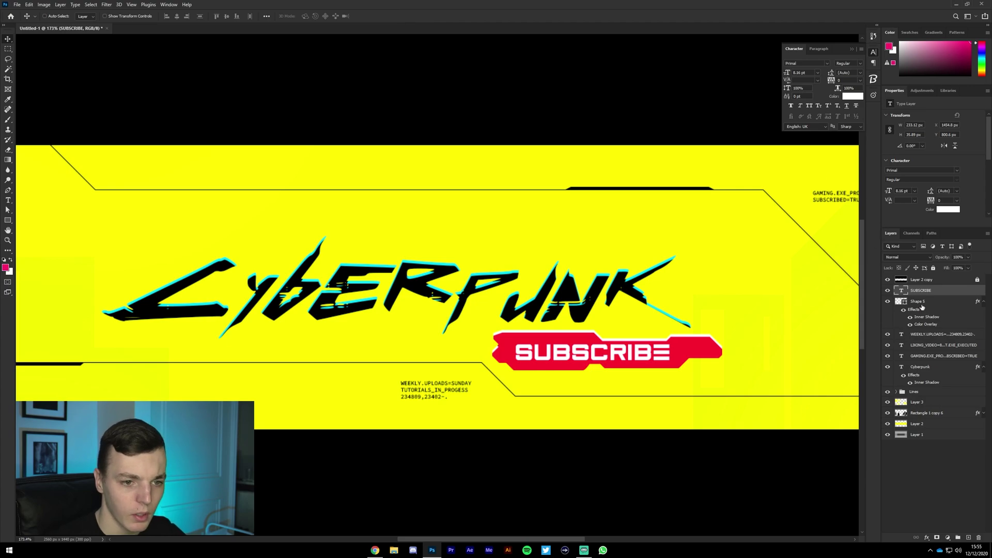
Transform the red plate, adjusting its height slightly around the text and narrowing it from the right end.
left_click(921, 304)
key("ctrl+t")
left_click_drag(607, 330, 608, 331)
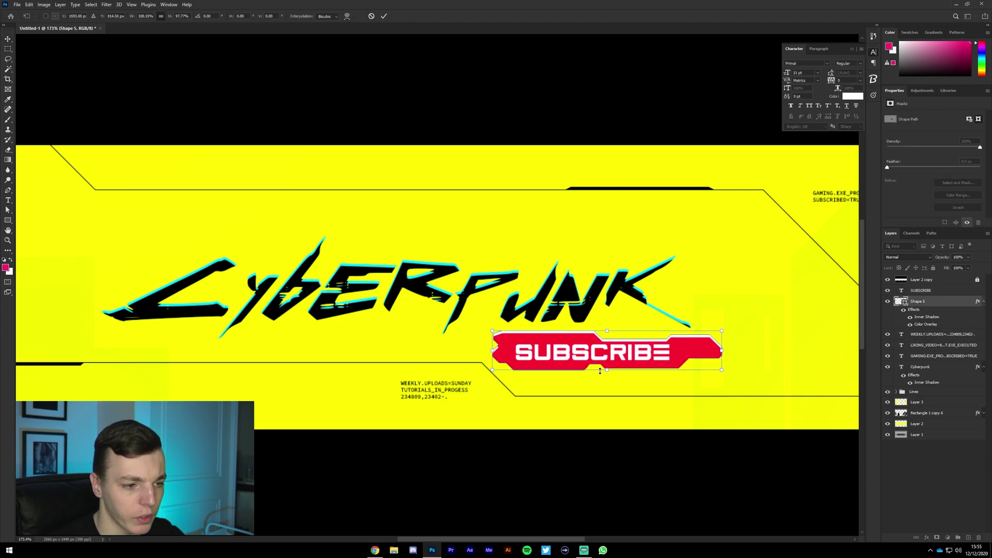
left_click_drag(607, 369, 607, 371)
left_click_drag(722, 351, 711, 352)
key("Return")
scroll(542, 266, "down", 5)
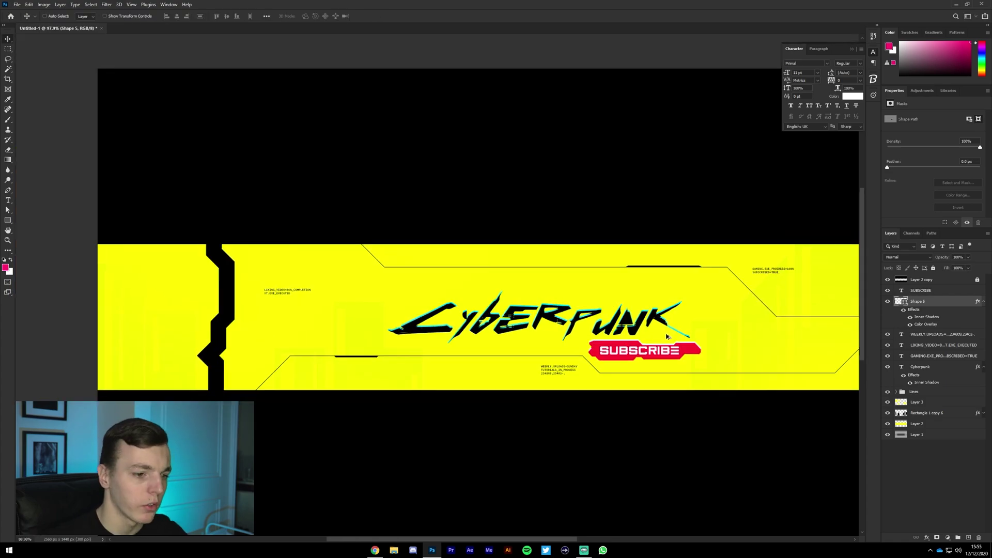